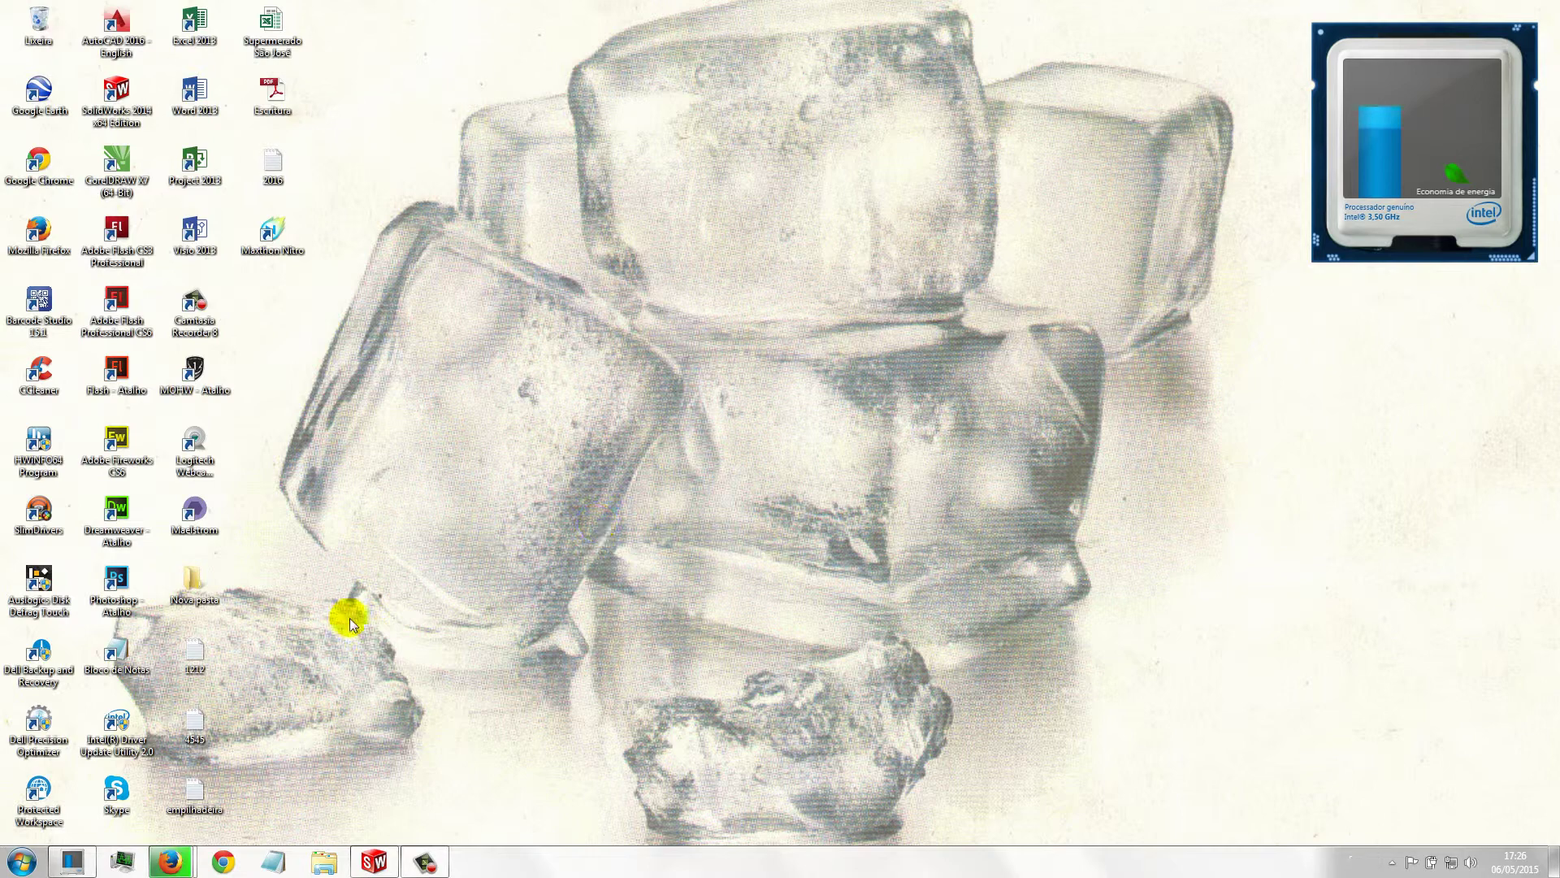
# Step: Restore the SolidWorks window showing the house part Casa_2016_Aula_5.2 from the taskbar
pyautogui.moveTo(390, 863); pyautogui.dragTo(467, 863)
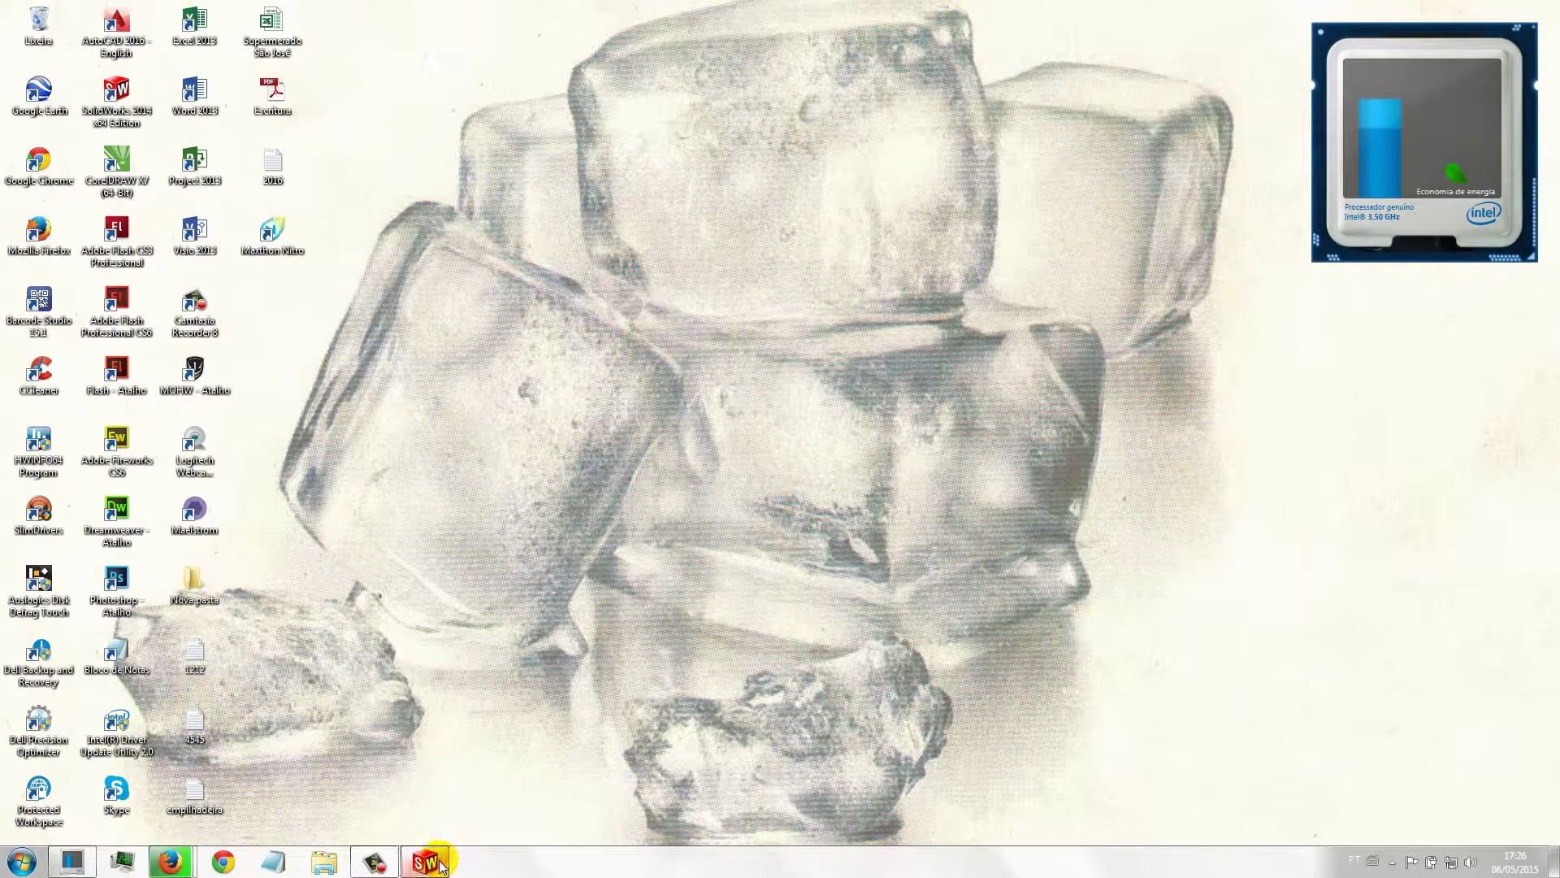
pyautogui.click(439, 863)
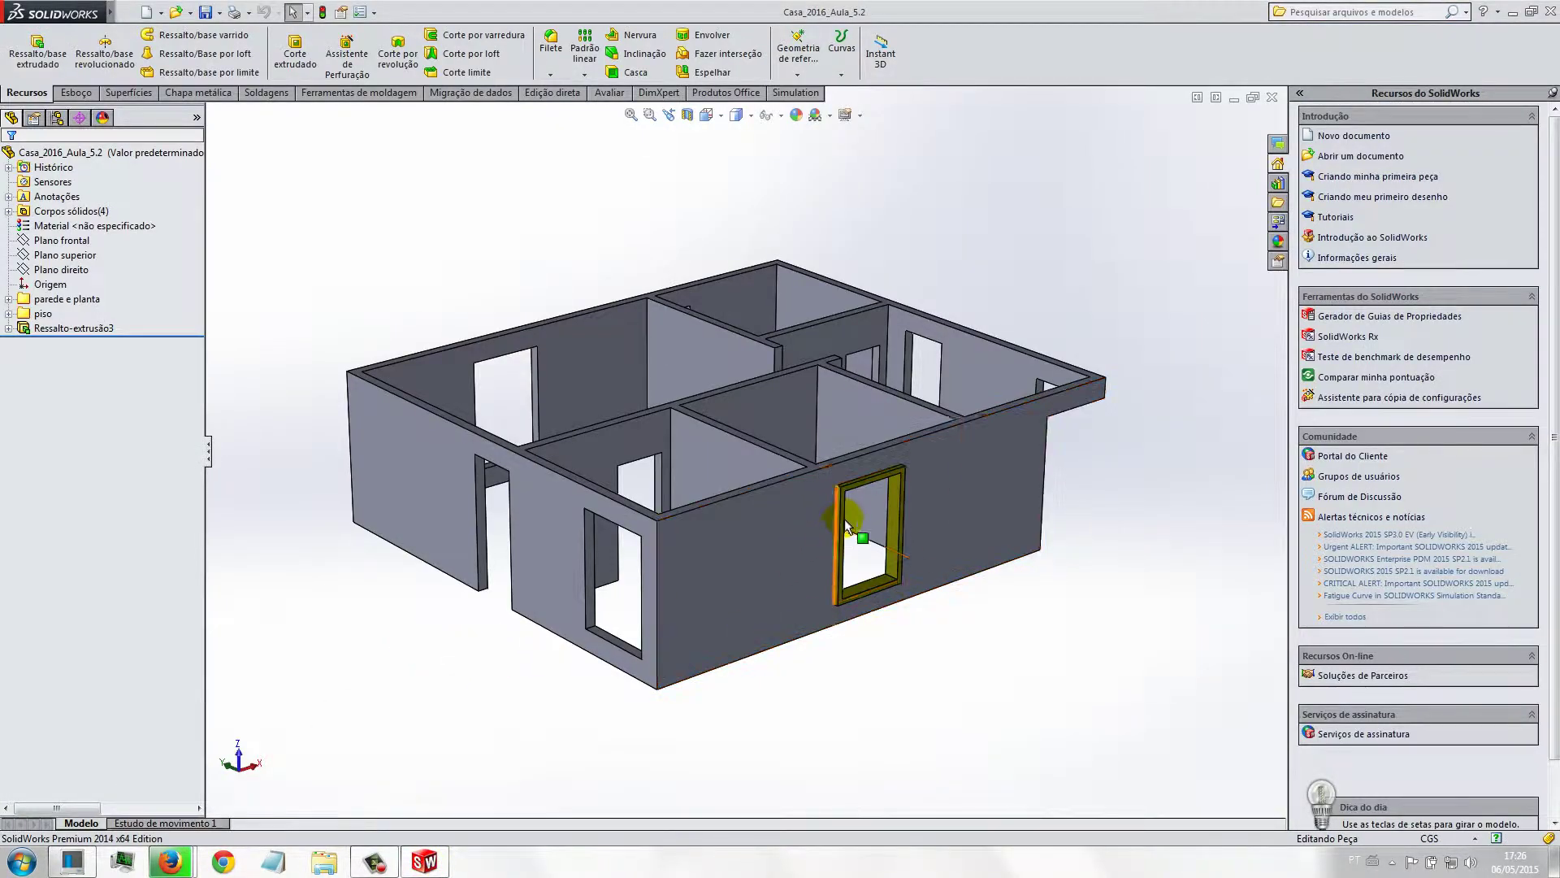
# Step: Display the house in Hidden Lines Removed style, zoomed to fit, in Front view
pyautogui.scroll(-2, 846, 527)
pyautogui.moveTo(776, 562)
pyautogui.mouseDown(button='middle')
pyautogui.moveTo(793, 530)
pyautogui.moveTo(836, 515)
pyautogui.moveTo(811, 480)
pyautogui.moveTo(692, 583)
pyautogui.moveTo(821, 542)
pyautogui.moveTo(785, 566)
pyautogui.moveTo(842, 528)
pyautogui.moveTo(918, 563)
pyautogui.moveTo(891, 597)
pyautogui.moveTo(778, 602)
pyautogui.moveTo(742, 568)
pyautogui.mouseUp(button='middle')
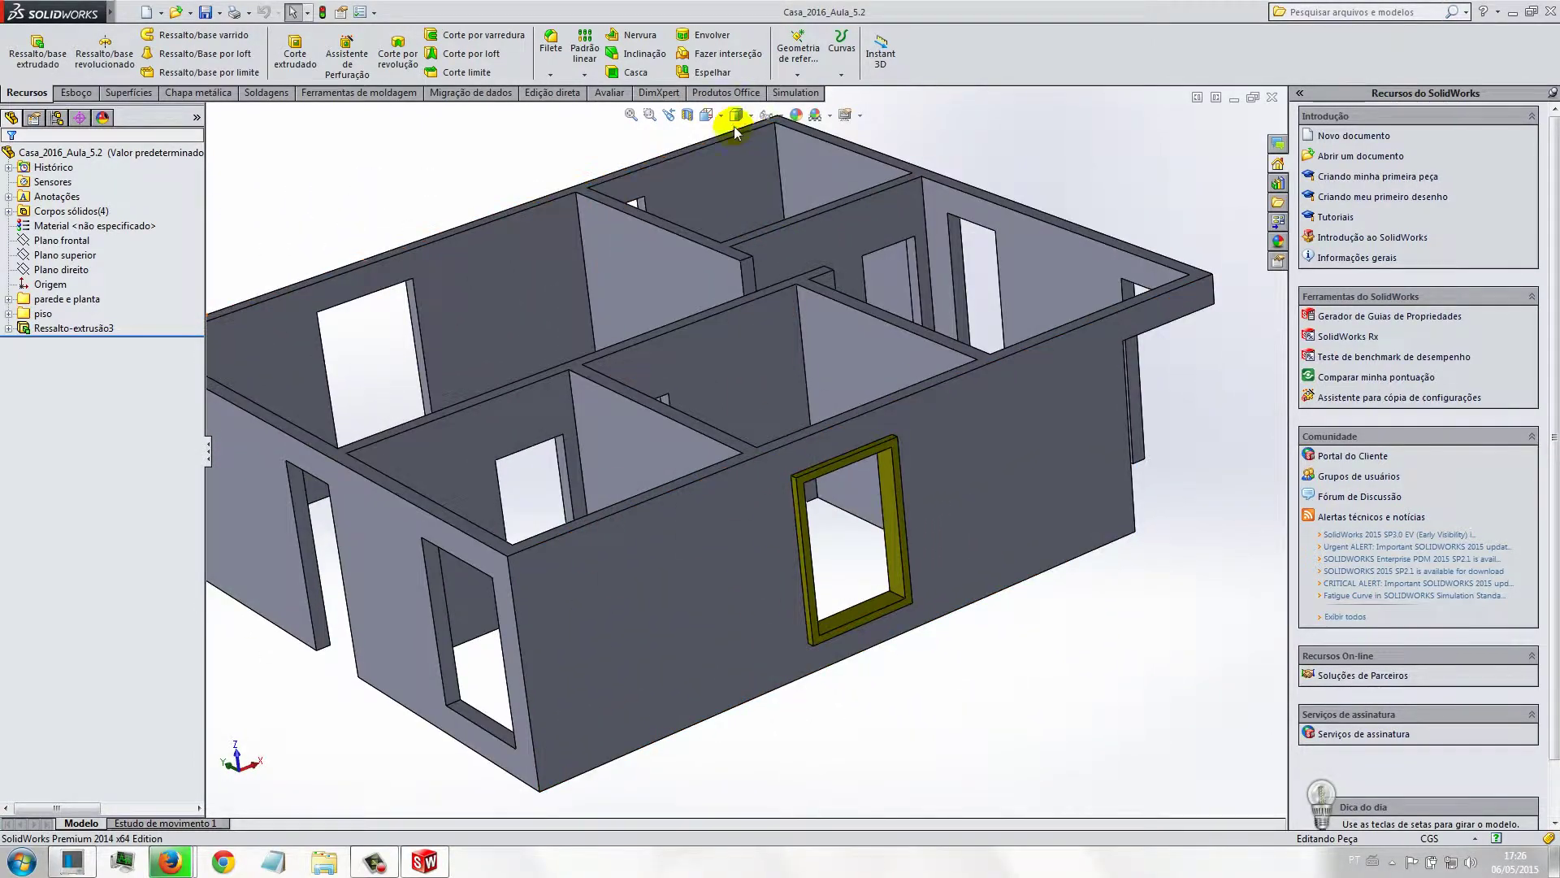
pyautogui.click(738, 176)
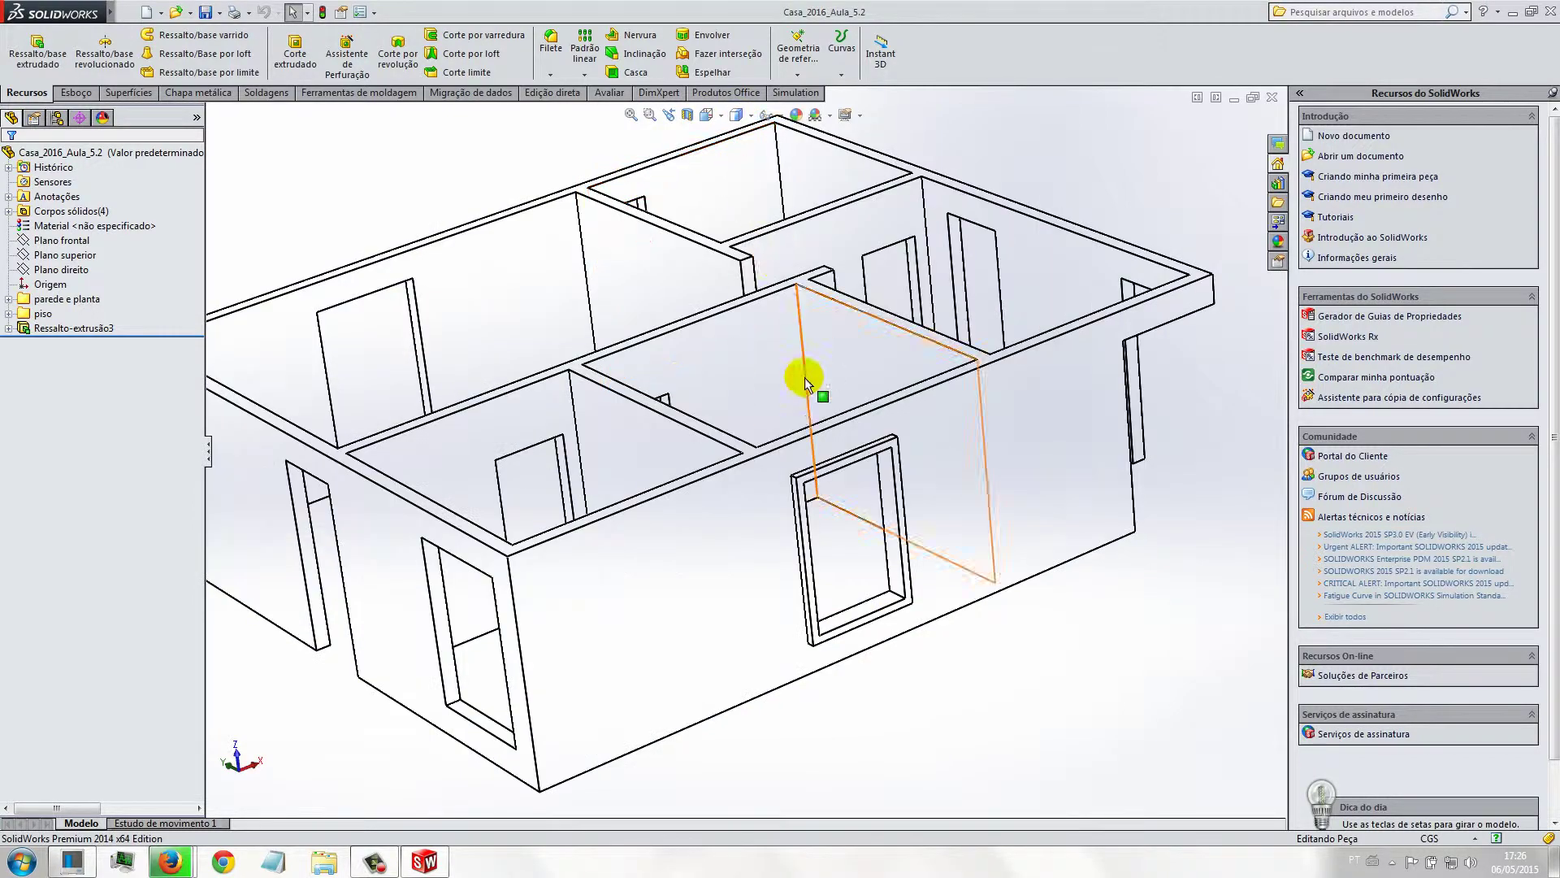
pyautogui.click(631, 116)
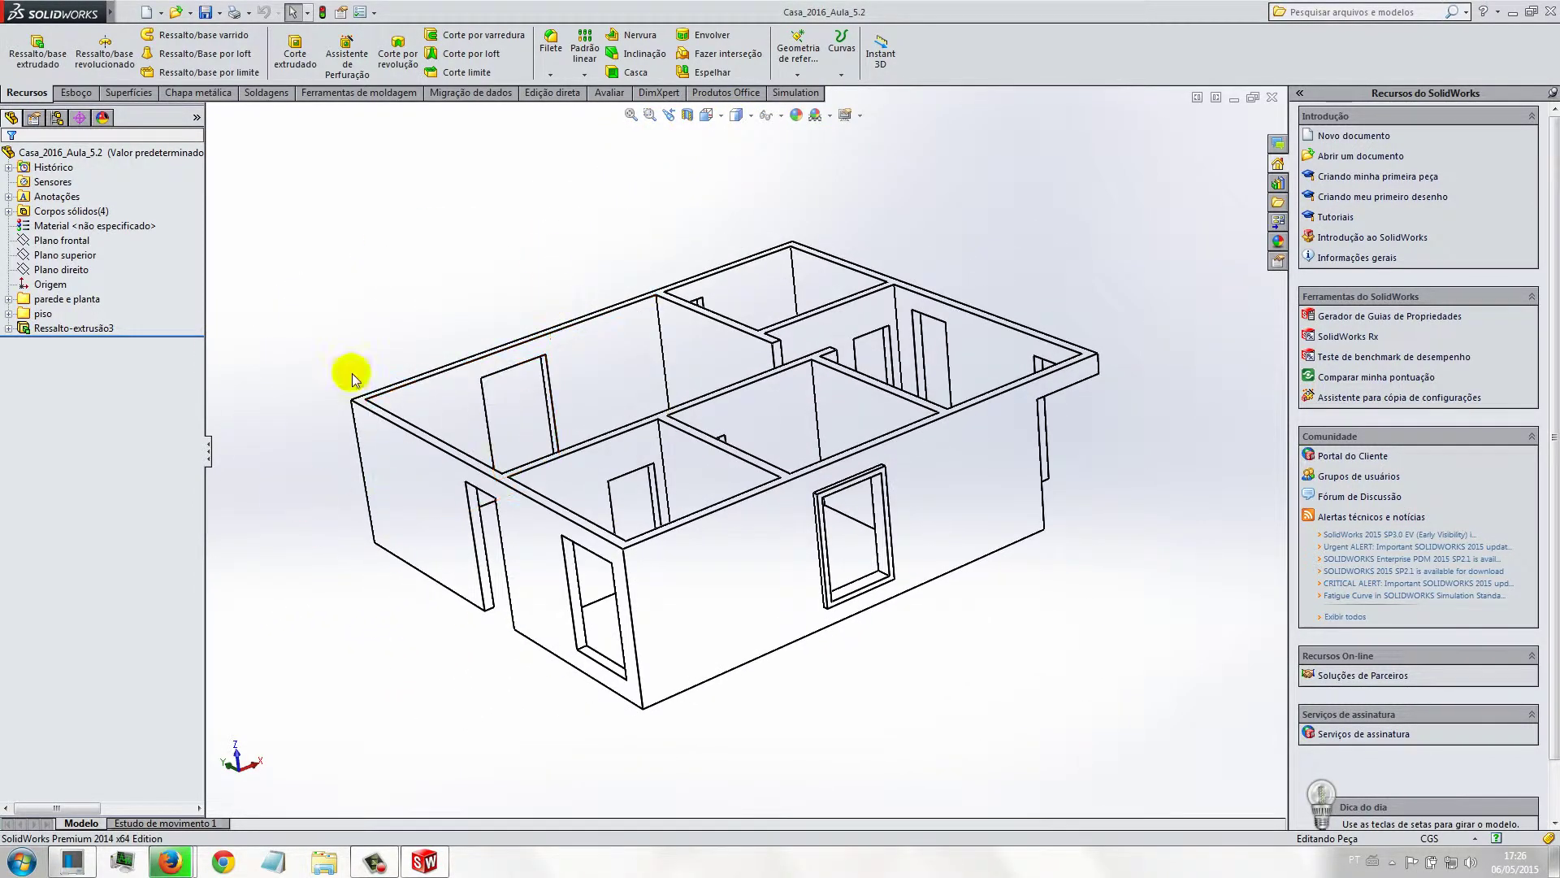
pyautogui.click(718, 118)
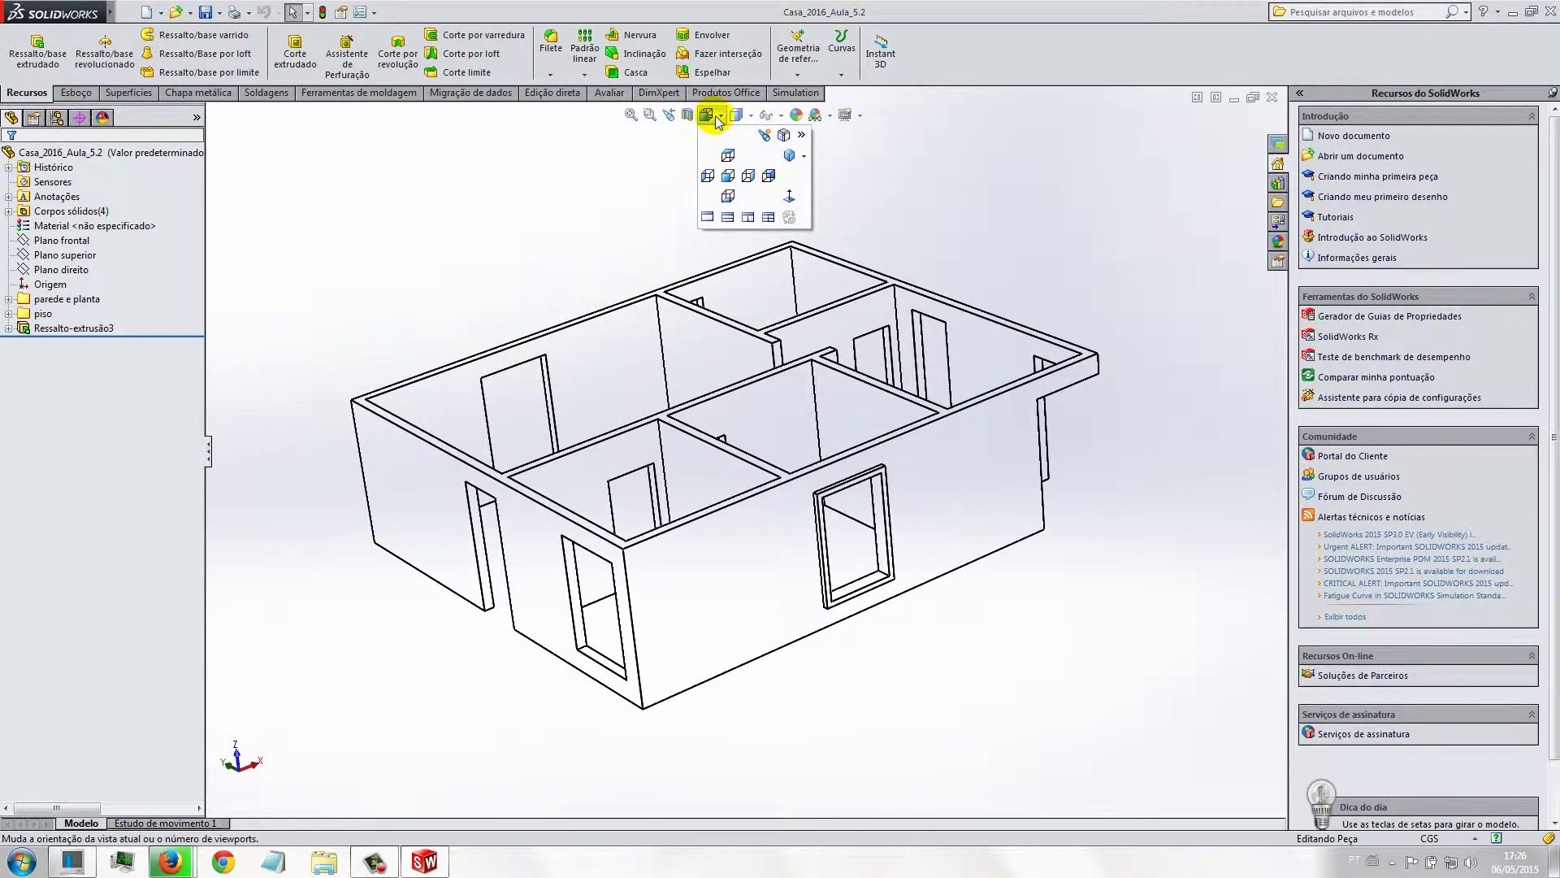
pyautogui.click(728, 178)
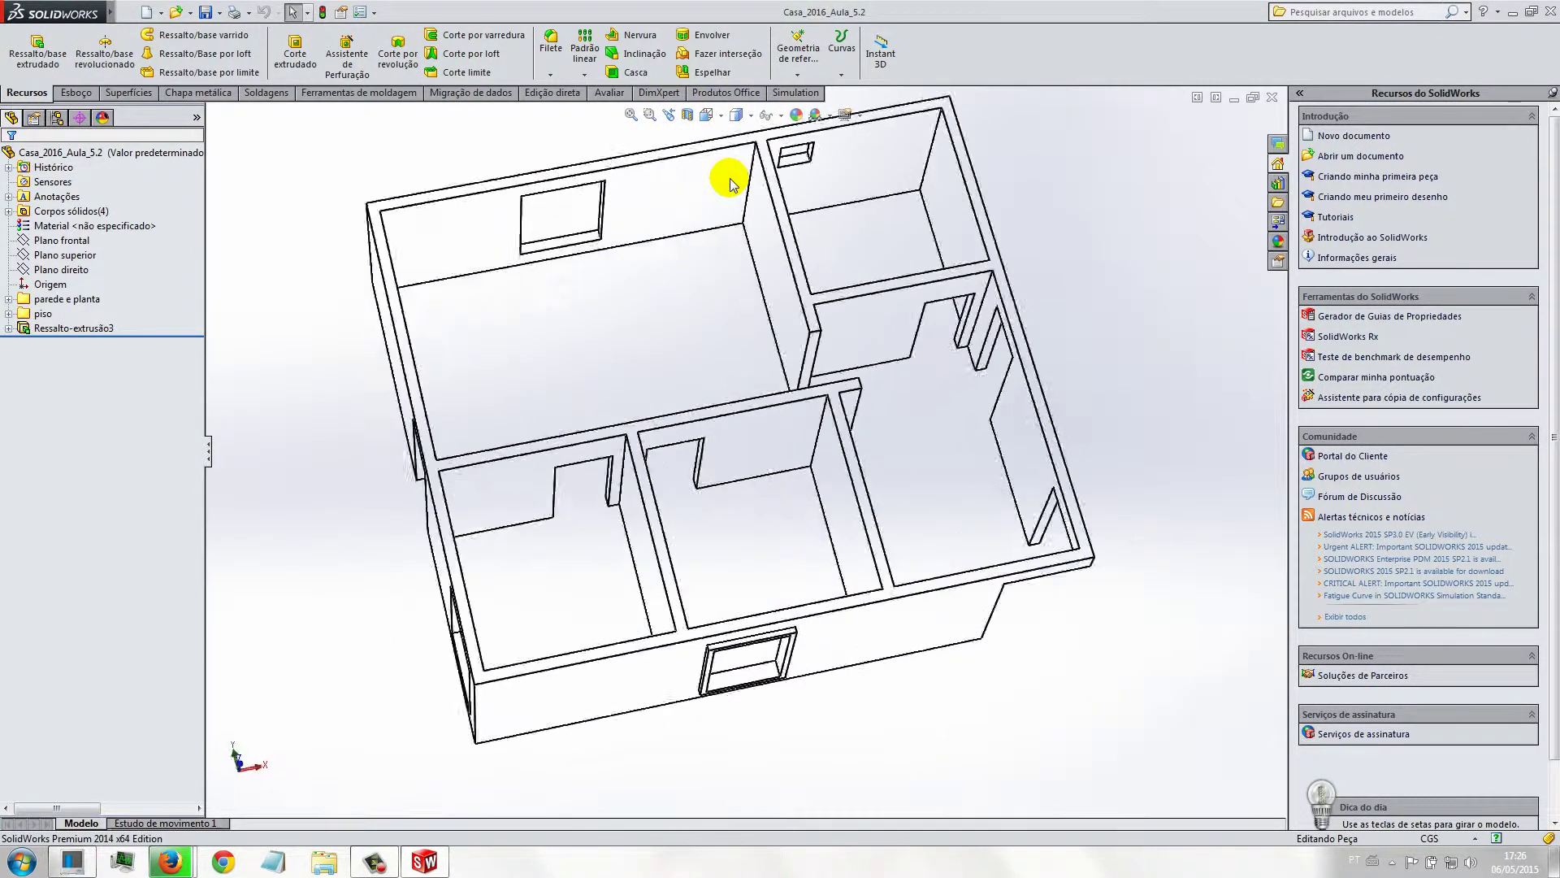
# Step: Turn on perspective projection and return the house to the Front view
pyautogui.click(868, 115)
pyautogui.click(877, 184)
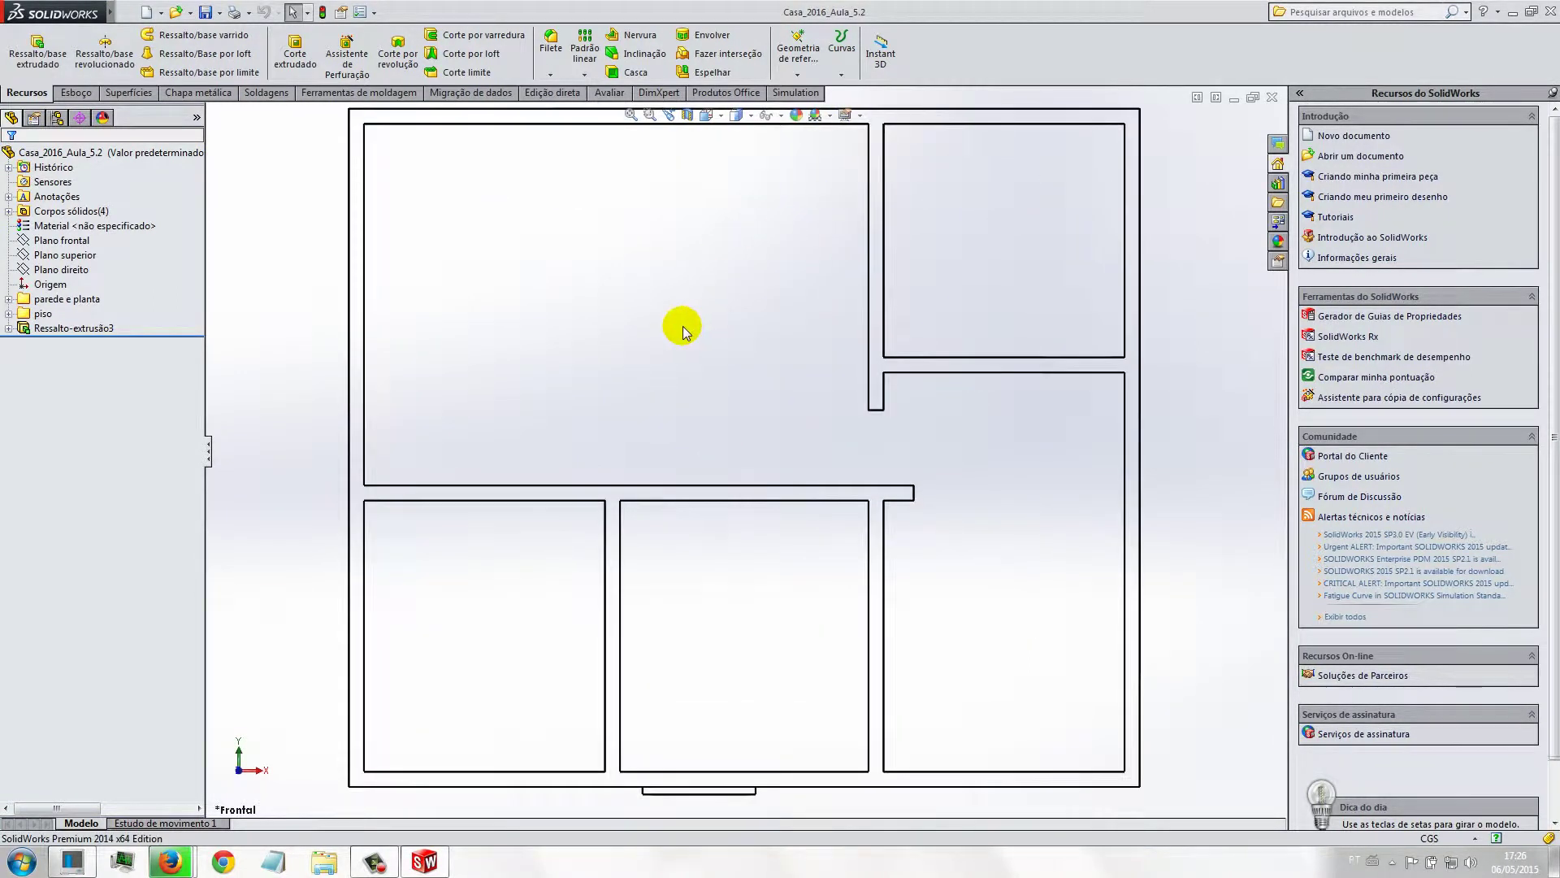
pyautogui.scroll(2, 652, 349)
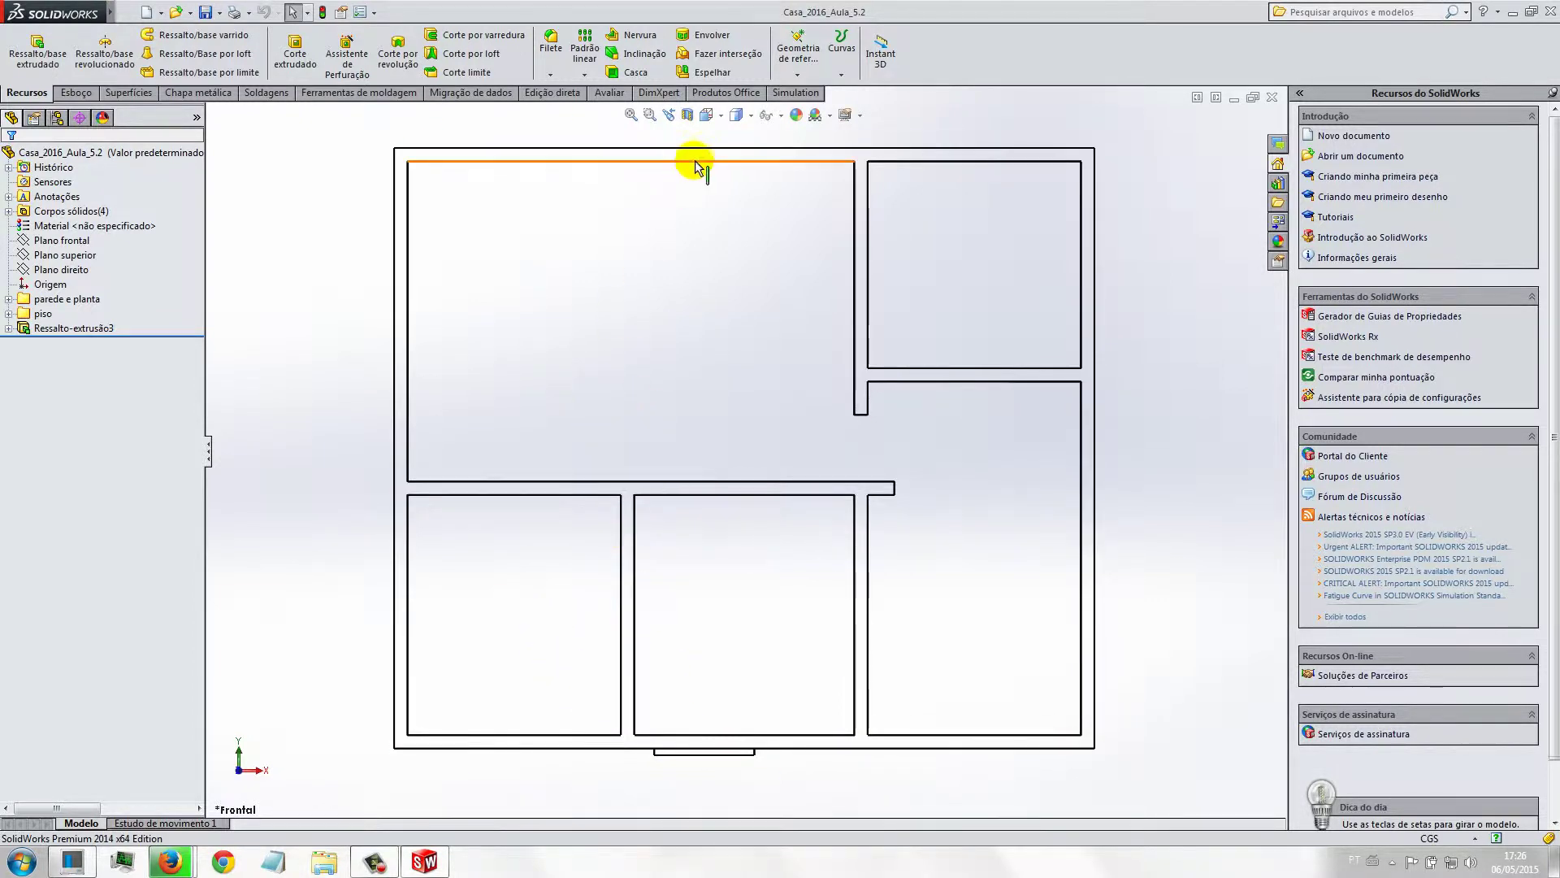
pyautogui.moveTo(579, 390); pyautogui.dragTo(593, 359, button='middle')
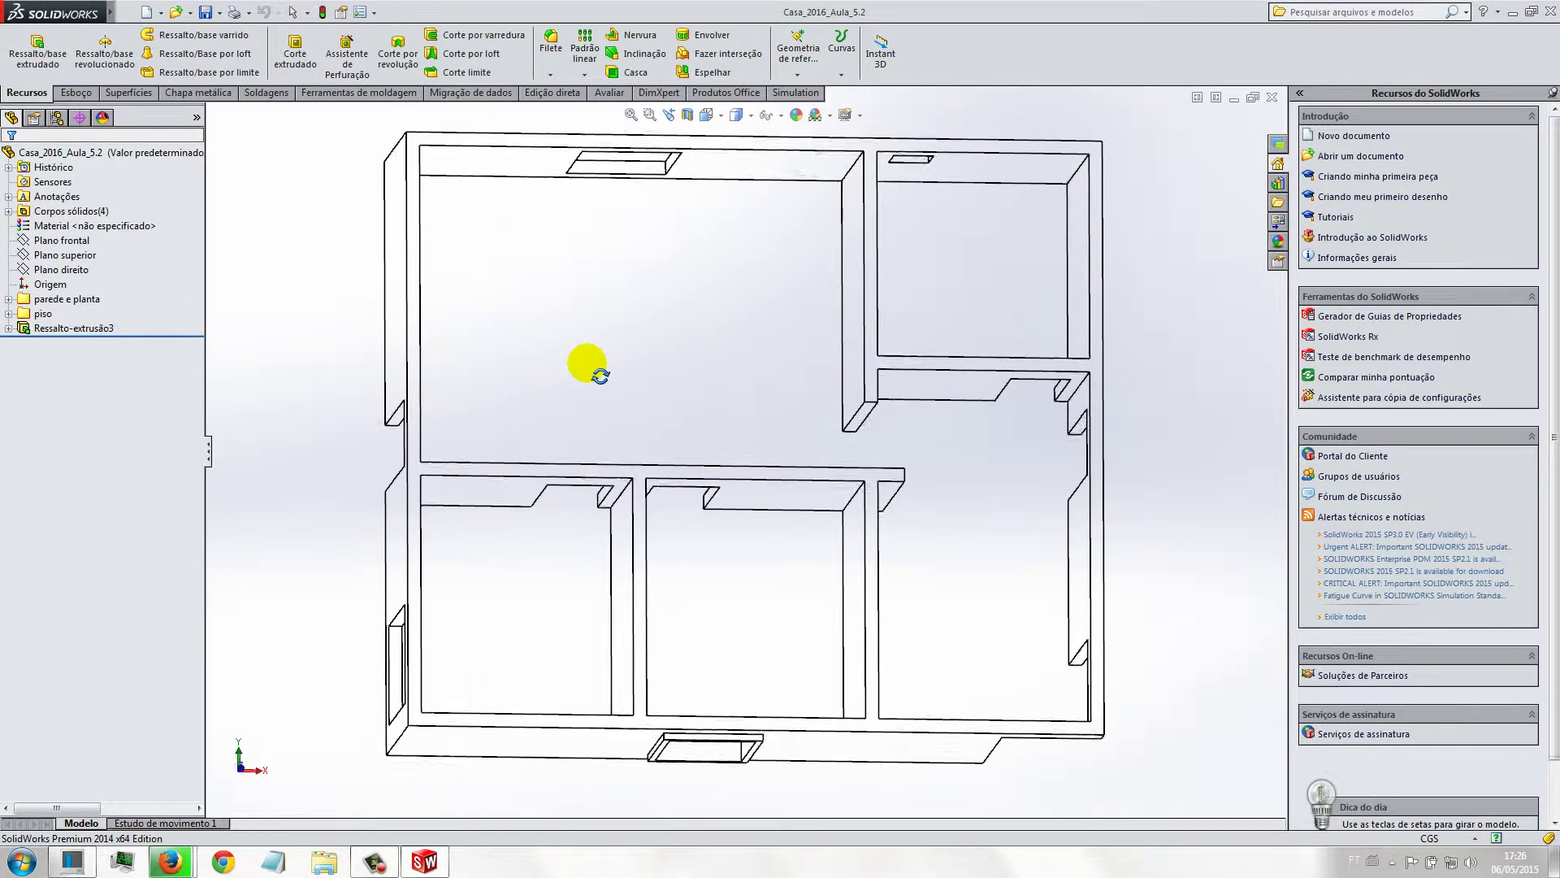
pyautogui.click(706, 114)
pyautogui.click(714, 163)
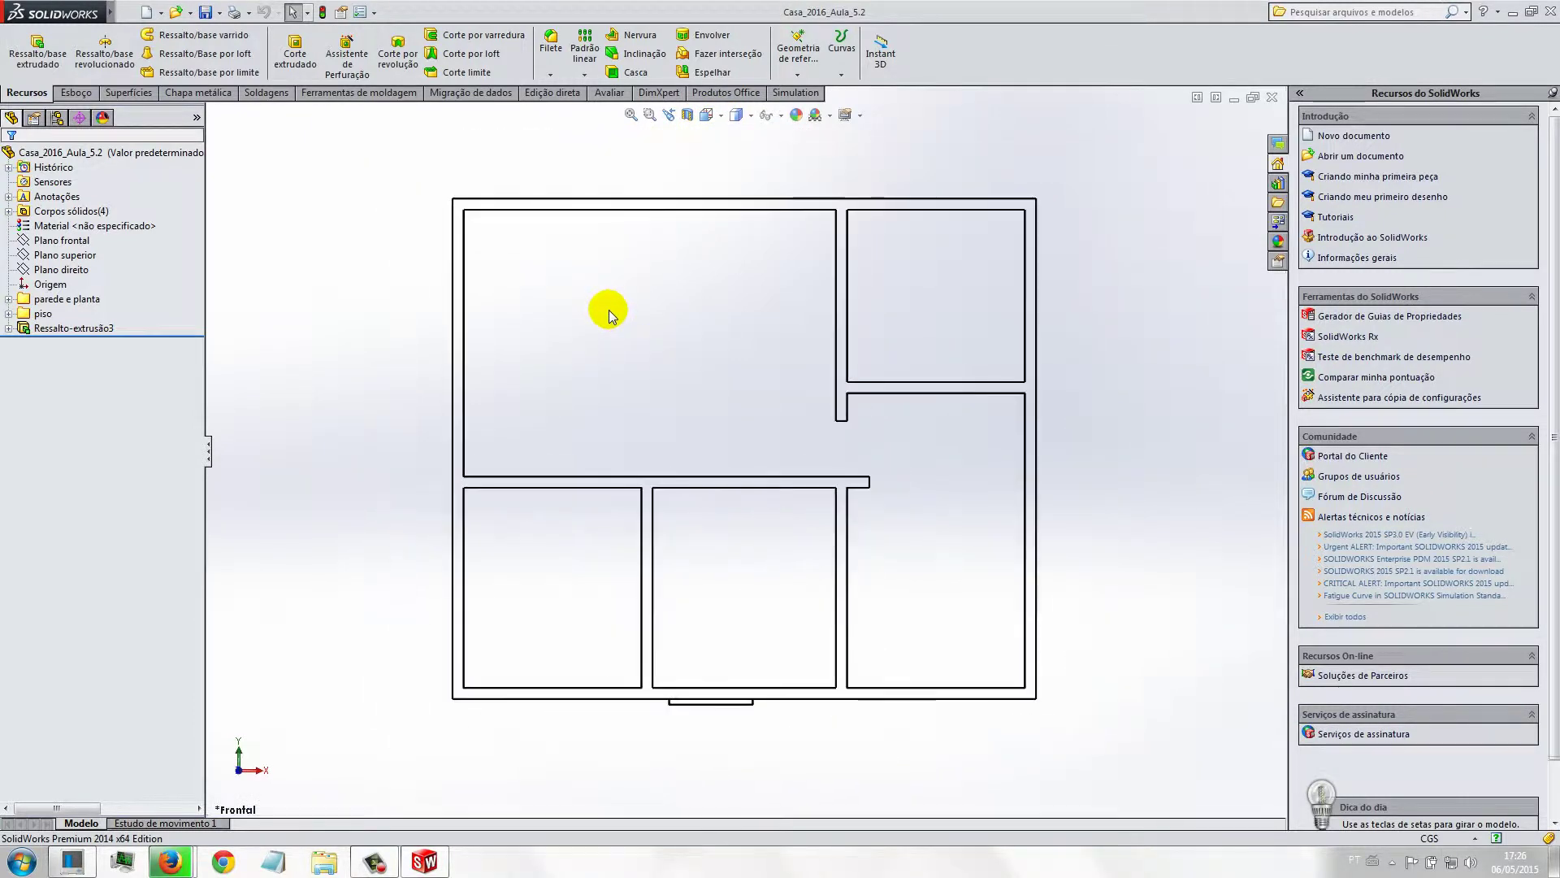
# Step: Start a sketch on Plano superior, then exit it without drawing anything
pyautogui.click(61, 256)
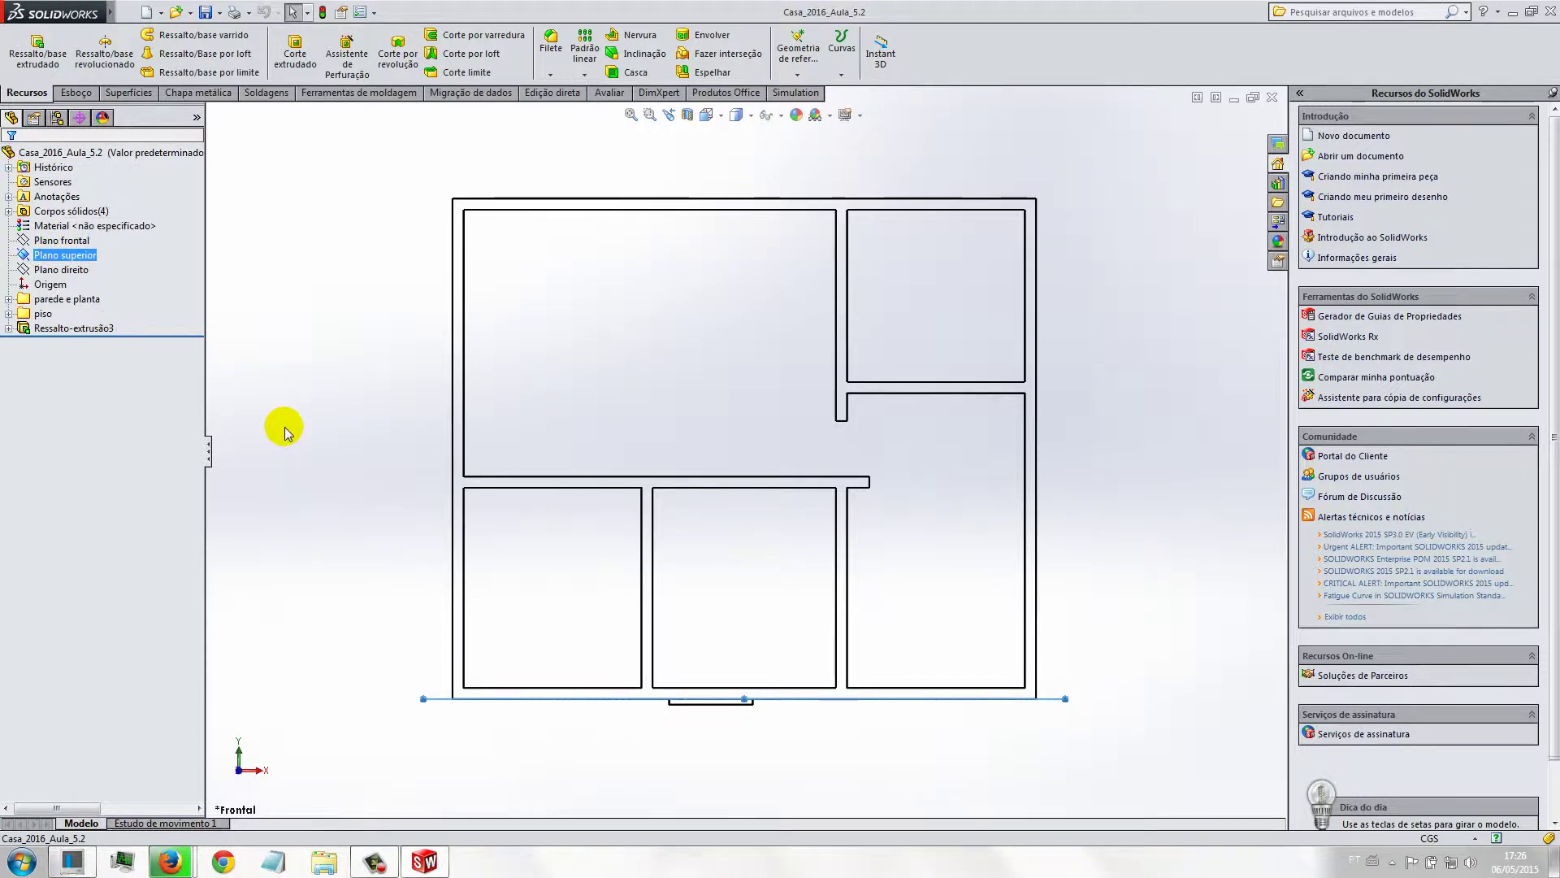
pyautogui.click(65, 95)
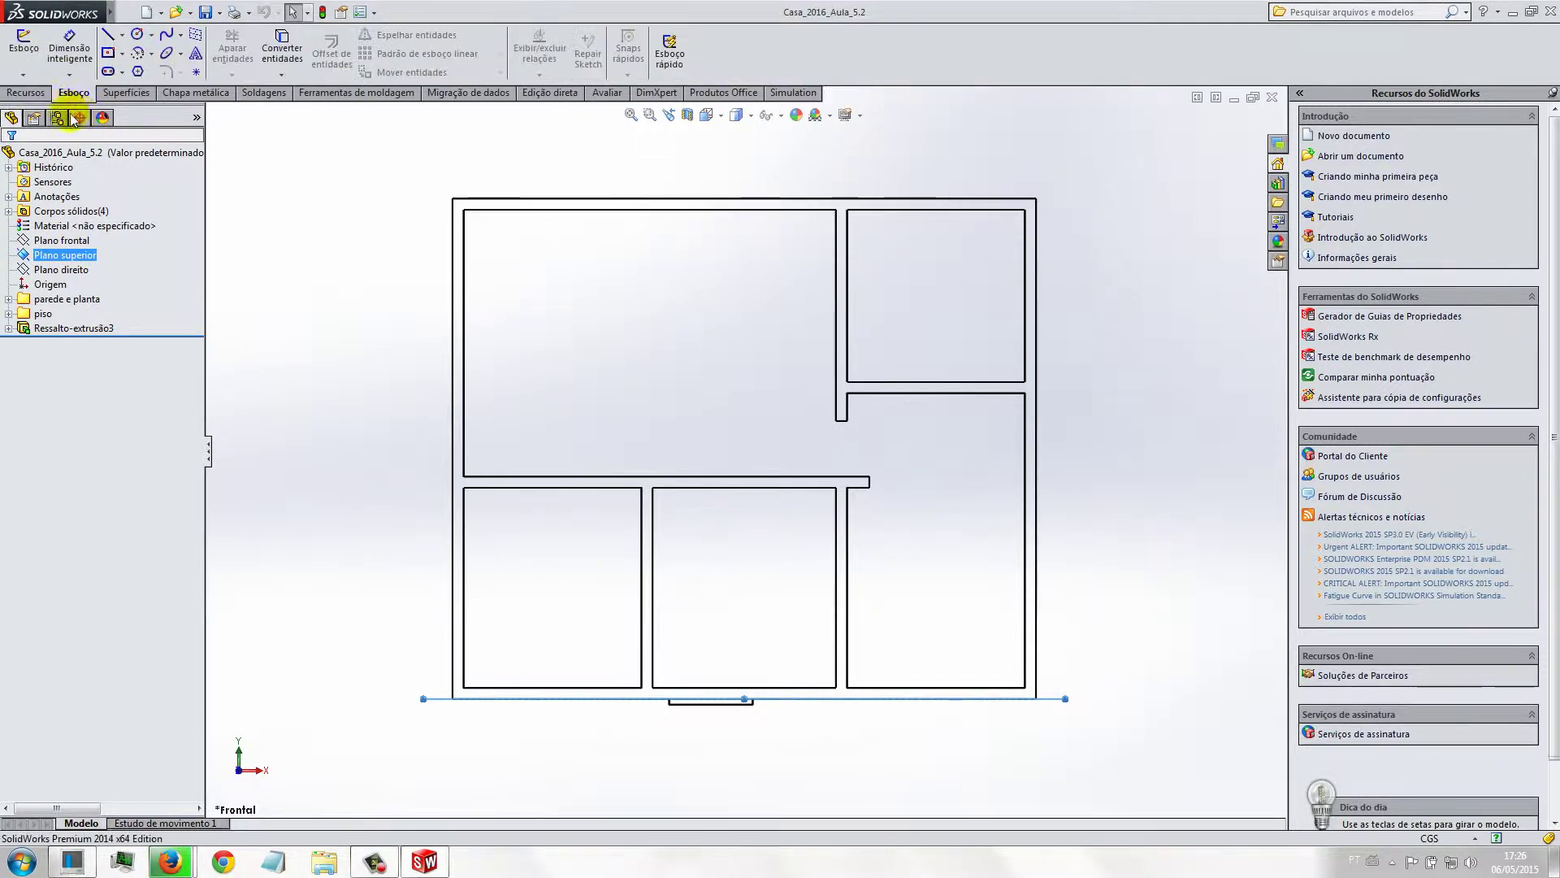
pyautogui.click(23, 40)
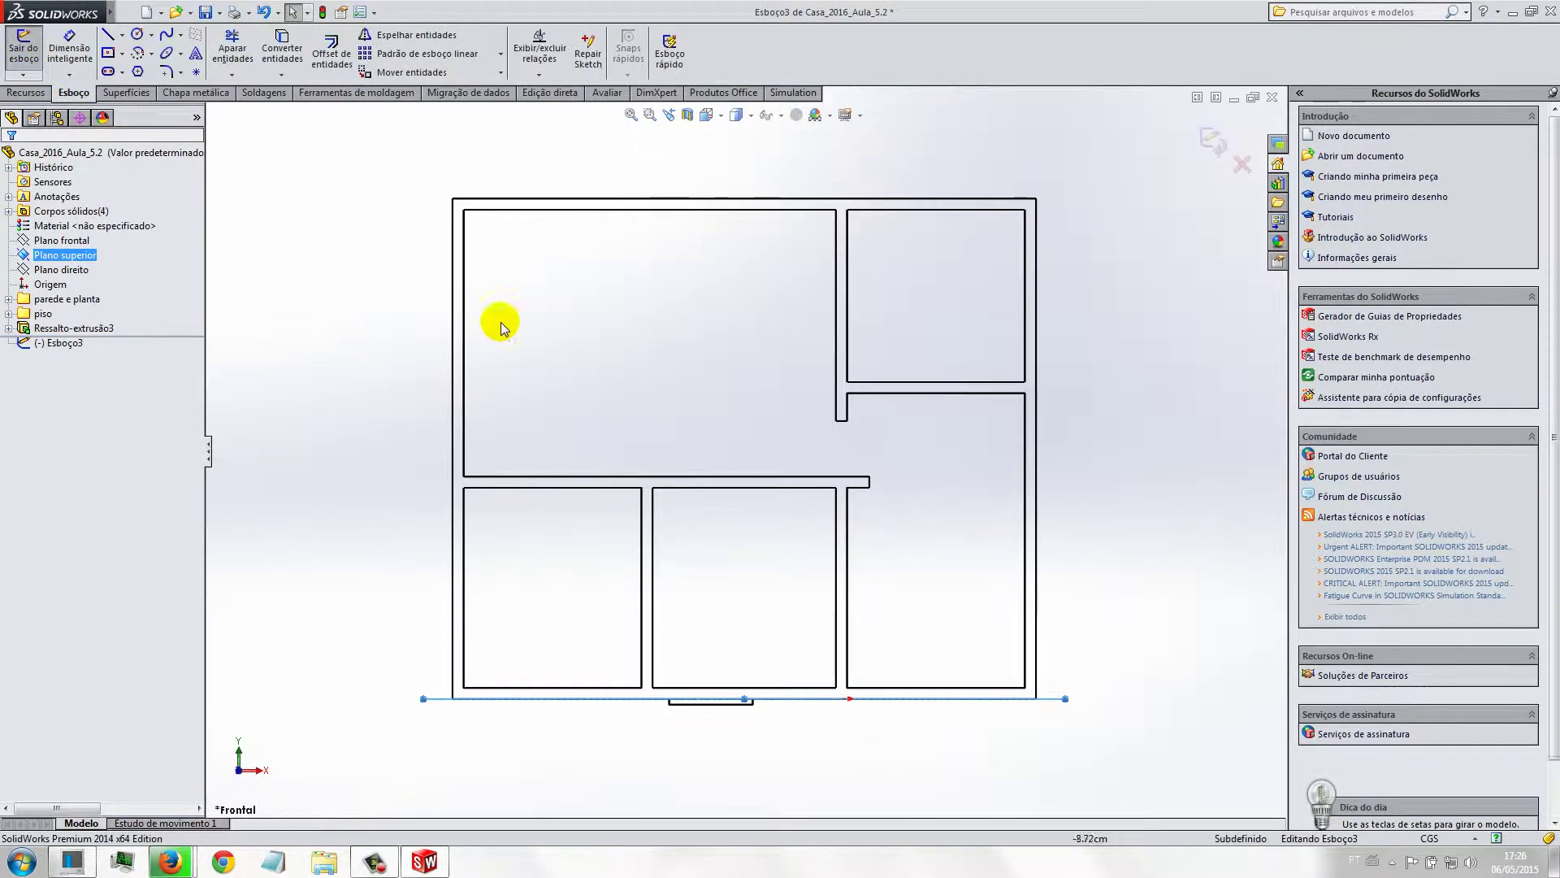
pyautogui.click(1223, 145)
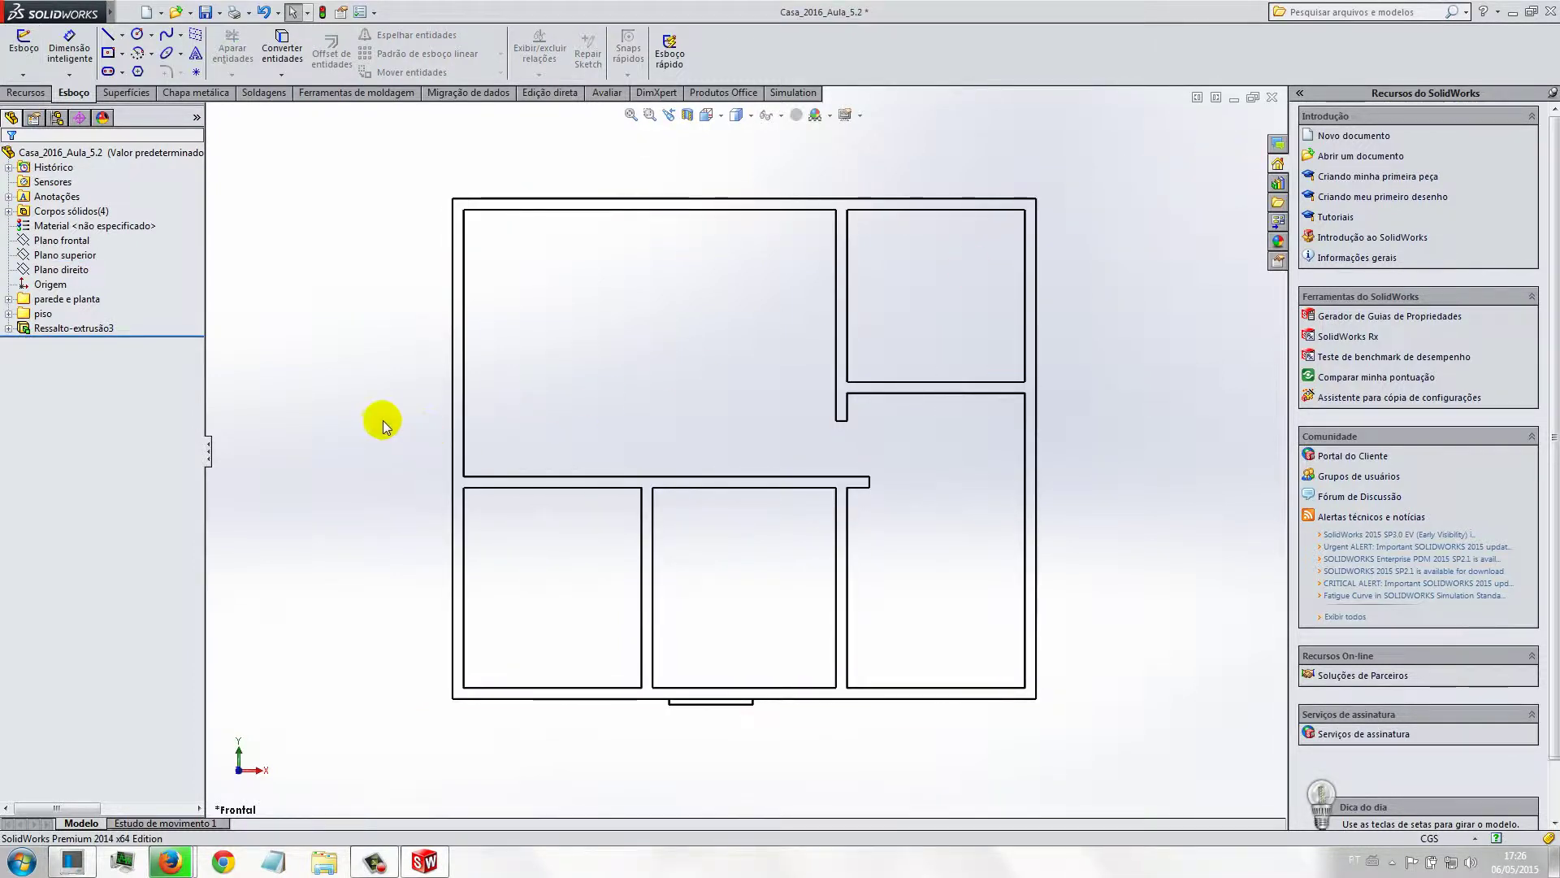
pyautogui.click(29, 97)
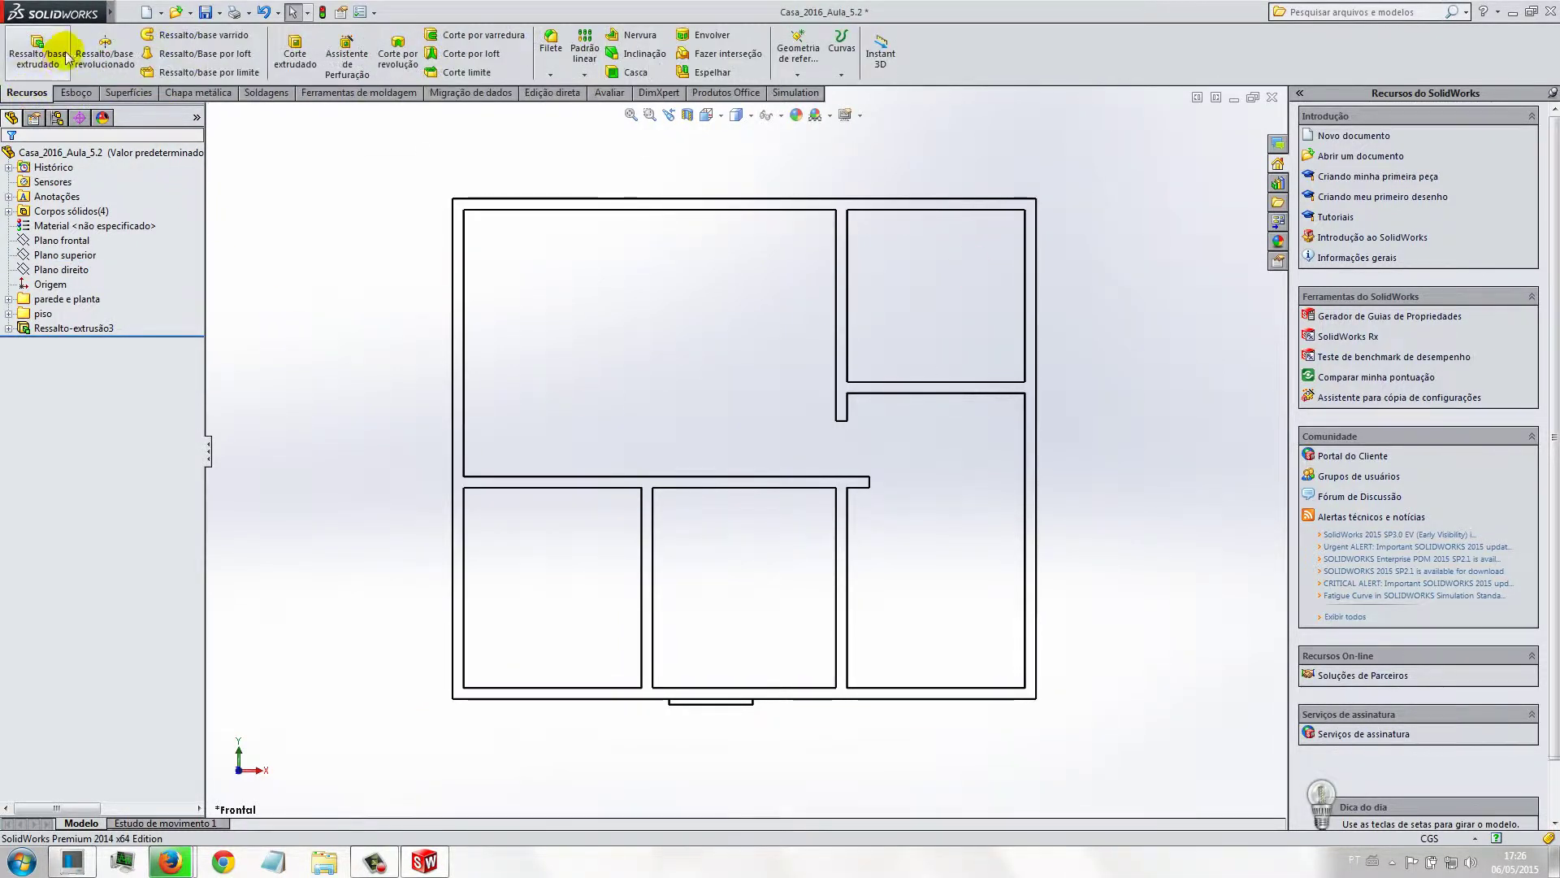
# Step: Create reference plane Plano1 offset 9.00cm from Plano superior
pyautogui.click(797, 64)
pyautogui.click(841, 98)
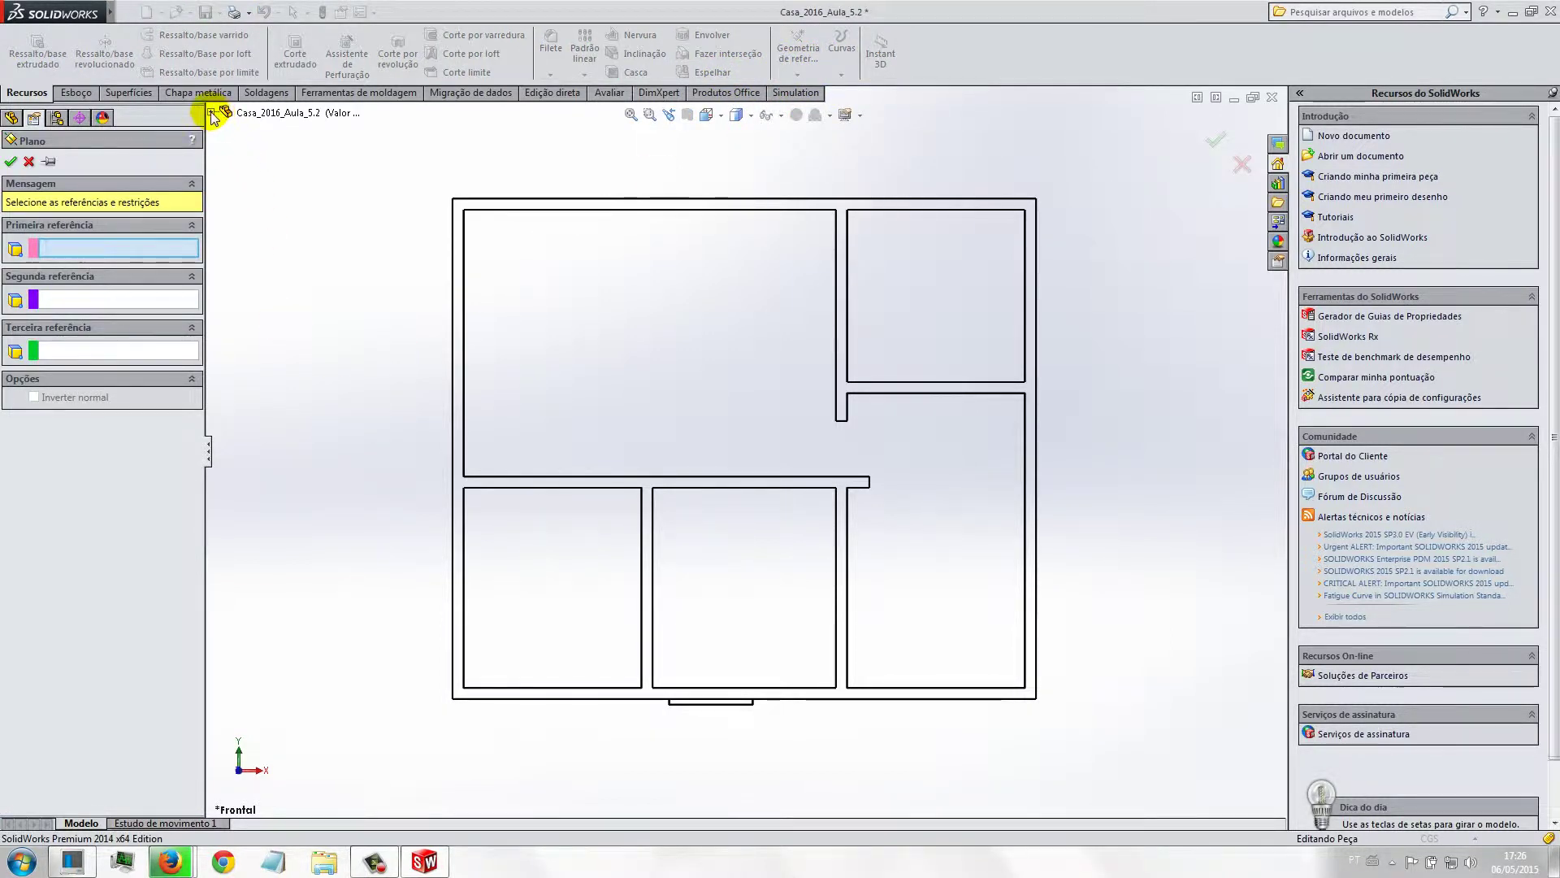
pyautogui.click(211, 113)
pyautogui.click(277, 218)
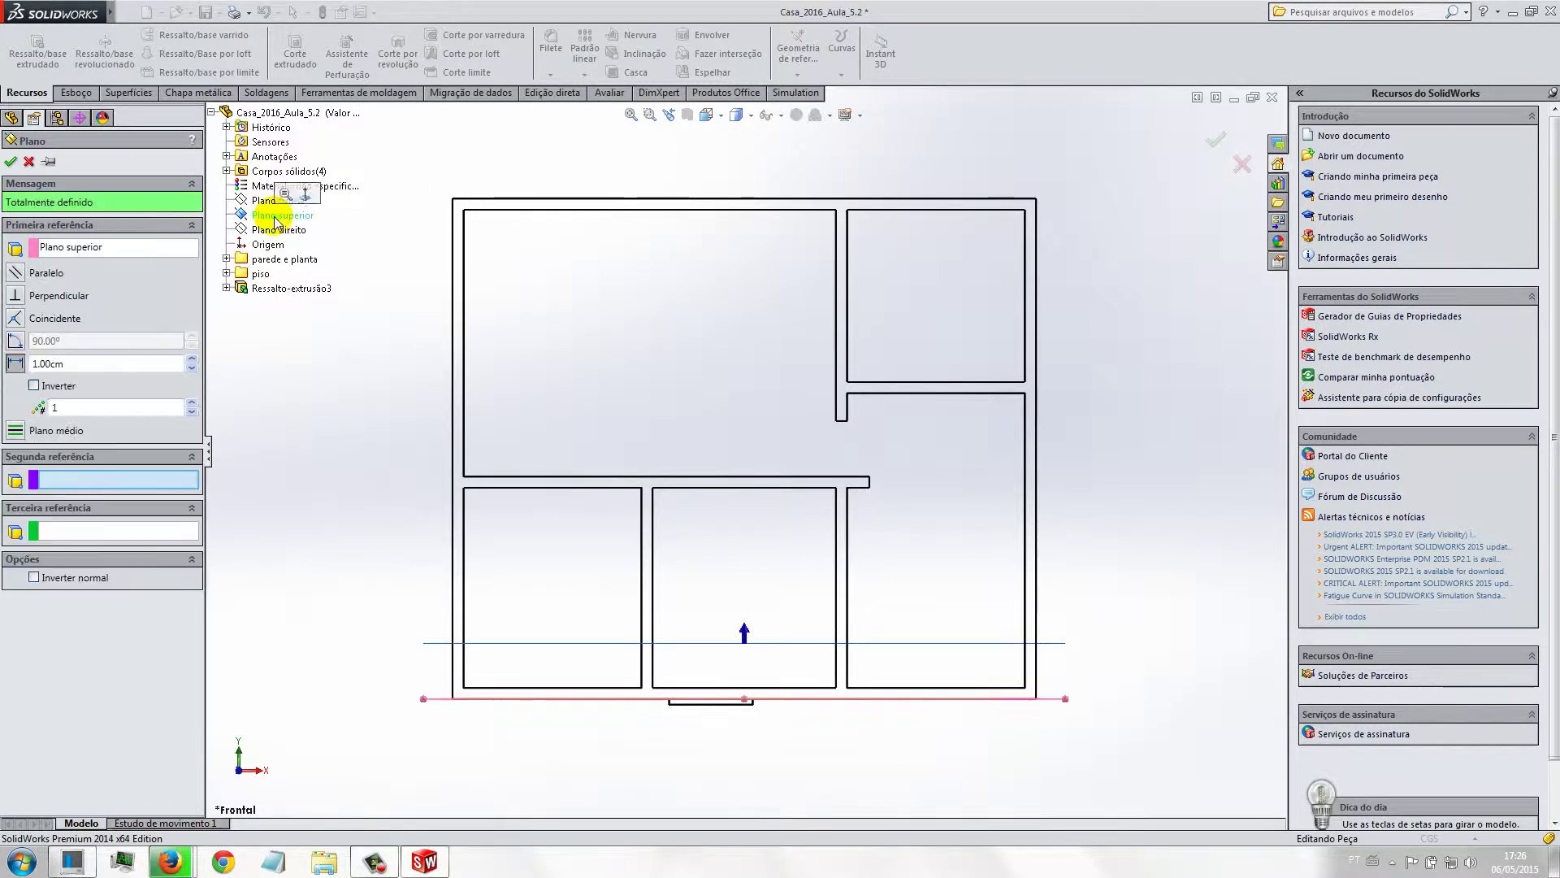
pyautogui.click(193, 360)
pyautogui.click(192, 360)
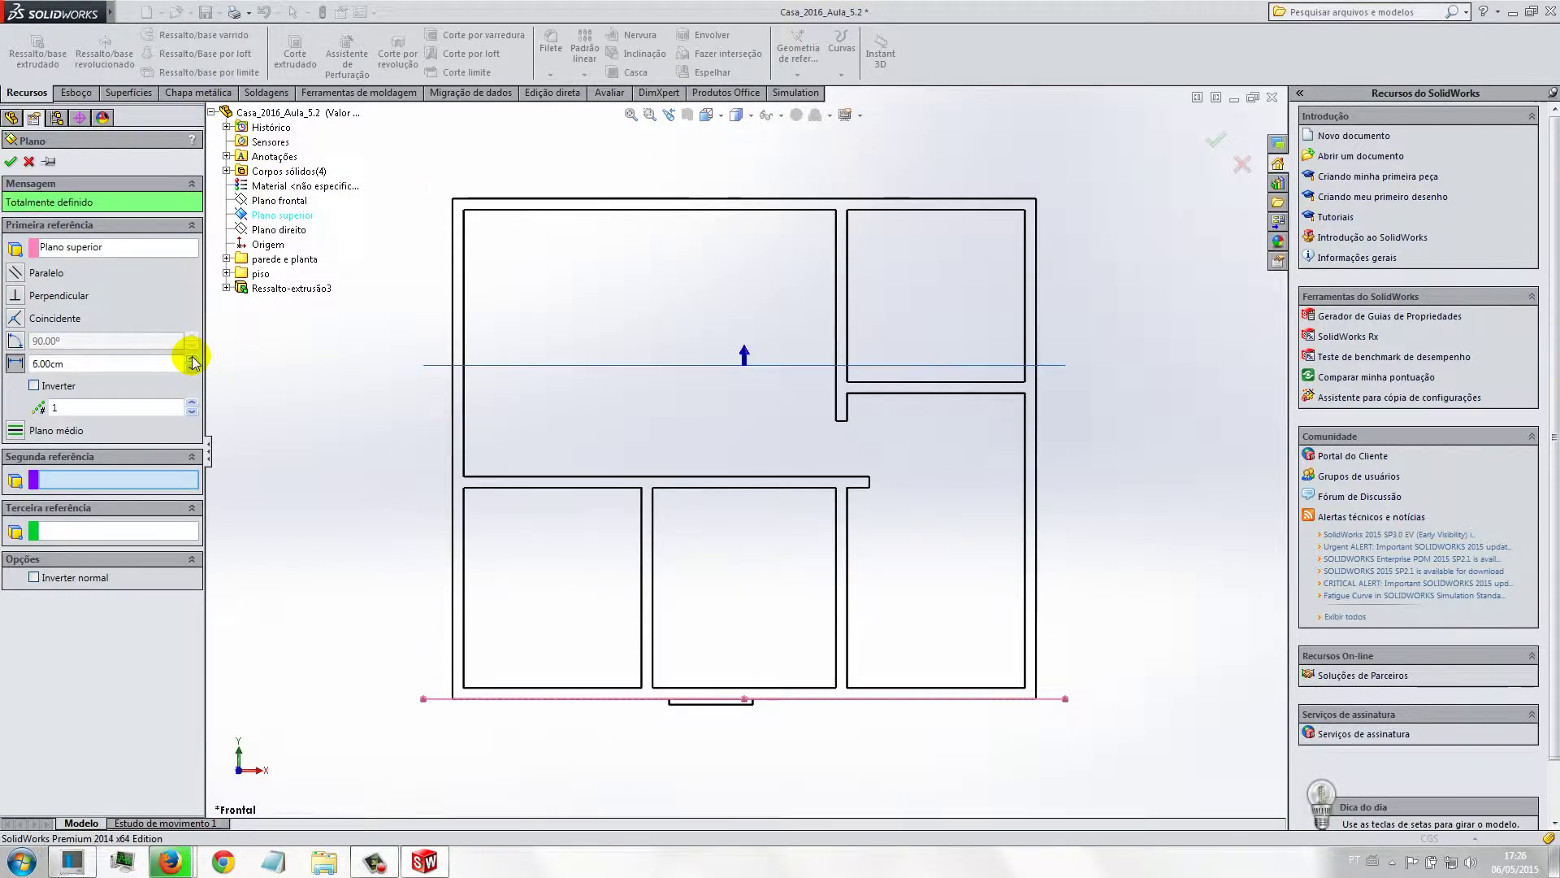
pyautogui.click(193, 360)
pyautogui.click(193, 360)
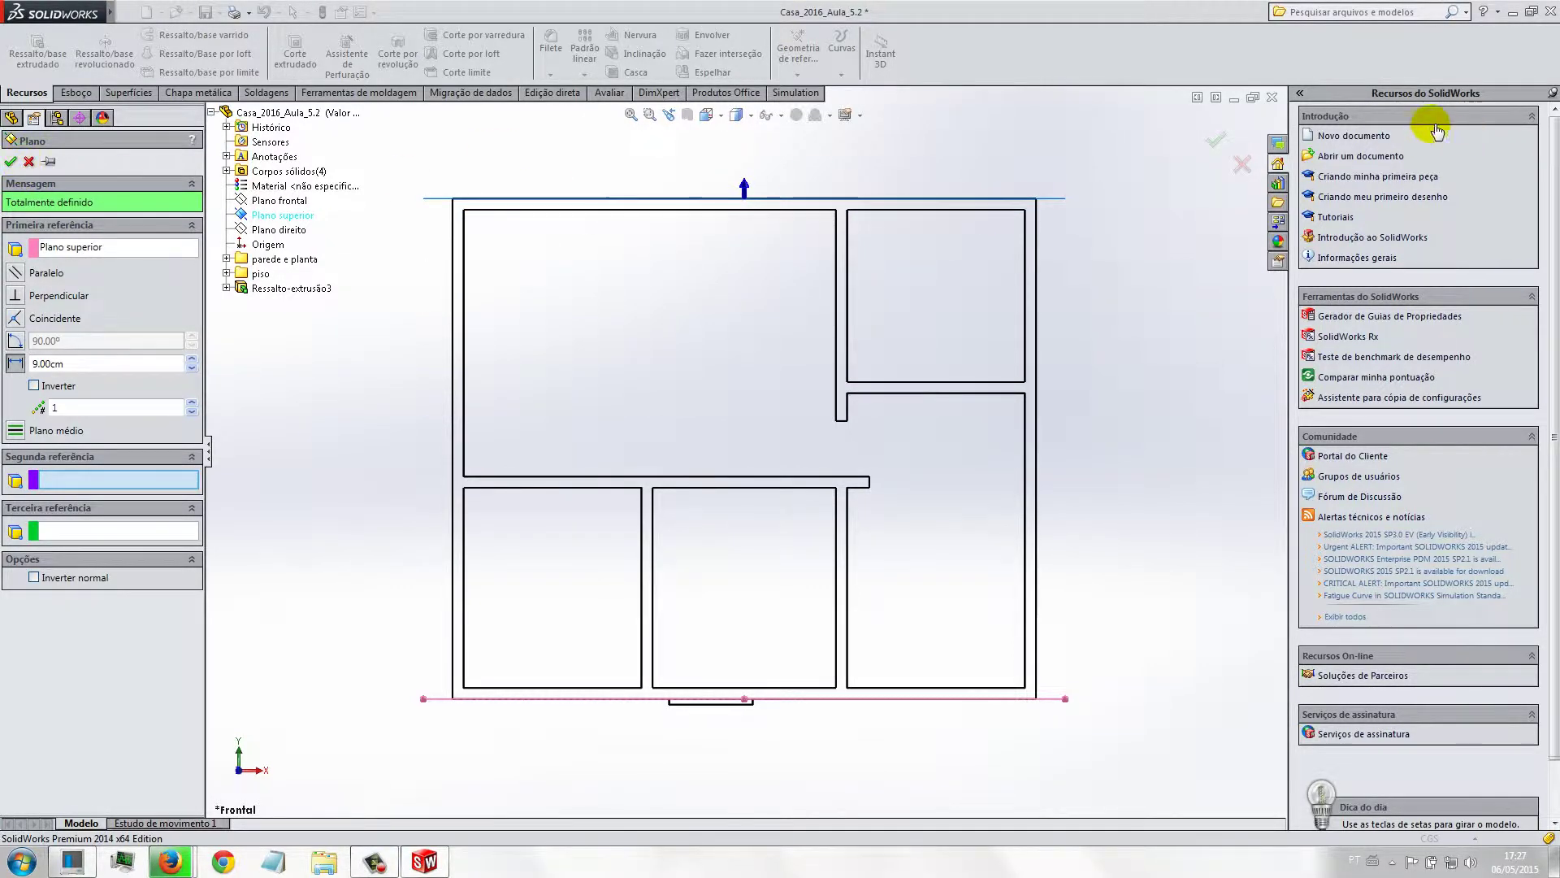
pyautogui.click(1215, 144)
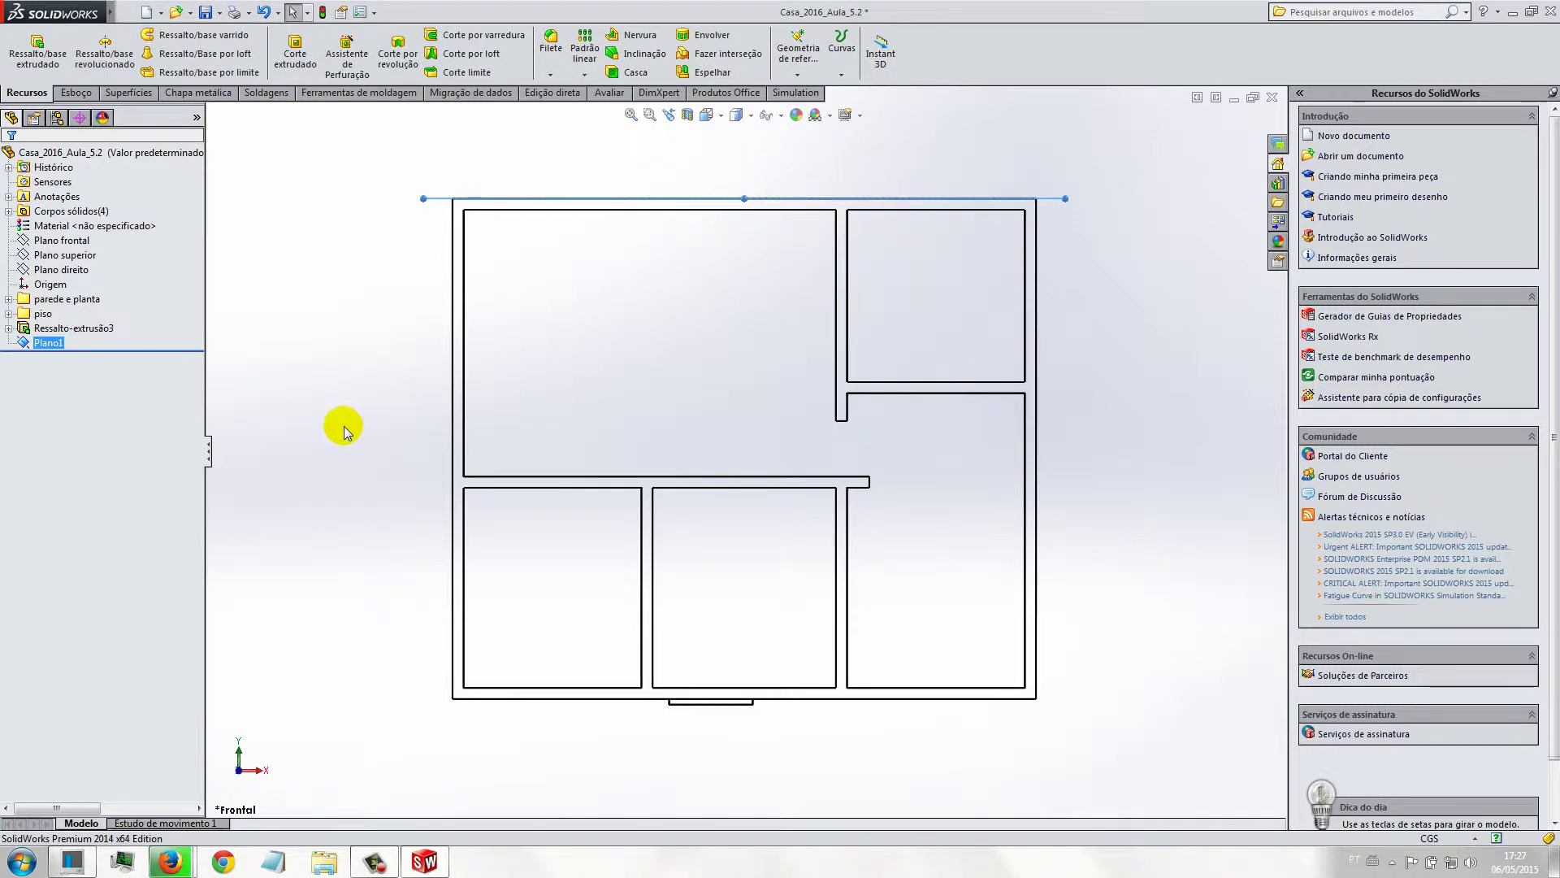
# Step: Orient the house to the Top view (Ctrl+5) so Plano1 is seen face-on
pyautogui.moveTo(376, 497)
pyautogui.mouseDown(button='middle')
pyautogui.moveTo(382, 301)
pyautogui.moveTo(355, 257)
pyautogui.moveTo(452, 247)
pyautogui.moveTo(523, 291)
pyautogui.moveTo(493, 292)
pyautogui.moveTo(630, 246)
pyautogui.moveTo(794, 307)
pyautogui.moveTo(853, 376)
pyautogui.moveTo(808, 338)
pyautogui.moveTo(801, 382)
pyautogui.mouseUp(button='middle')
pyautogui.scroll(-1, 1108, 617)
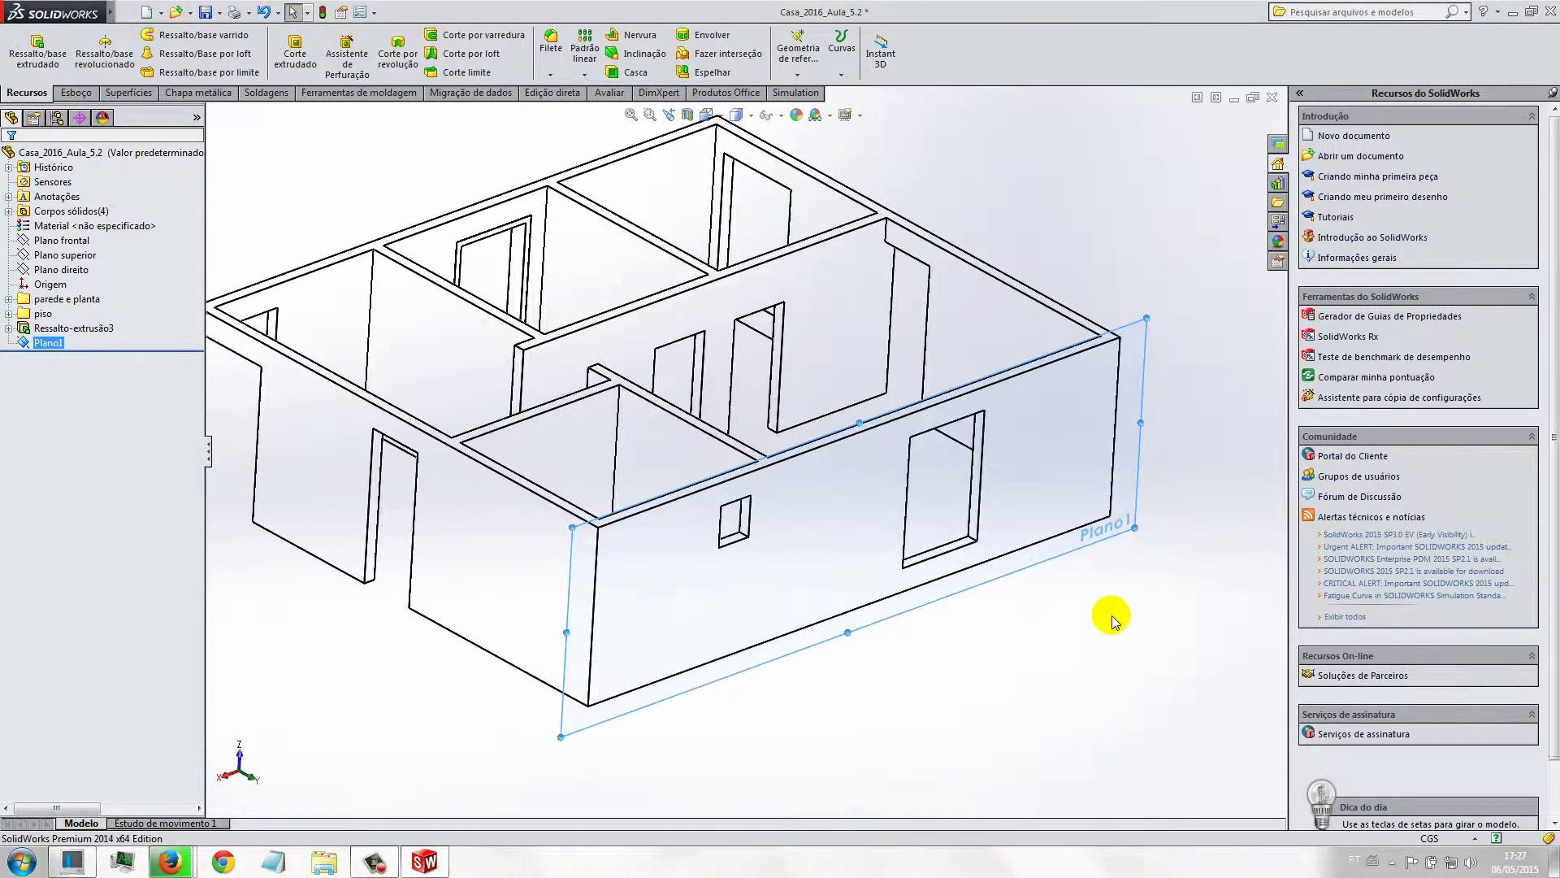
pyautogui.scroll(-3, 1109, 617)
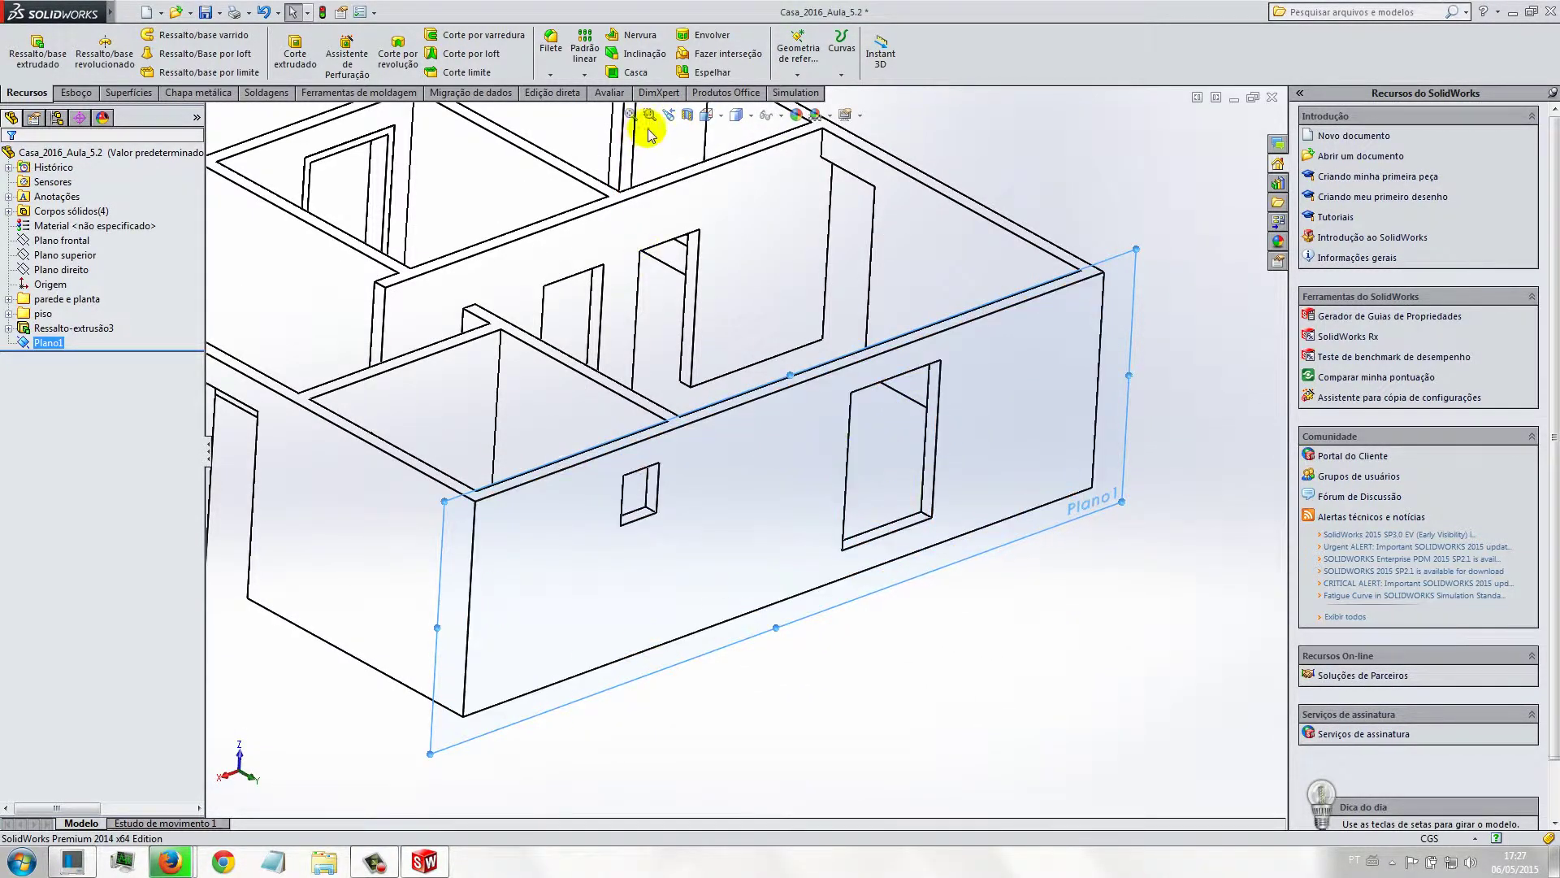
pyautogui.click(712, 120)
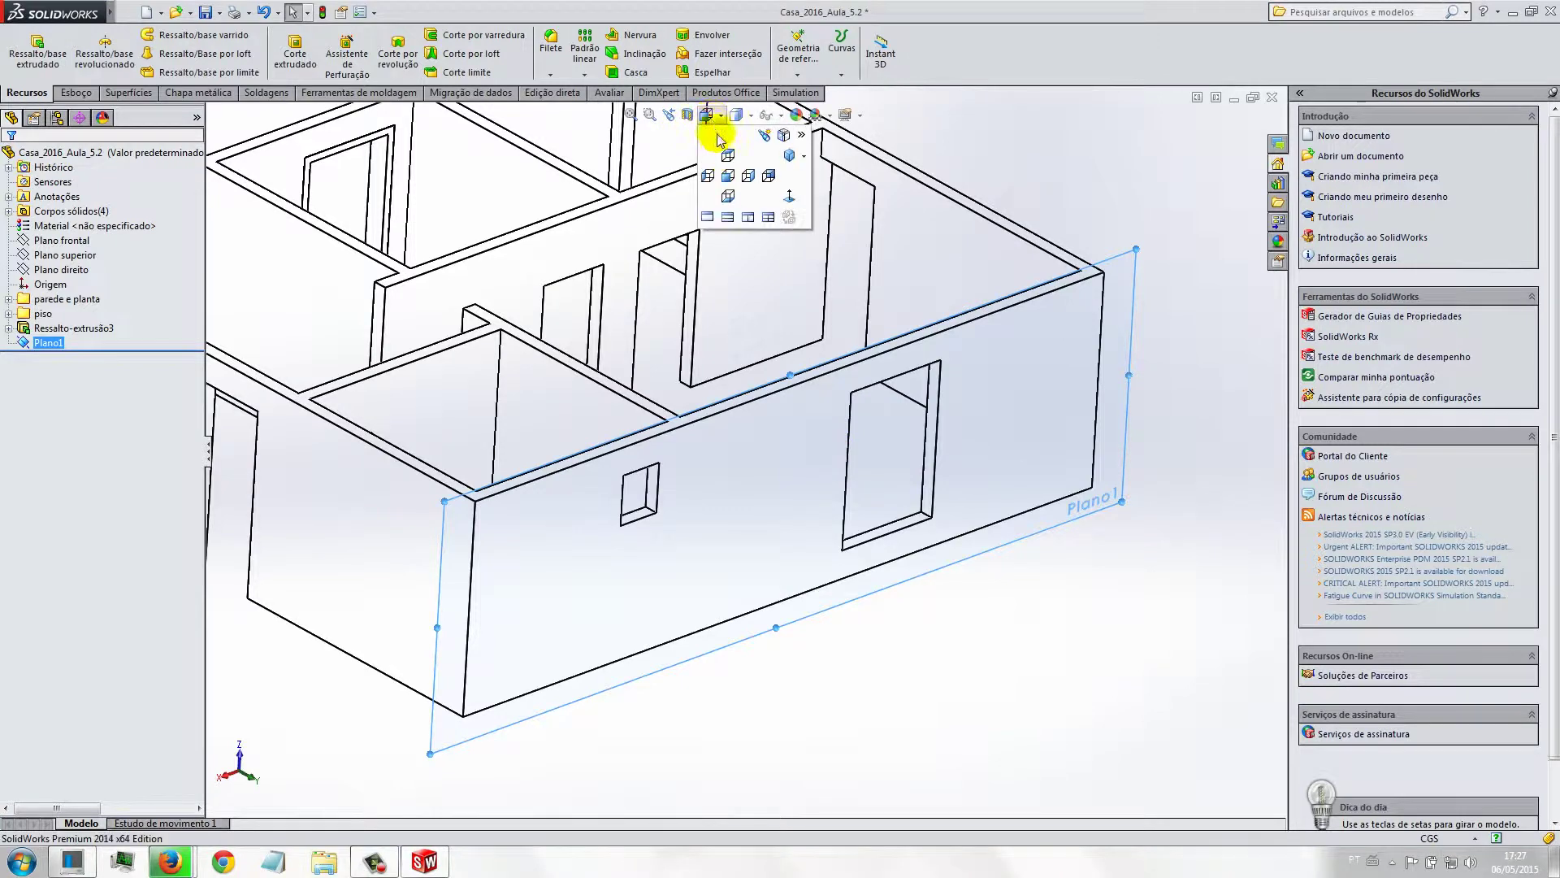
pyautogui.click(747, 179)
pyautogui.hotkey('ctrl', '5')
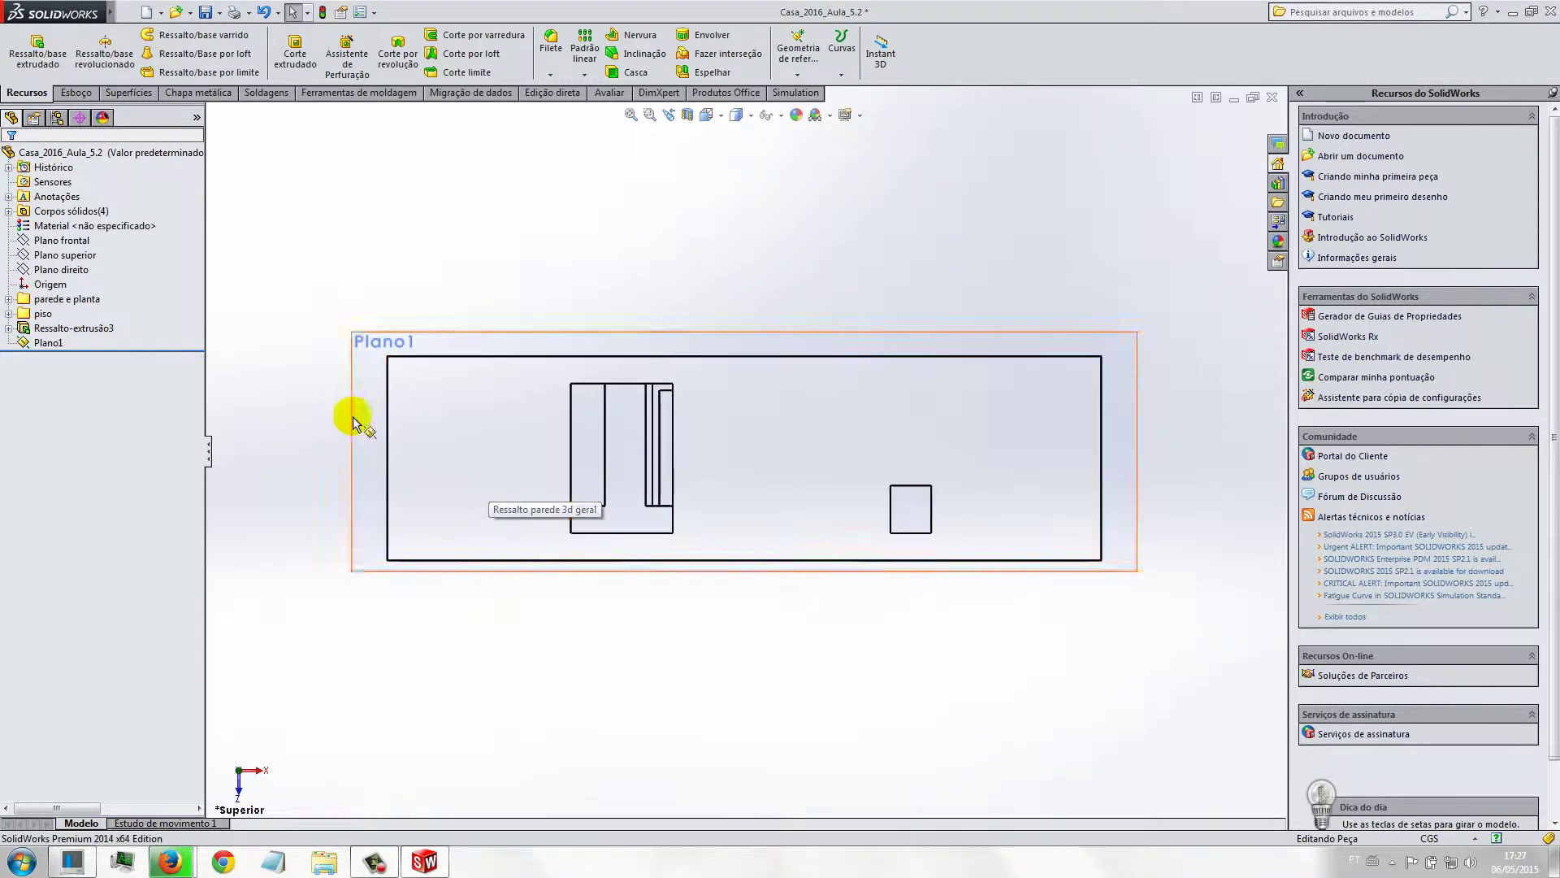
# Step: Start a line sketch on Plano1 and zoom in on the wall opening
pyautogui.click(73, 94)
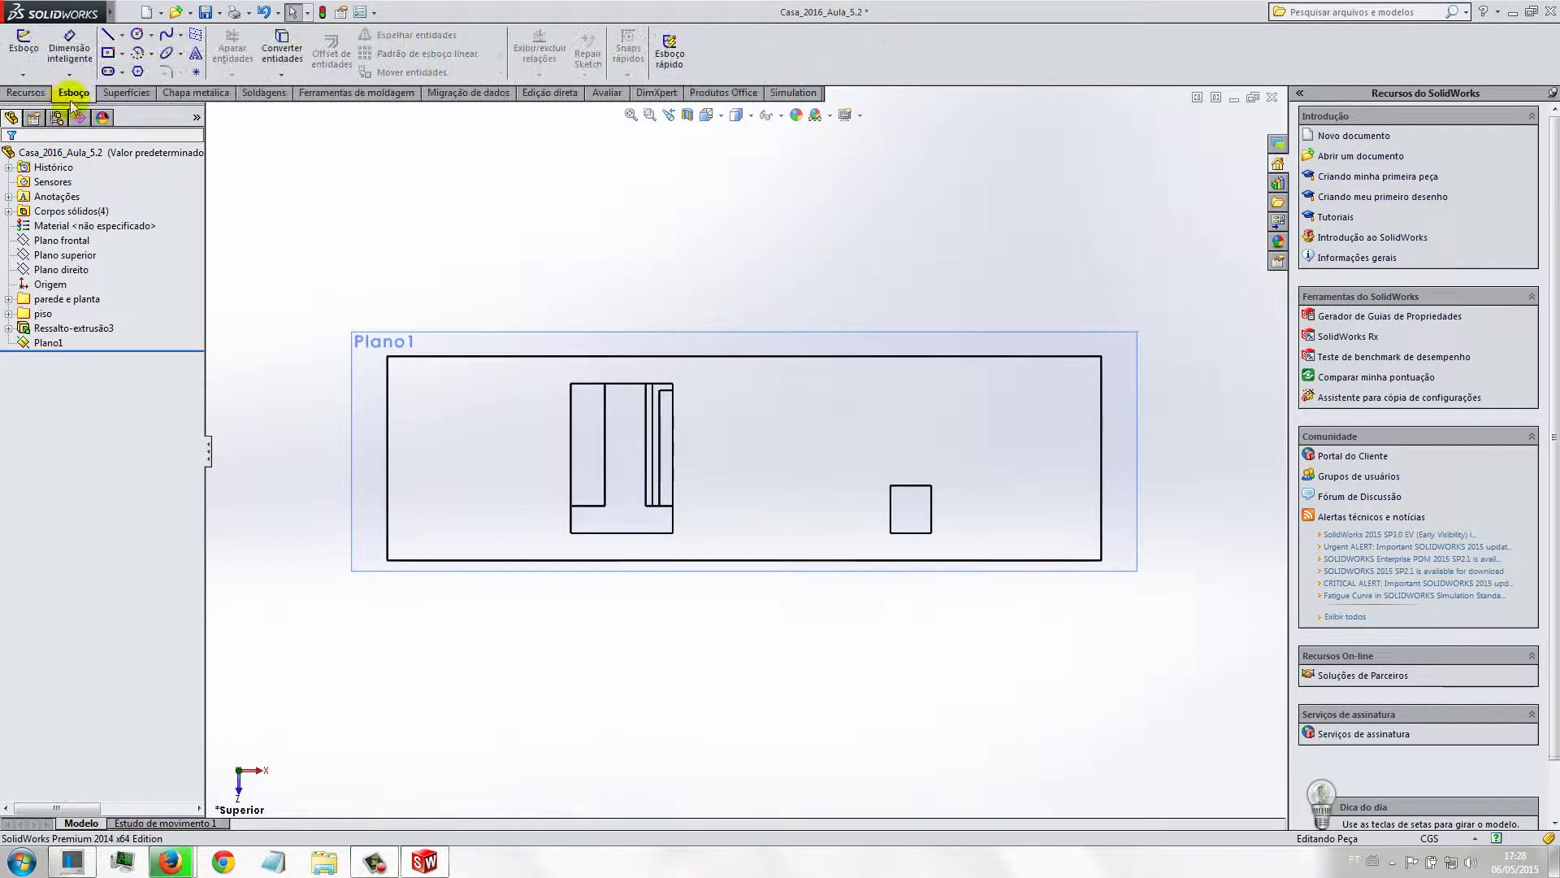
pyautogui.click(107, 37)
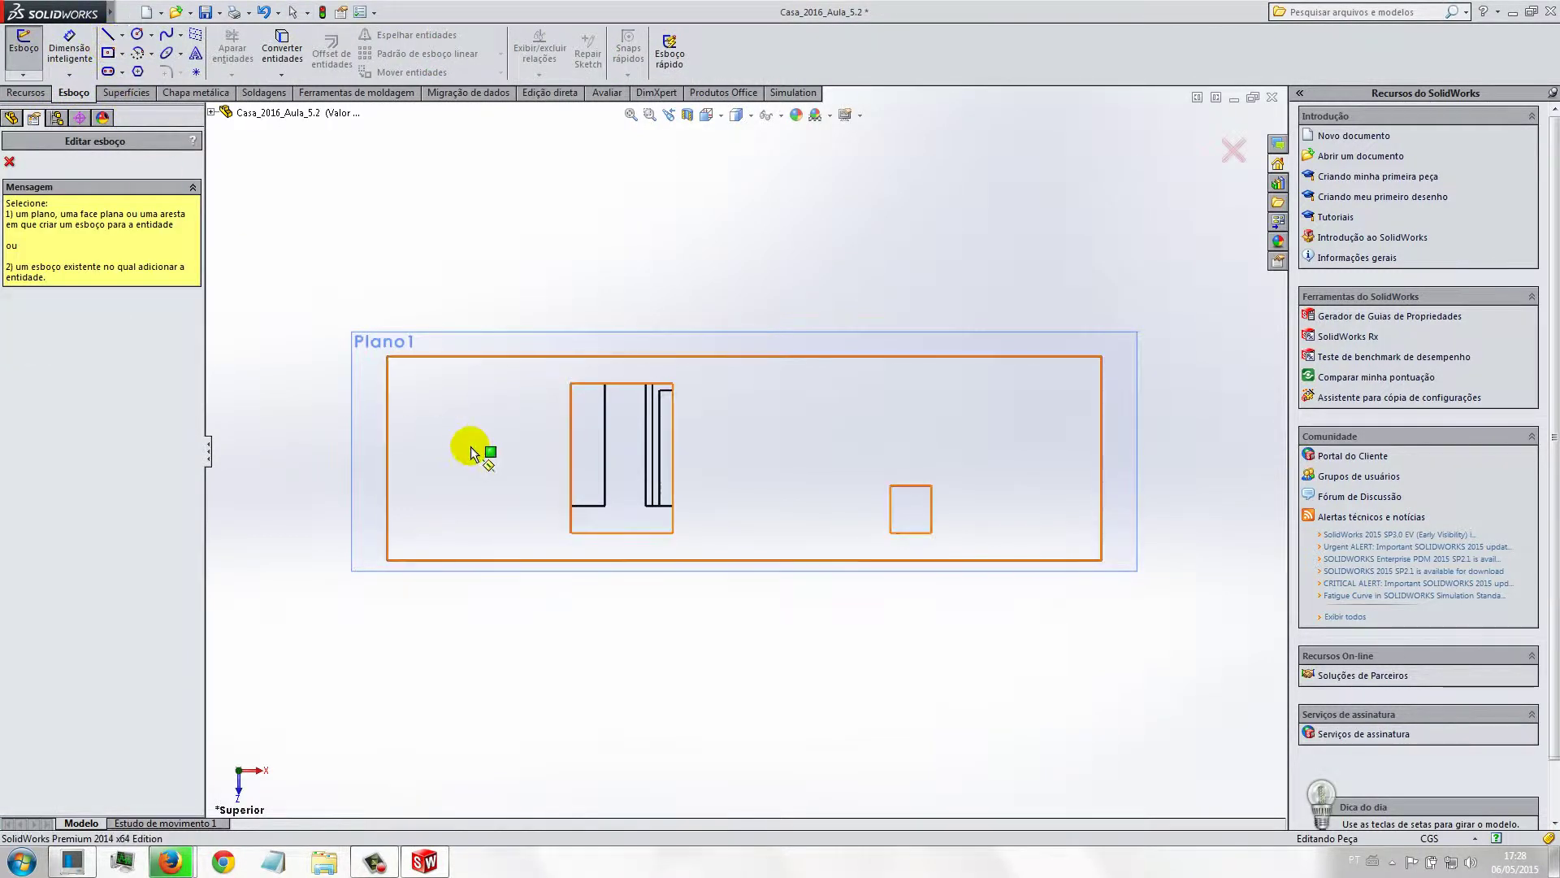
pyautogui.click(212, 113)
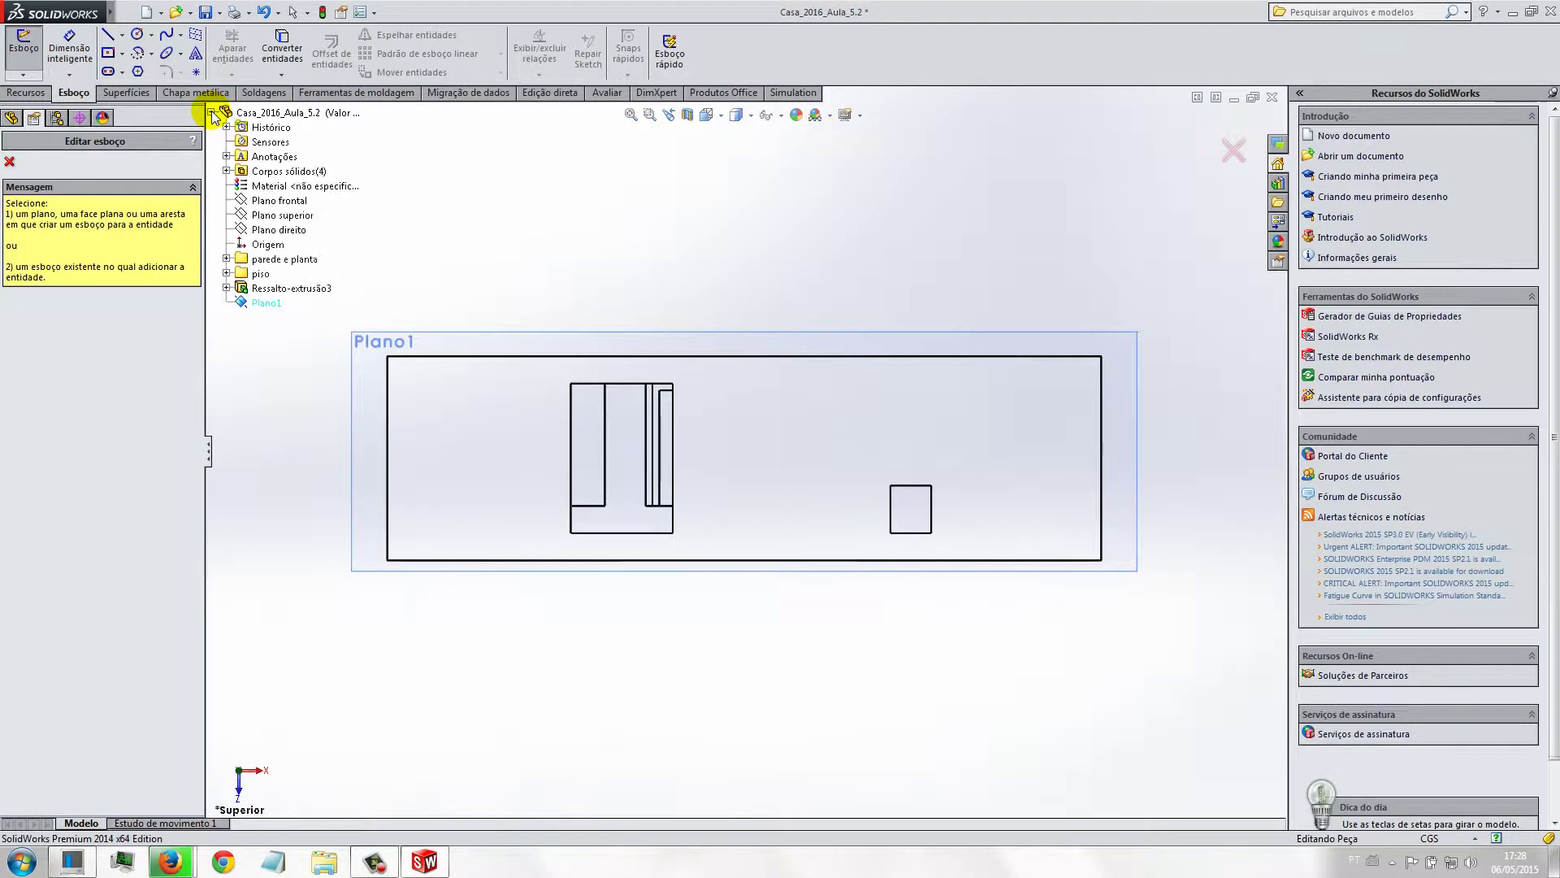
pyautogui.click(264, 304)
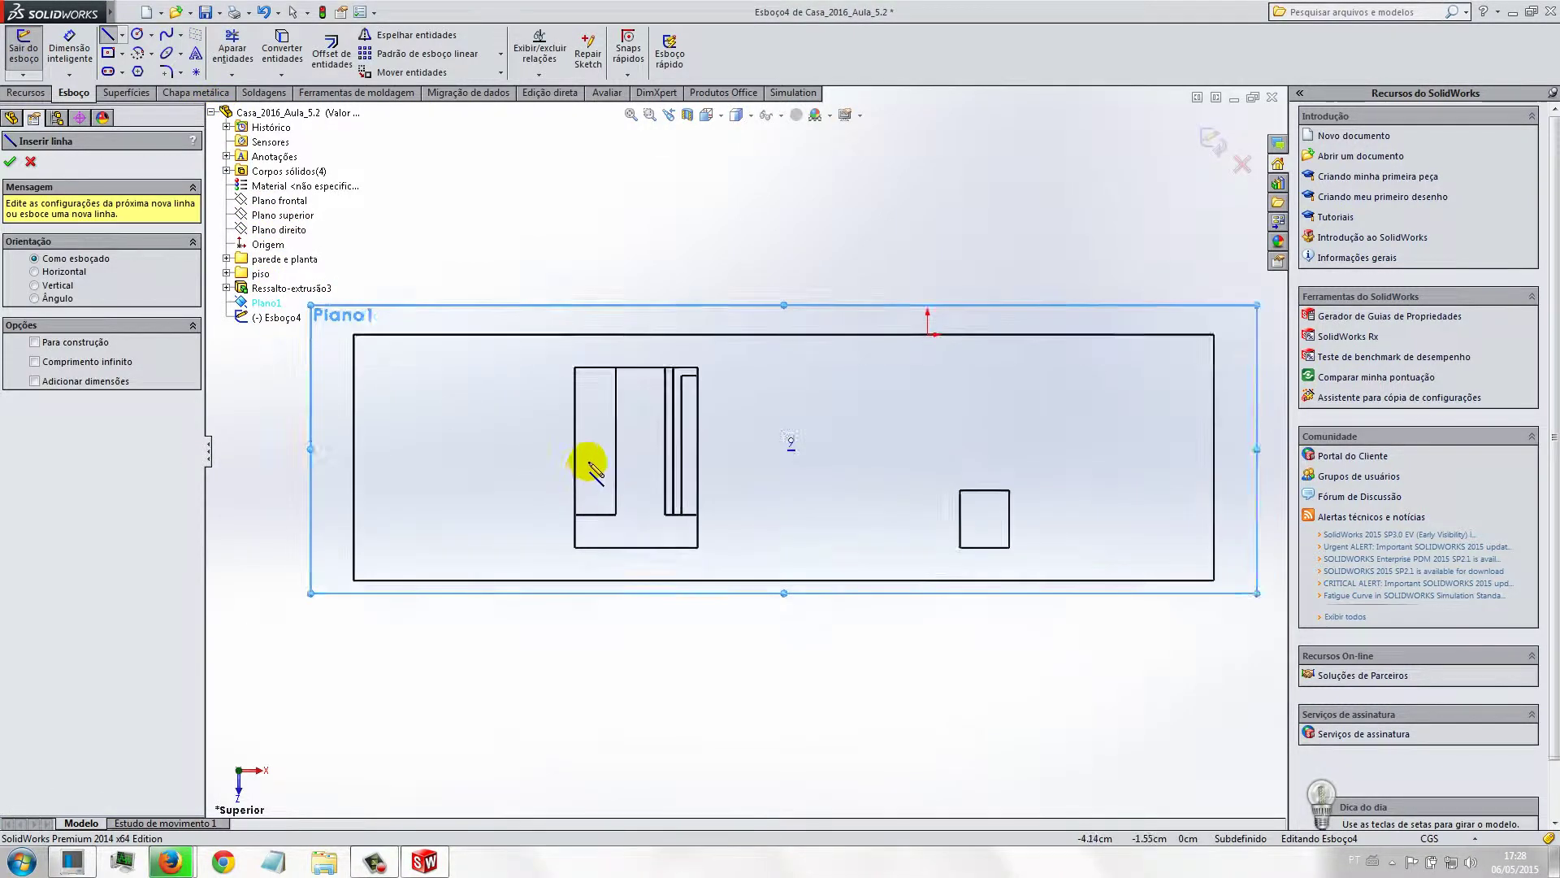
pyautogui.scroll(-2, 558, 539)
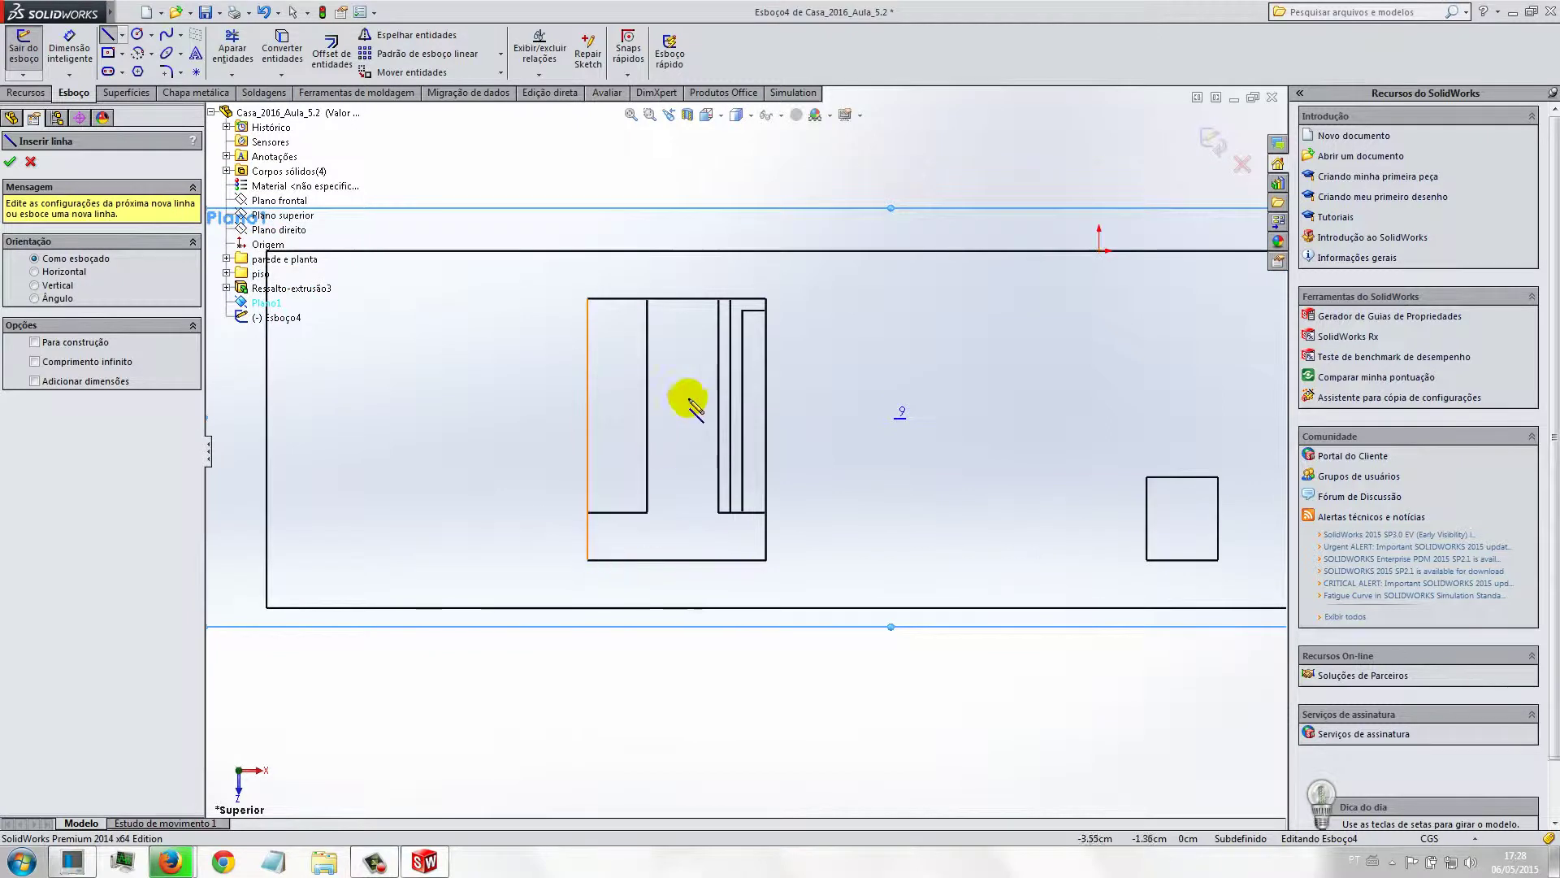
pyautogui.scroll(-1, 699, 399)
pyautogui.scroll(-1, 731, 451)
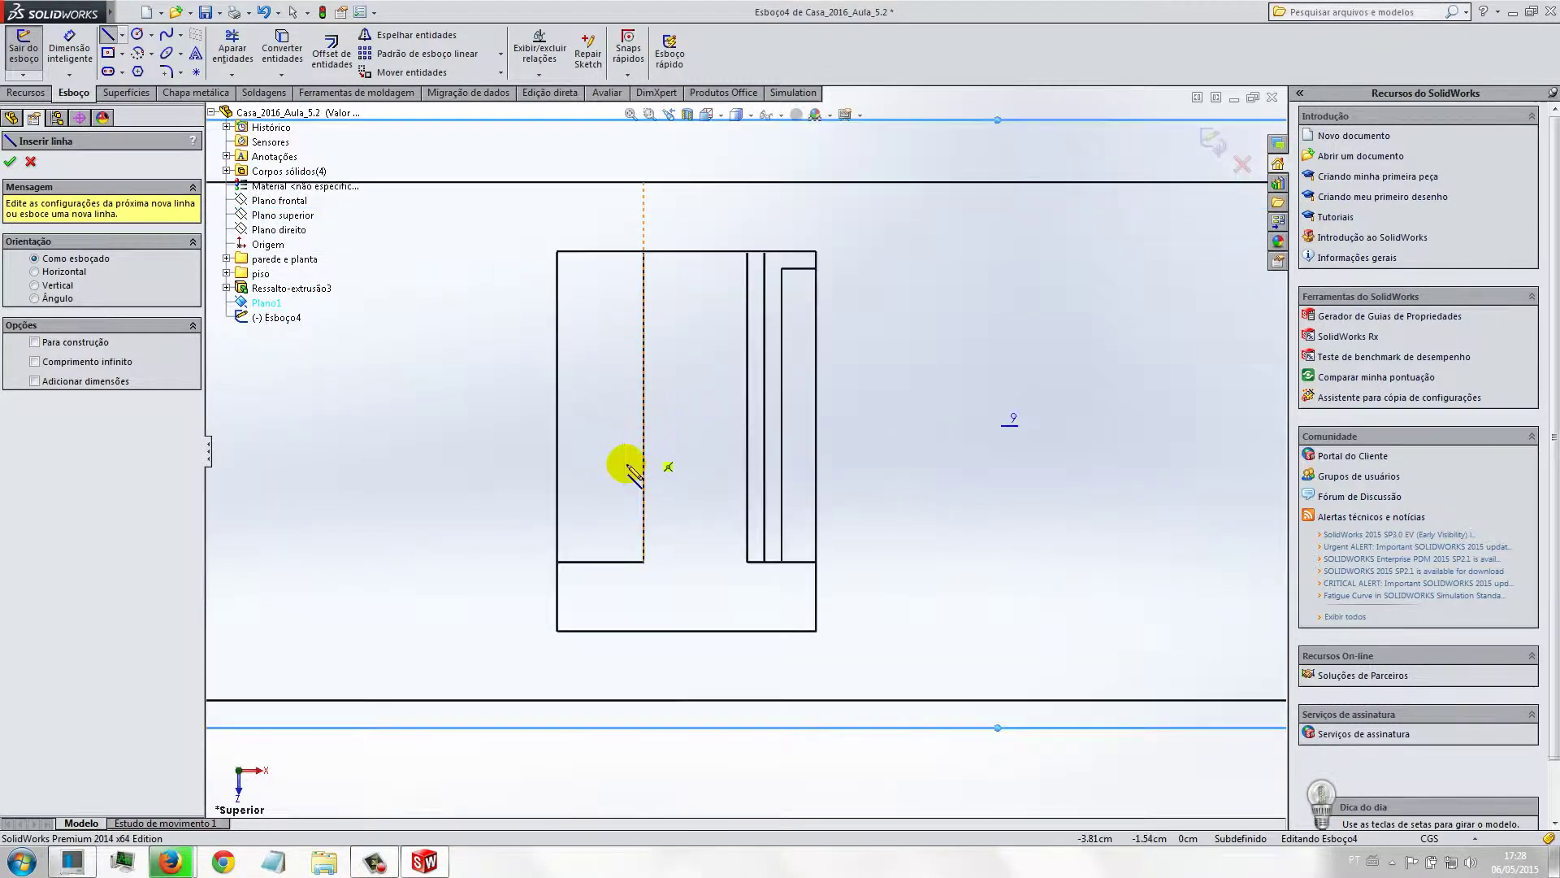
# Step: Draw a closed 1.5 x 2.2 four-line rectangle around the opening
pyautogui.click(556, 630)
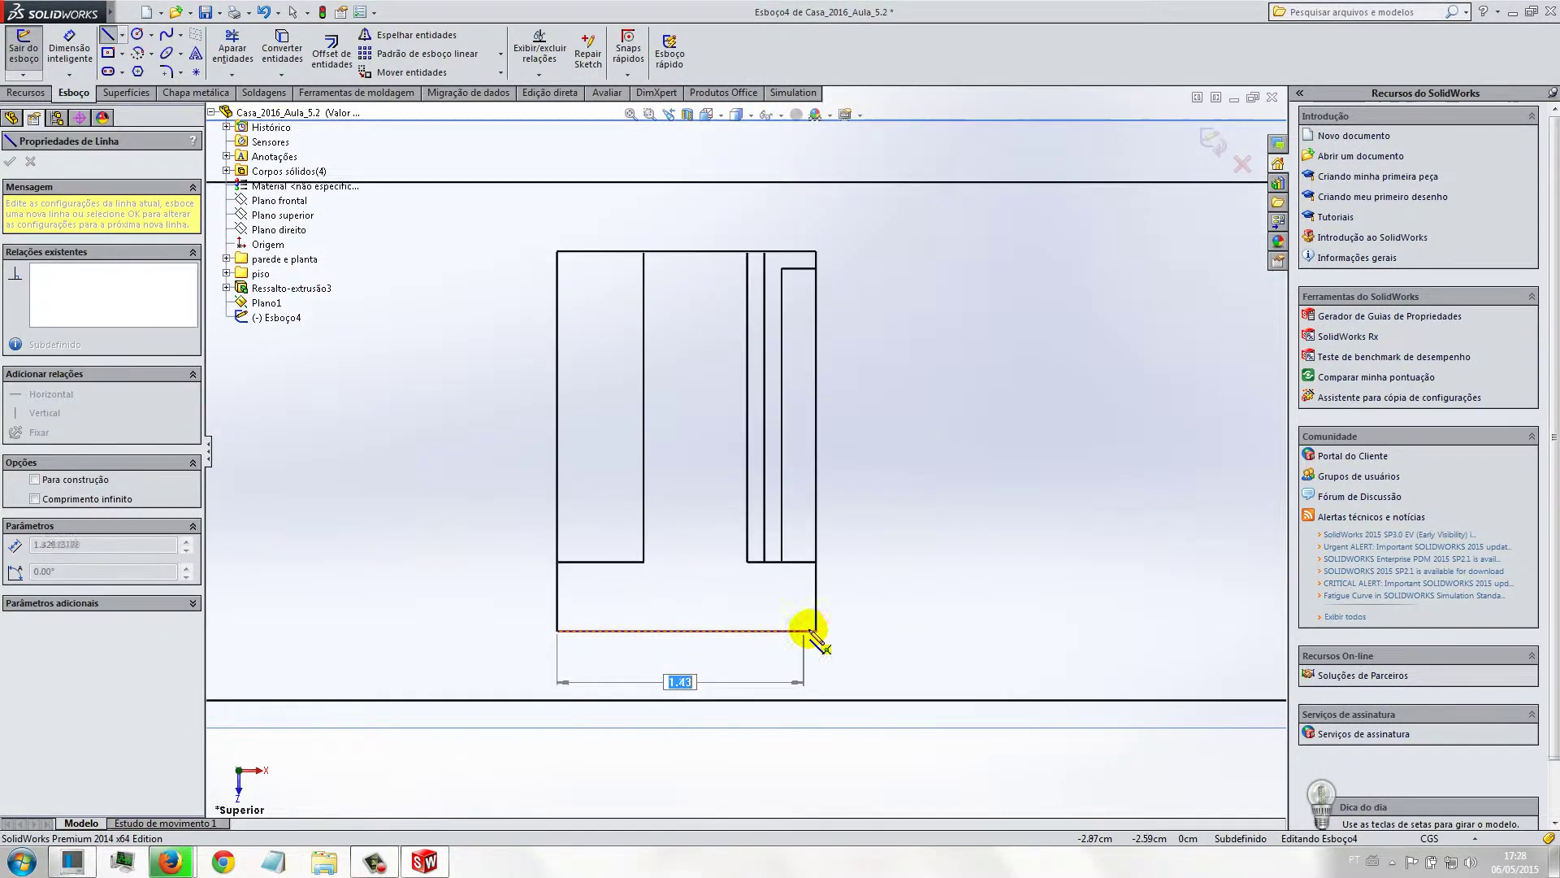
pyautogui.click(816, 631)
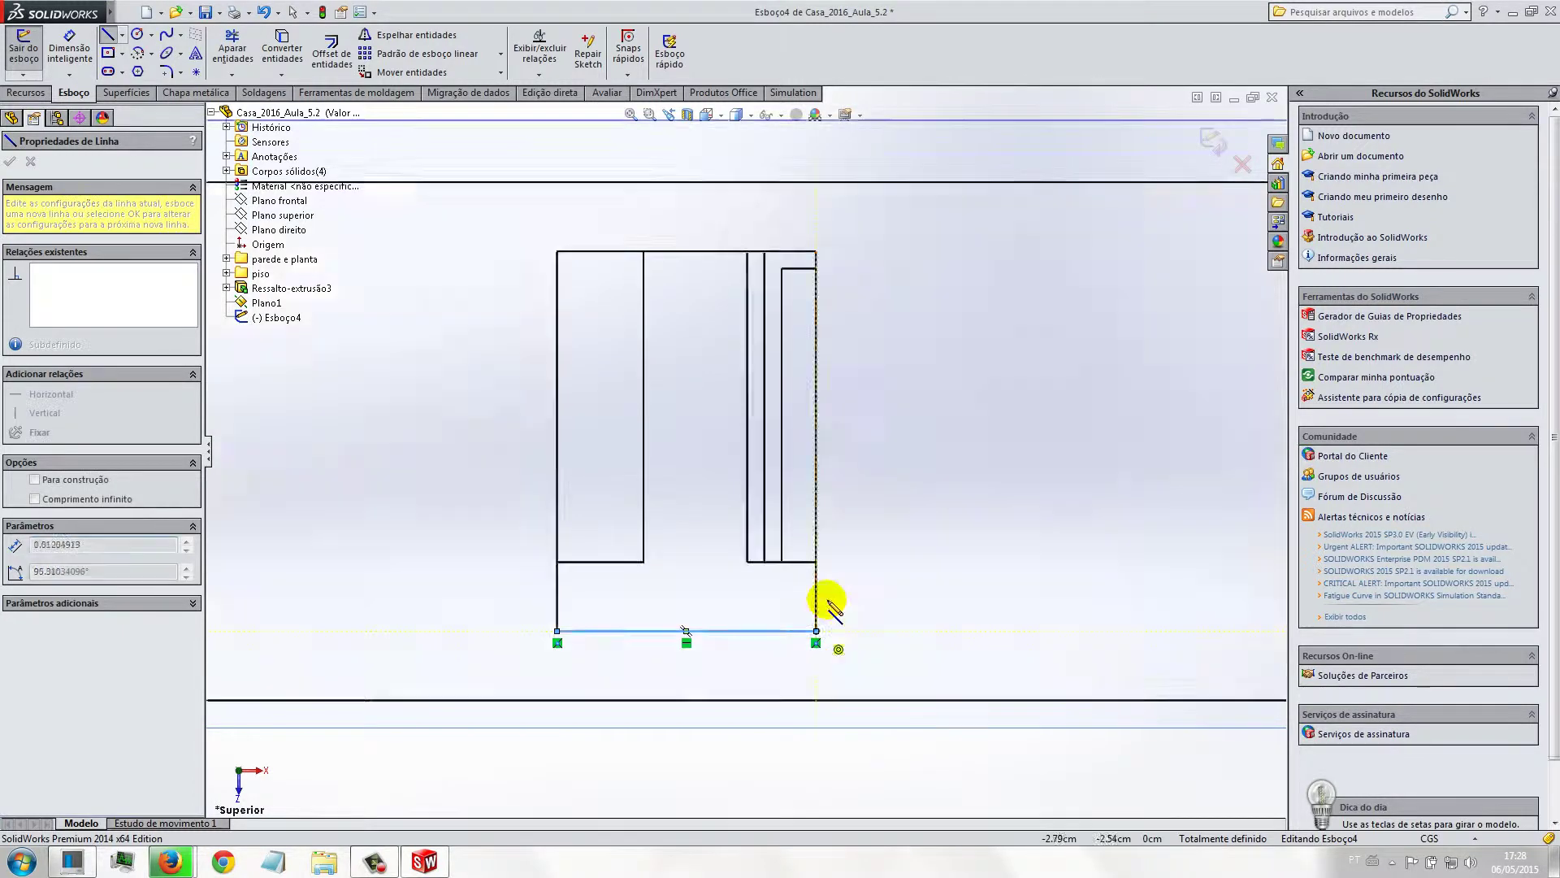
pyautogui.click(816, 252)
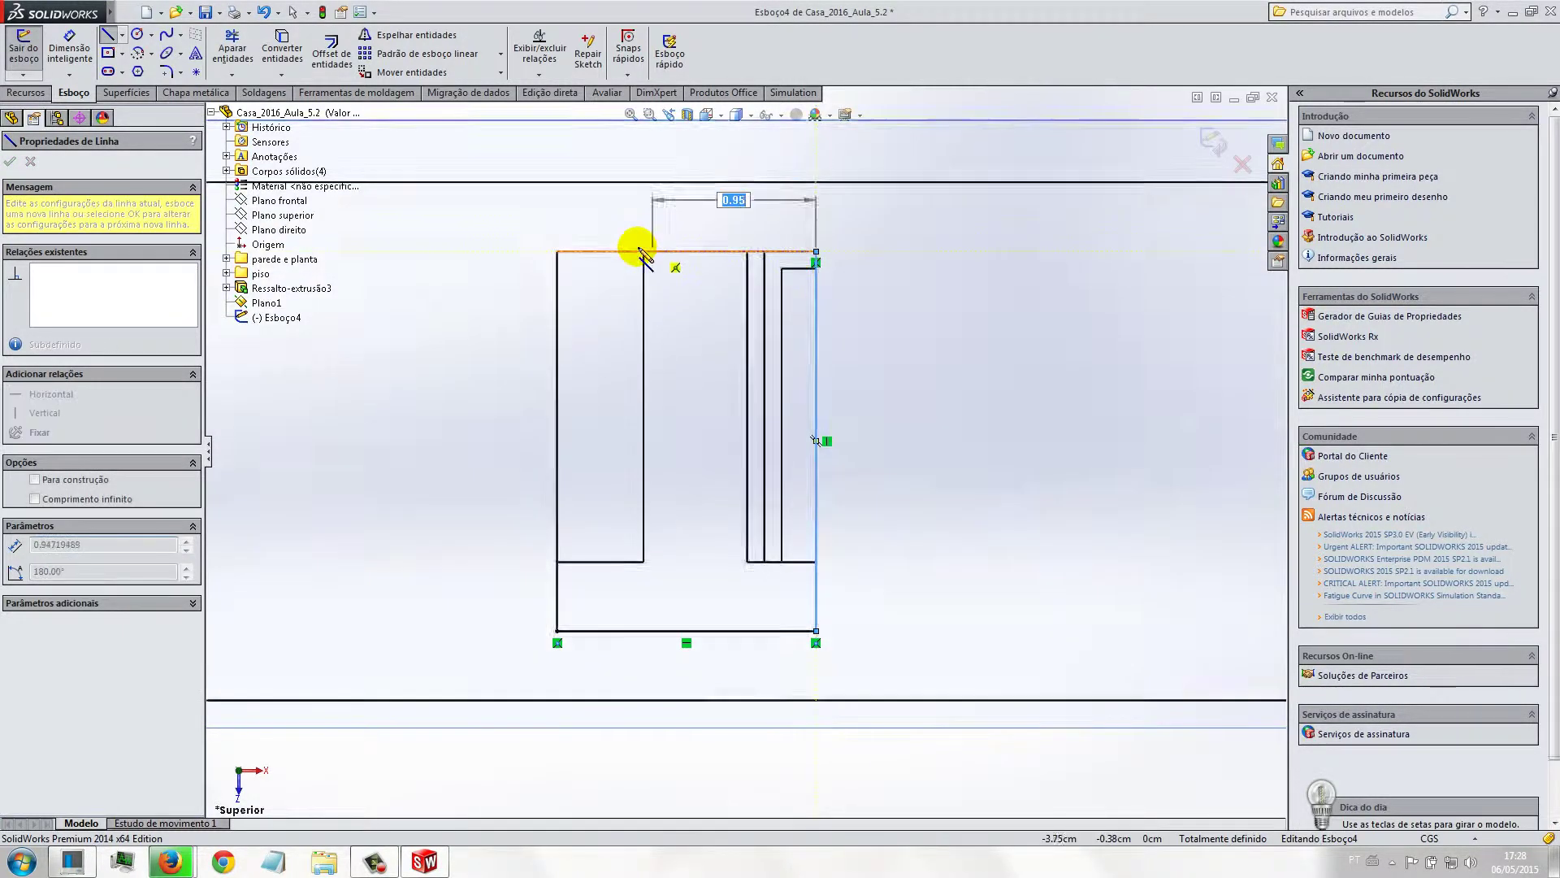
pyautogui.click(556, 252)
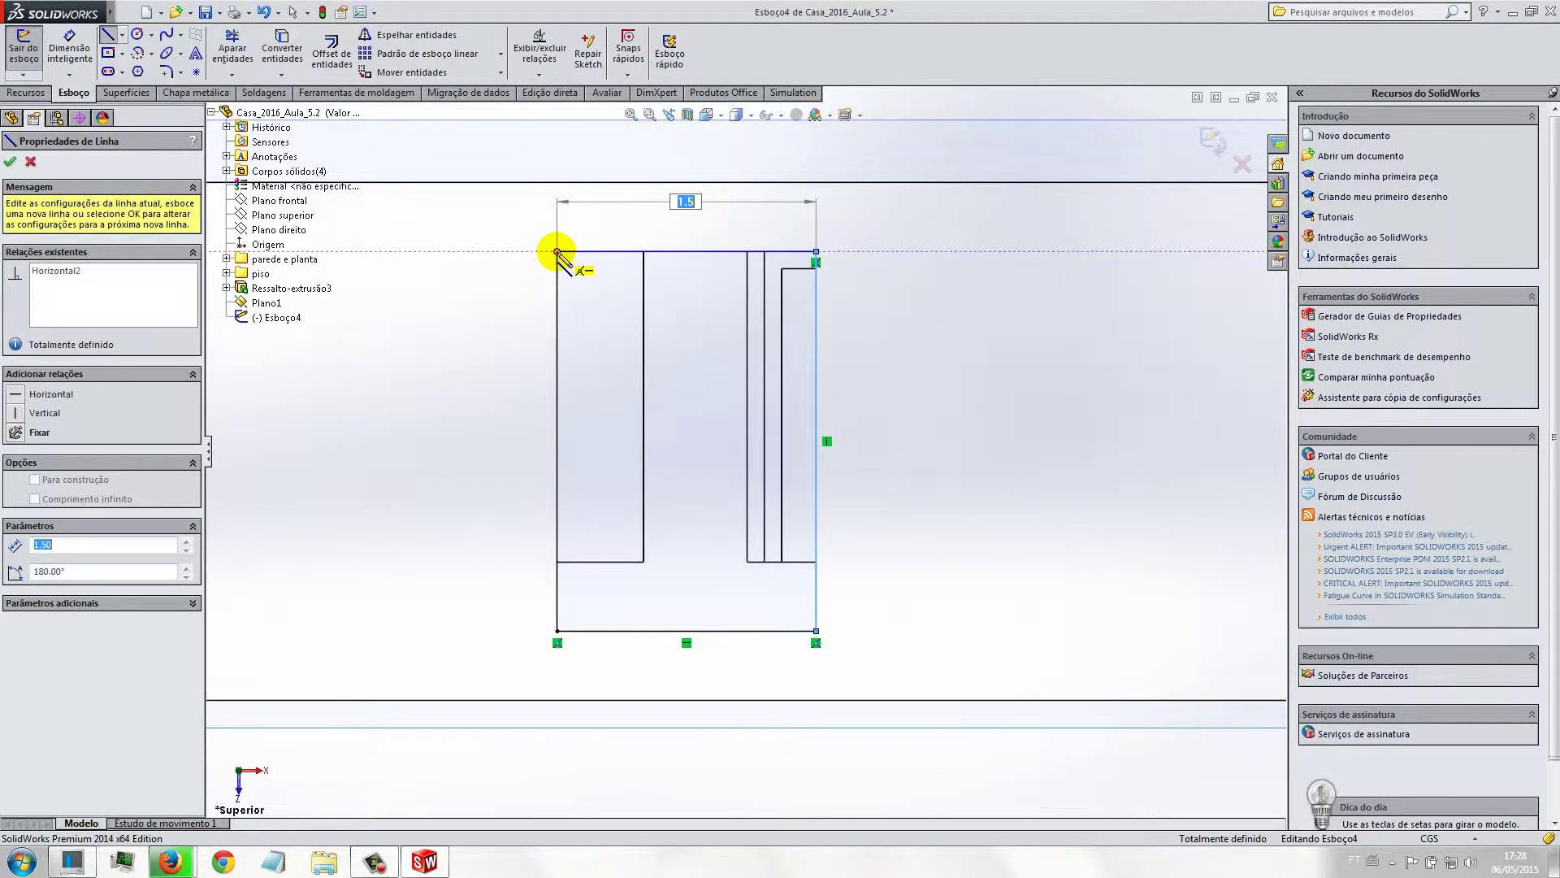
pyautogui.click(558, 631)
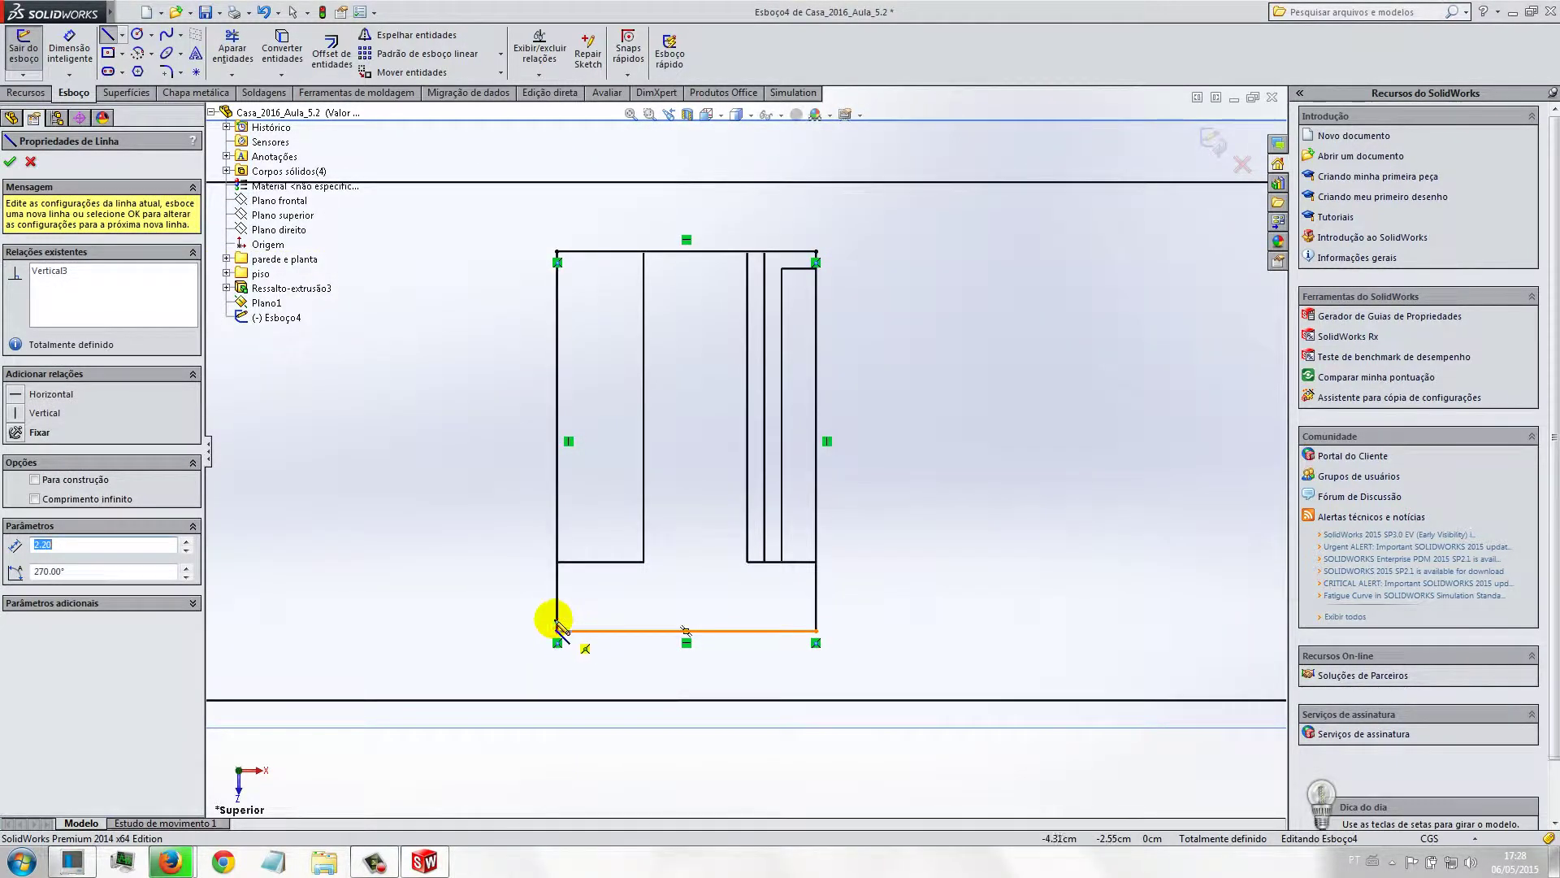
pyautogui.press('Escape')
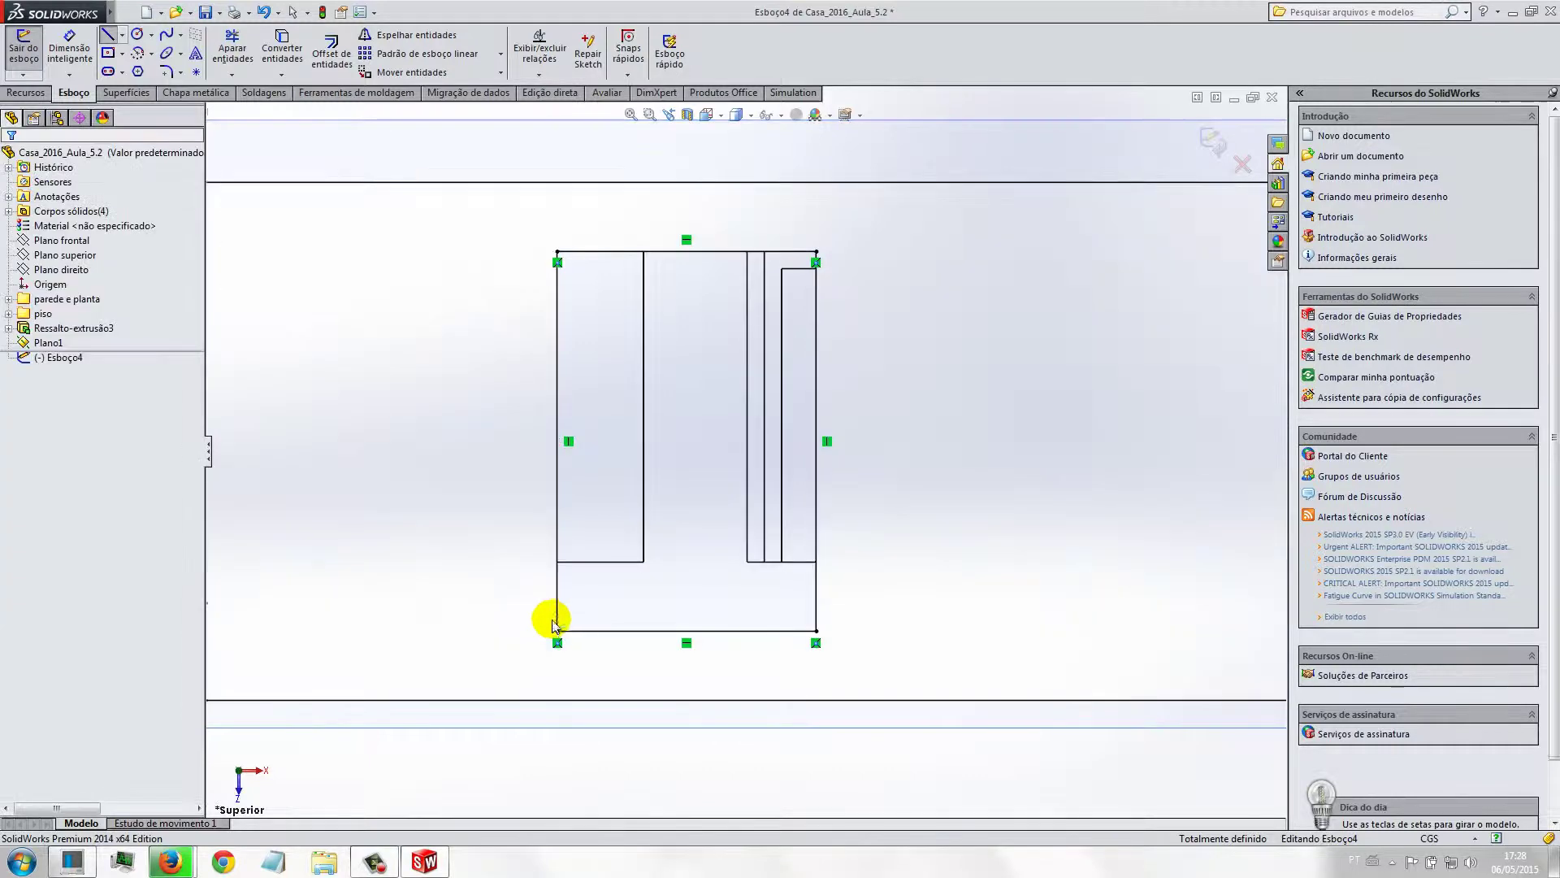
# Step: Offset the rectangle chain inward with Inverter checked to form a thin frame outline
pyautogui.click(319, 67)
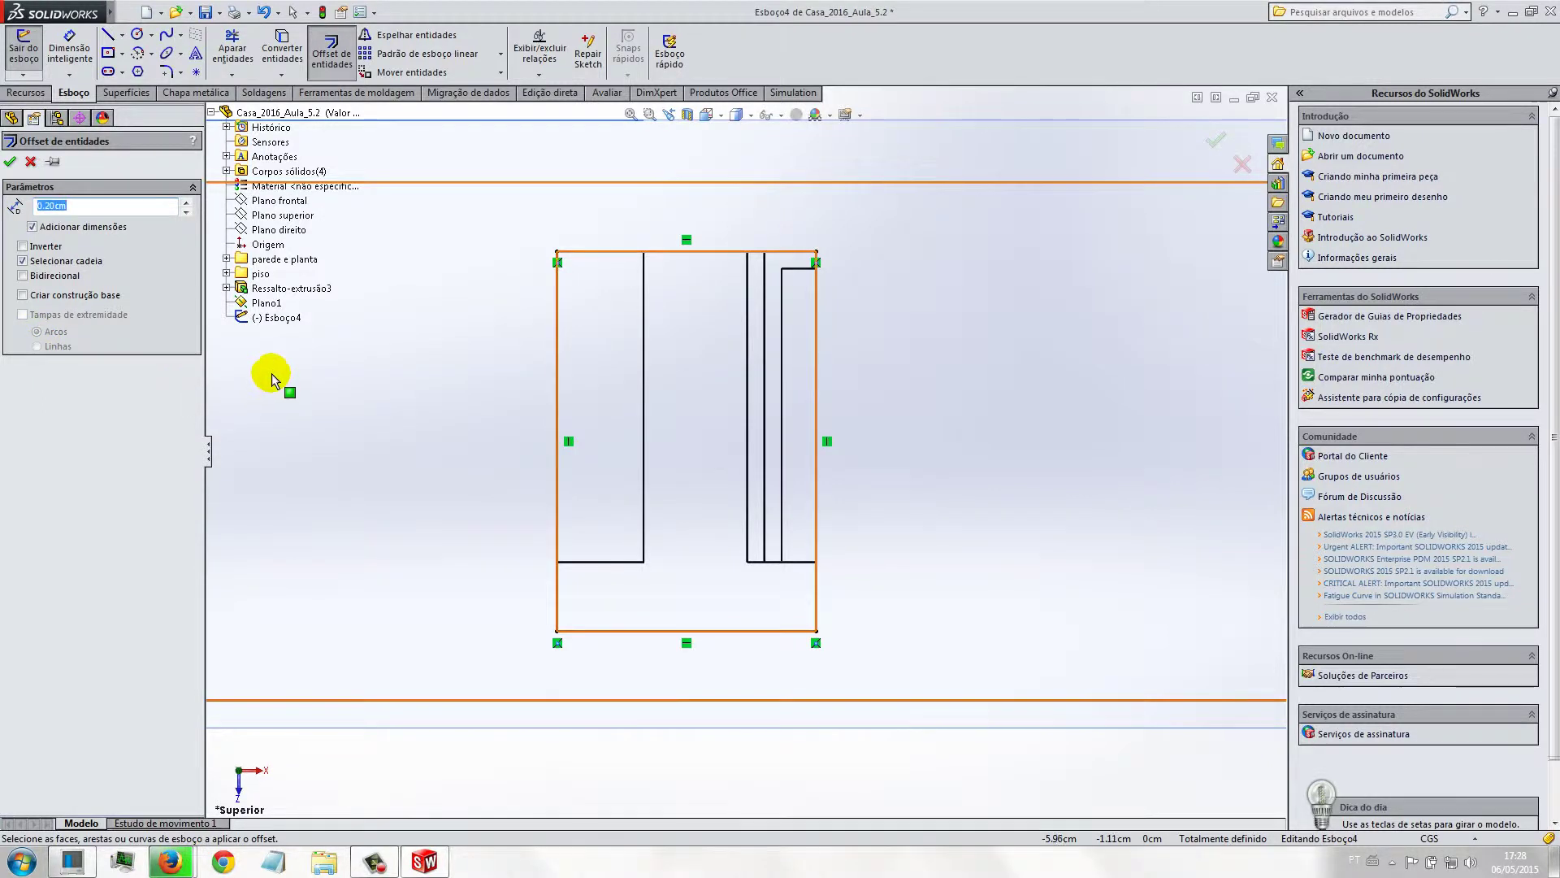
pyautogui.click(626, 629)
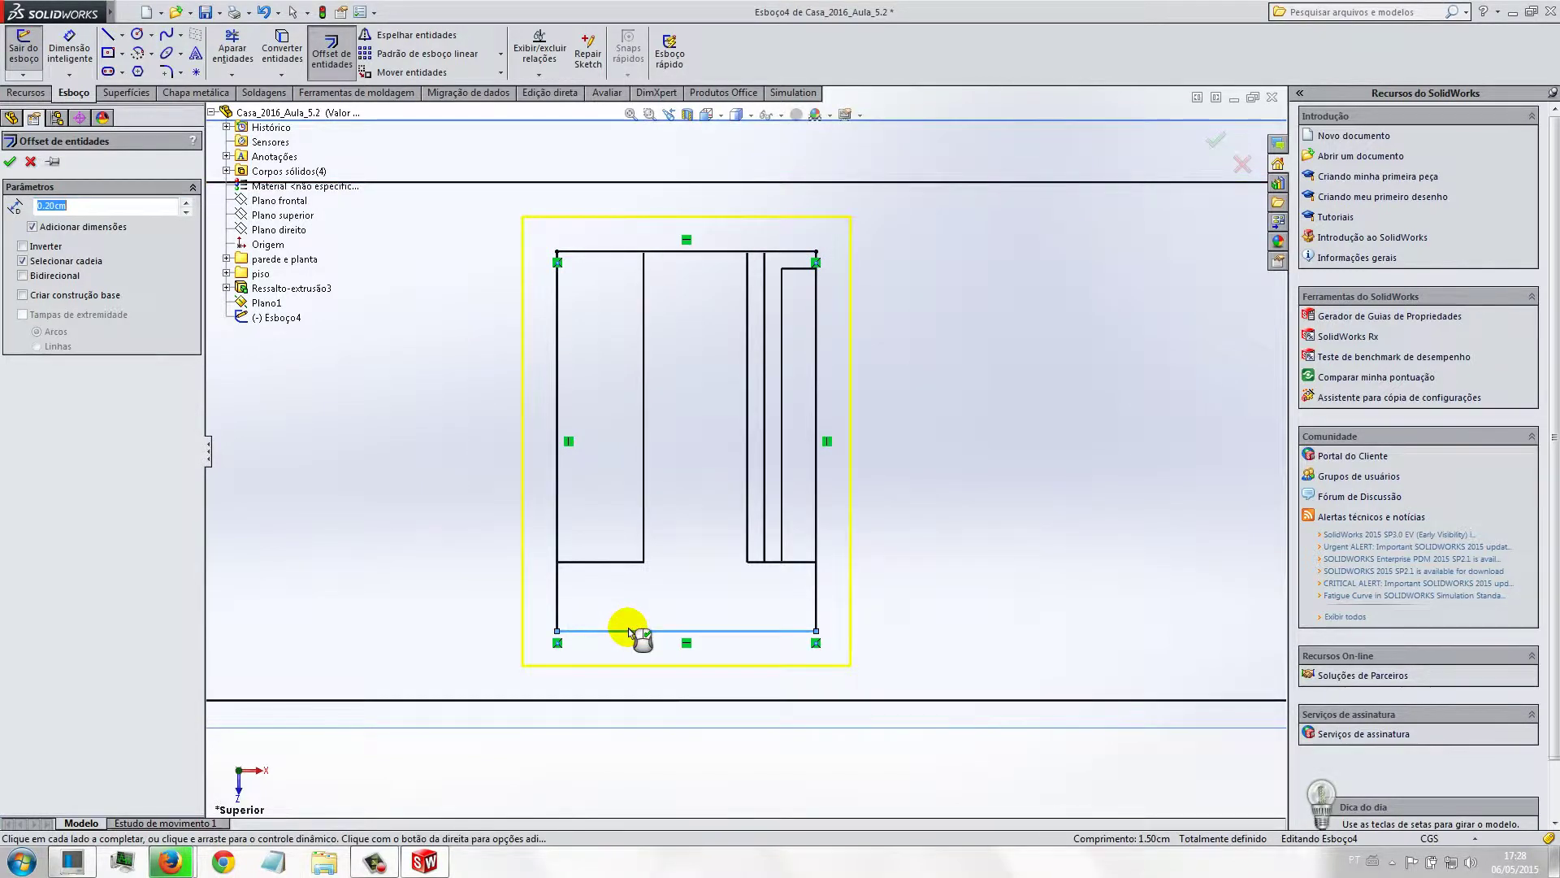
pyautogui.click(589, 553)
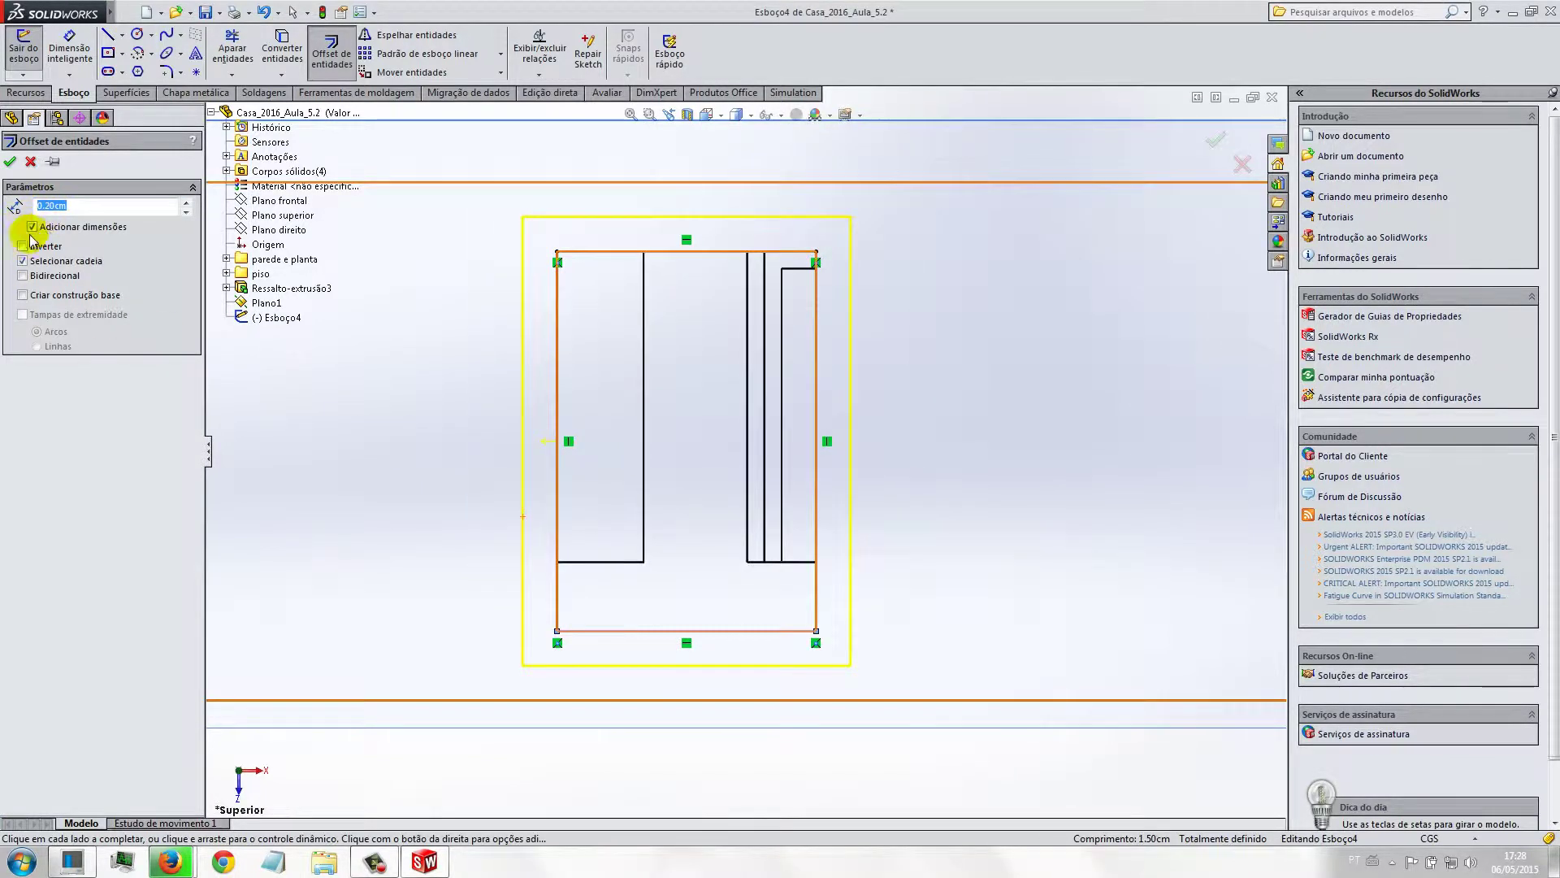
pyautogui.click(22, 246)
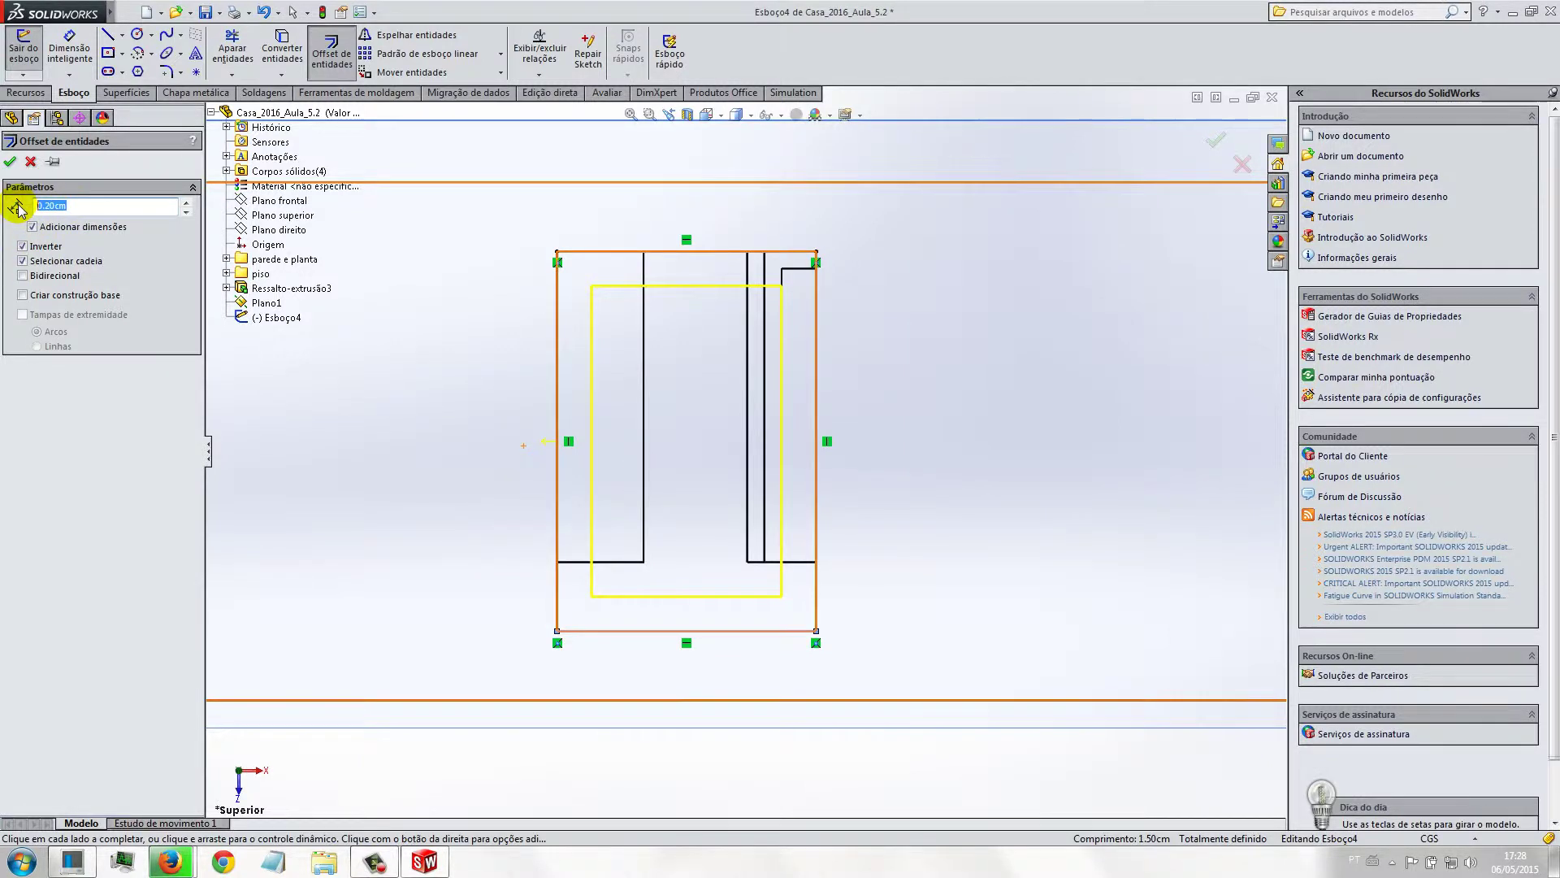
pyautogui.write('0.8')
pyautogui.press('Return')
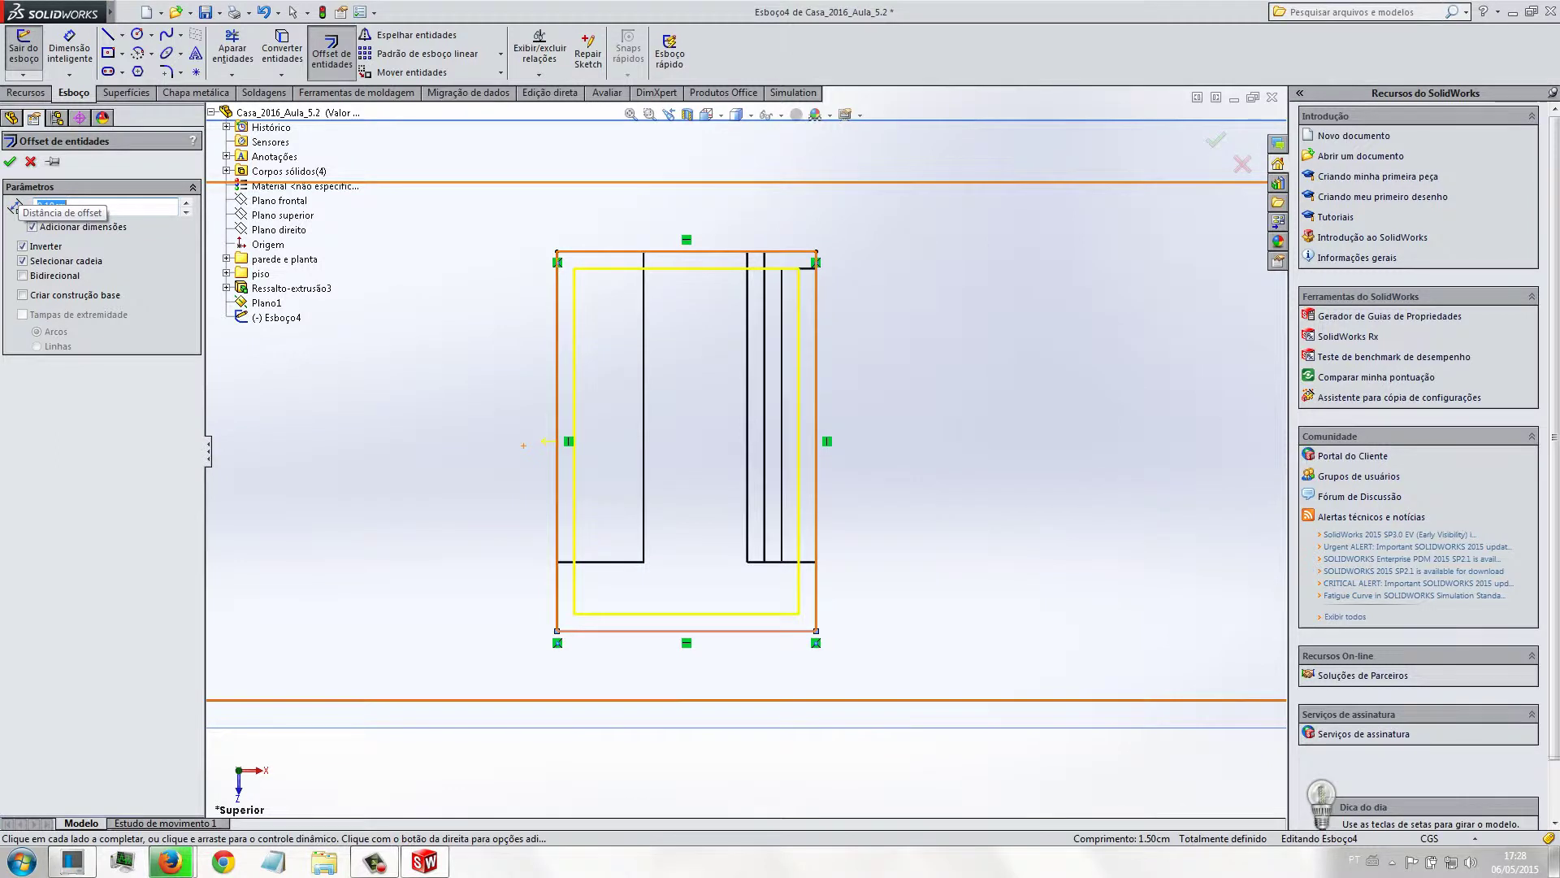
pyautogui.click(10, 161)
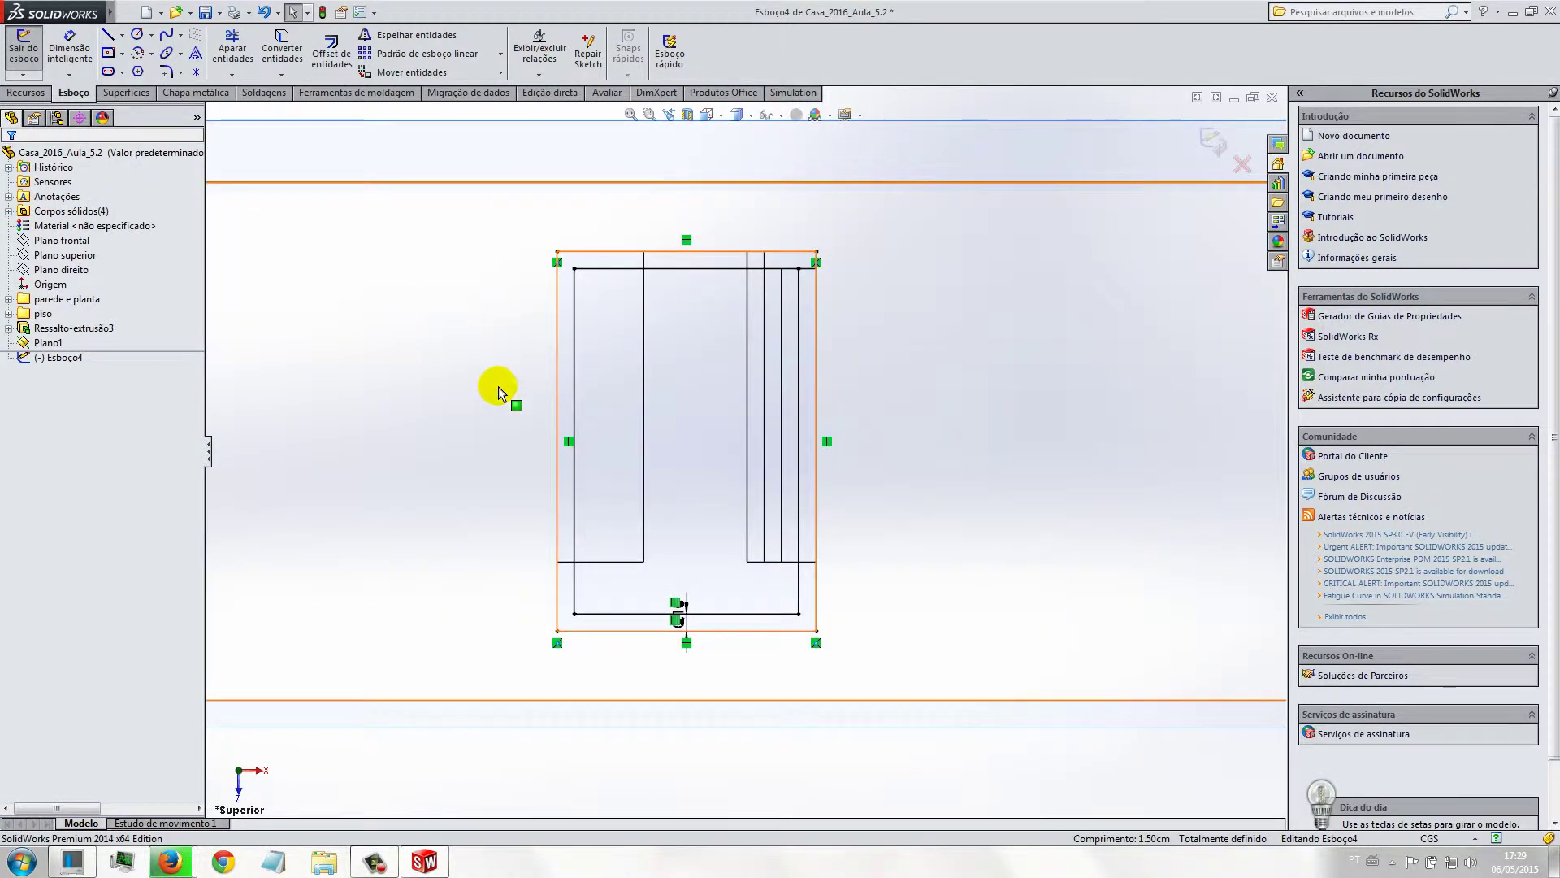
# Step: Zoom to fit and select Esboço4 and the parede e planta folder in the tree
pyautogui.press('f')
pyautogui.click(63, 358)
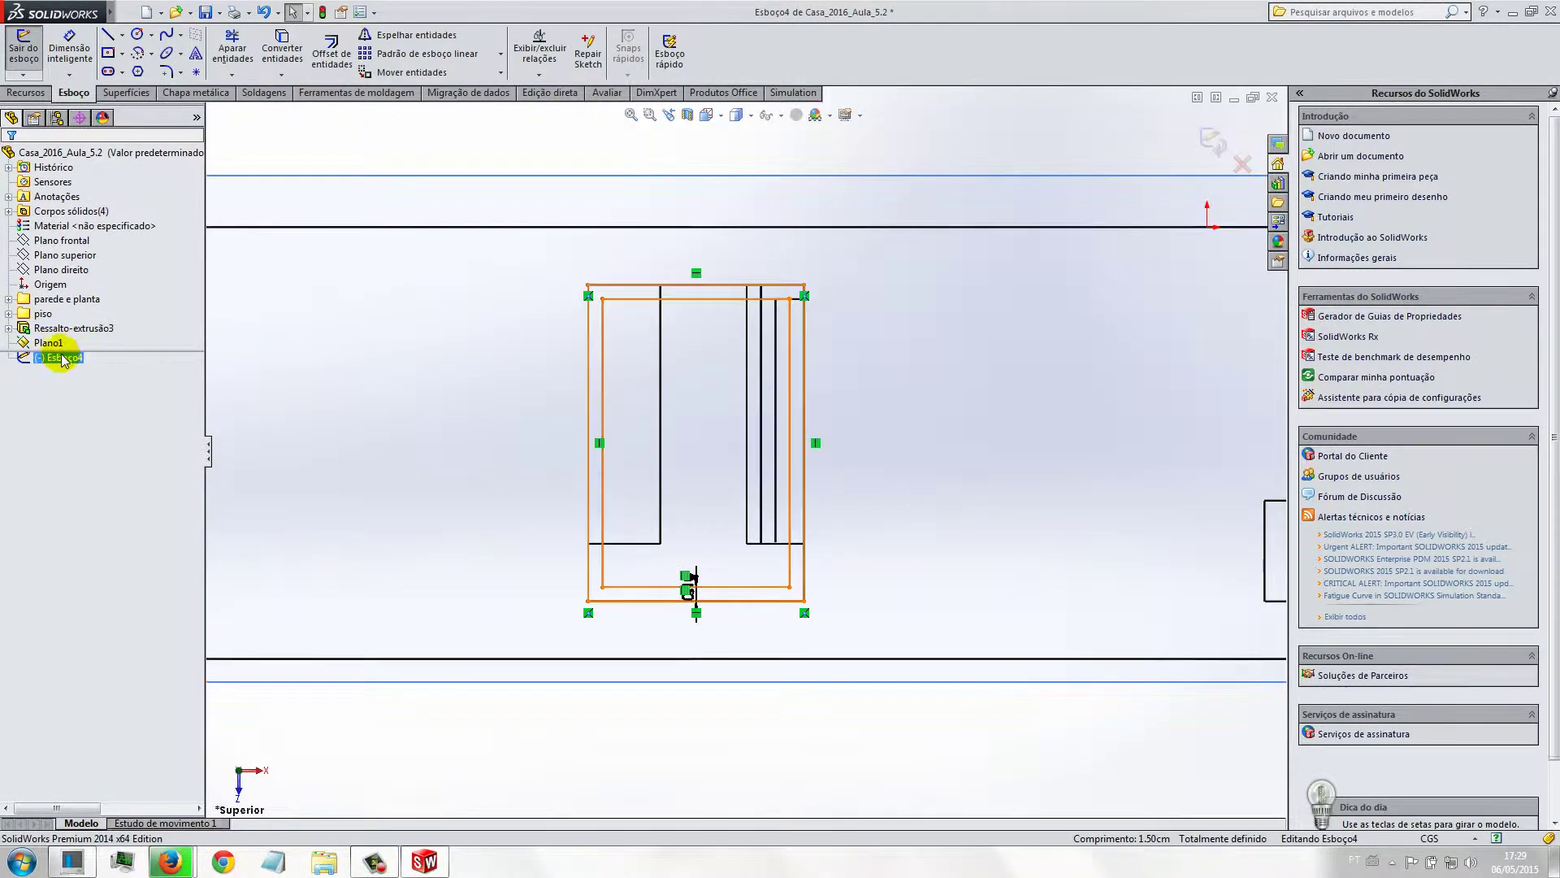
pyautogui.rightClick(62, 360)
pyautogui.click(24, 370)
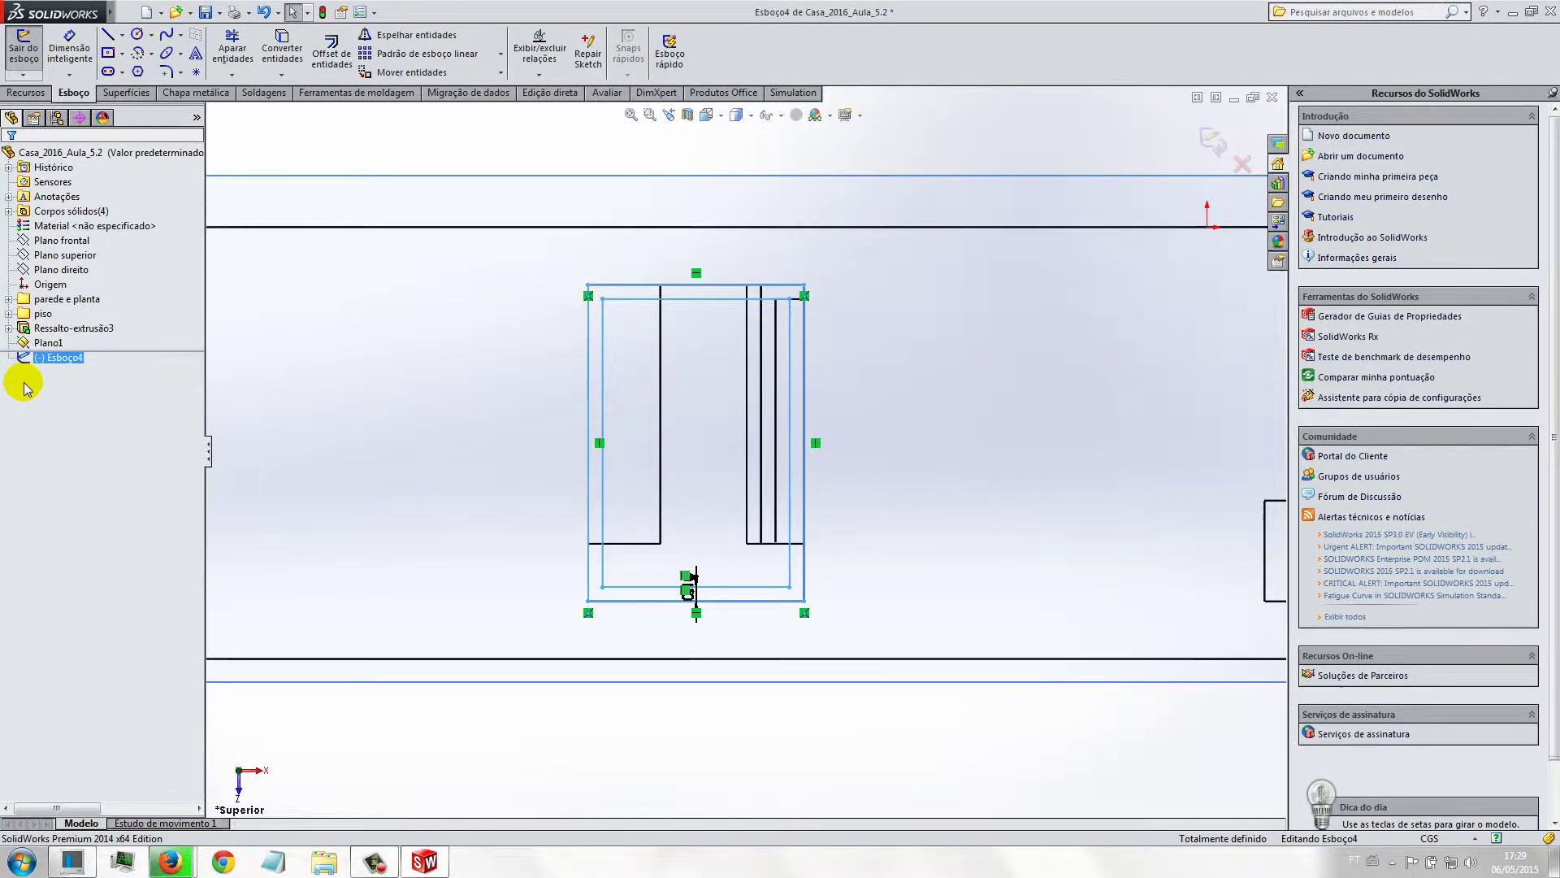
pyautogui.rightClick(50, 351)
pyautogui.click(65, 299)
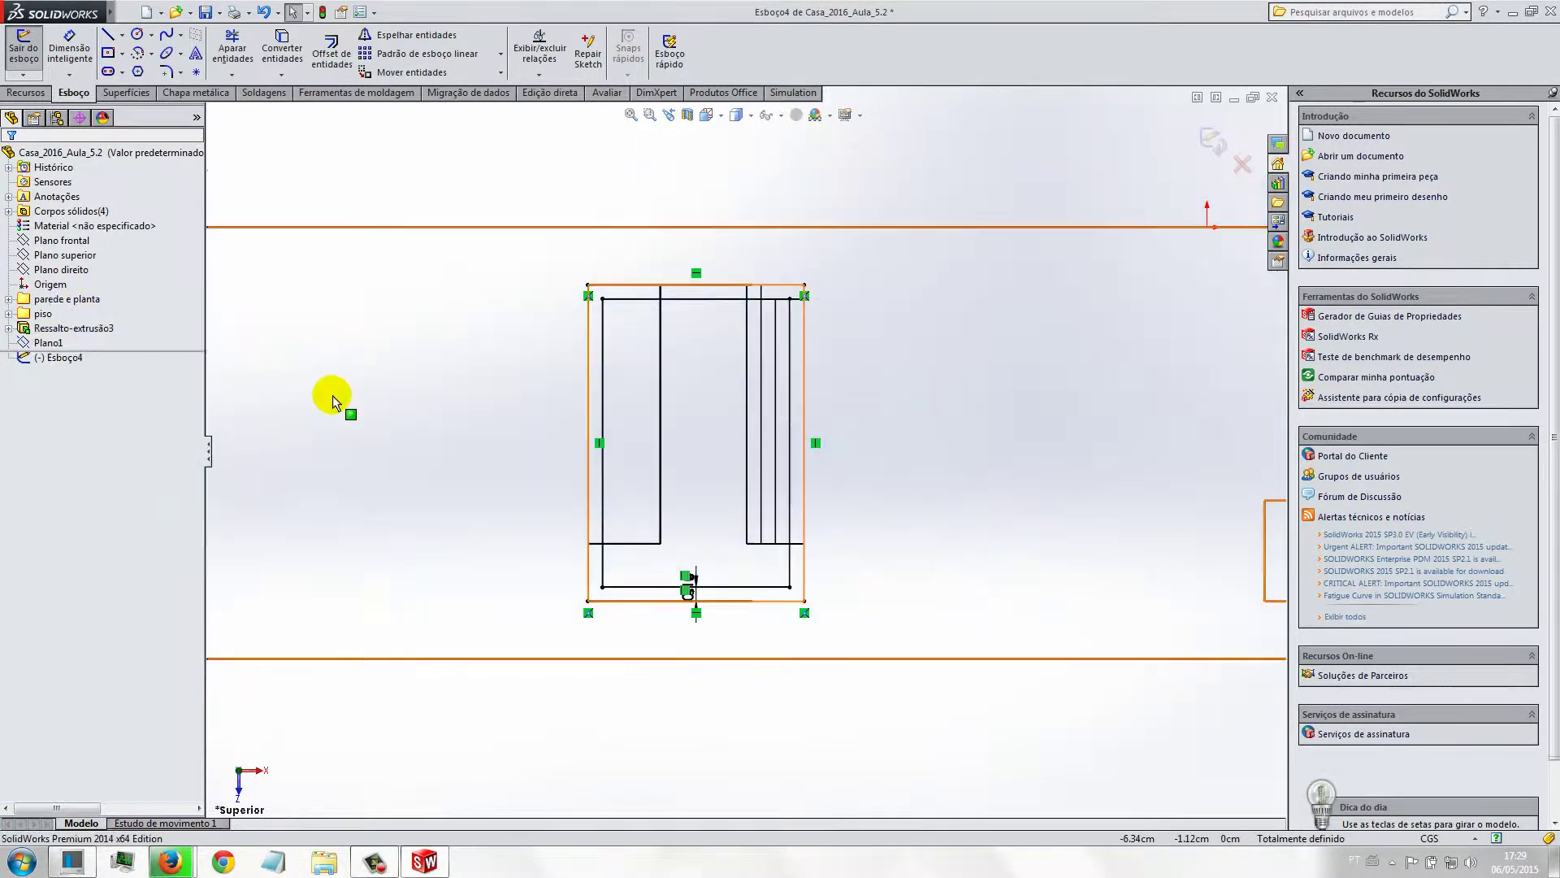
# Step: Orbit and fit the view to see the frame sketch on the whole house
pyautogui.moveTo(426, 424)
pyautogui.mouseDown(button='middle')
pyautogui.moveTo(457, 416)
pyautogui.moveTo(499, 446)
pyautogui.mouseUp(button='middle')
pyautogui.click(587, 364)
pyautogui.moveTo(586, 363)
pyautogui.mouseDown(button='middle')
pyautogui.moveTo(557, 309)
pyautogui.moveTo(630, 490)
pyautogui.mouseUp(button='middle')
pyautogui.moveTo(620, 593)
pyautogui.mouseDown(button='middle')
pyautogui.moveTo(609, 377)
pyautogui.moveTo(664, 335)
pyautogui.mouseUp(button='middle')
pyautogui.moveTo(673, 630)
pyautogui.mouseDown(button='middle')
pyautogui.moveTo(648, 338)
pyautogui.moveTo(558, 313)
pyautogui.moveTo(547, 352)
pyautogui.mouseUp(button='middle')
pyautogui.click(631, 115)
pyautogui.moveTo(630, 150)
pyautogui.mouseDown(button='middle')
pyautogui.moveTo(686, 498)
pyautogui.moveTo(735, 485)
pyautogui.moveTo(601, 479)
pyautogui.moveTo(673, 523)
pyautogui.mouseUp(button='middle')
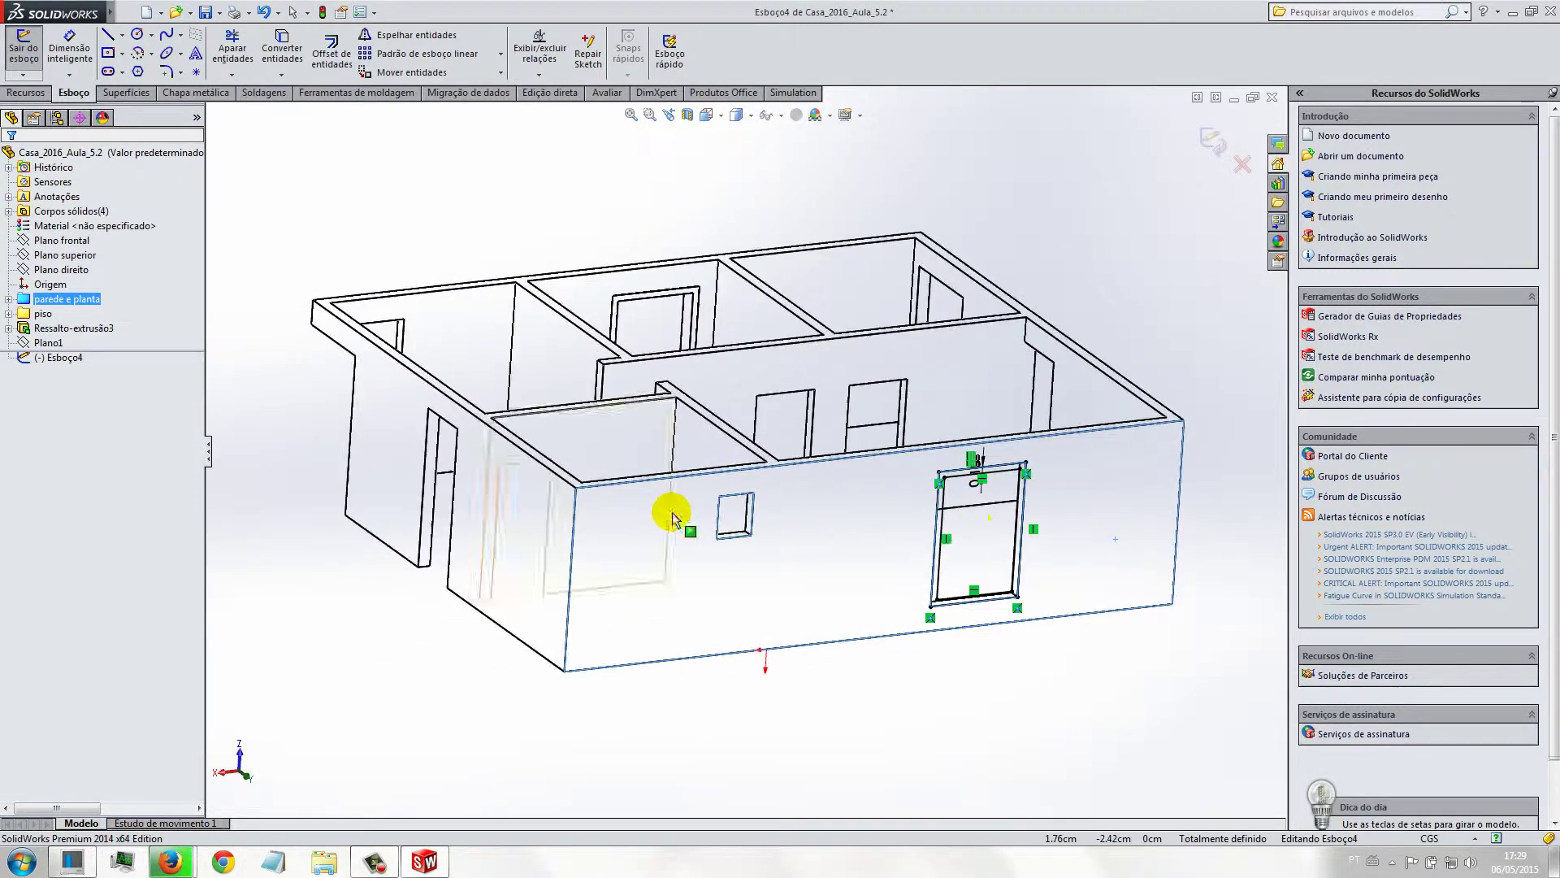
# Step: Zoom and orbit to view the window frame sketch on the front wall at an angle
pyautogui.scroll(-3, 1085, 542)
pyautogui.scroll(-2, 1073, 549)
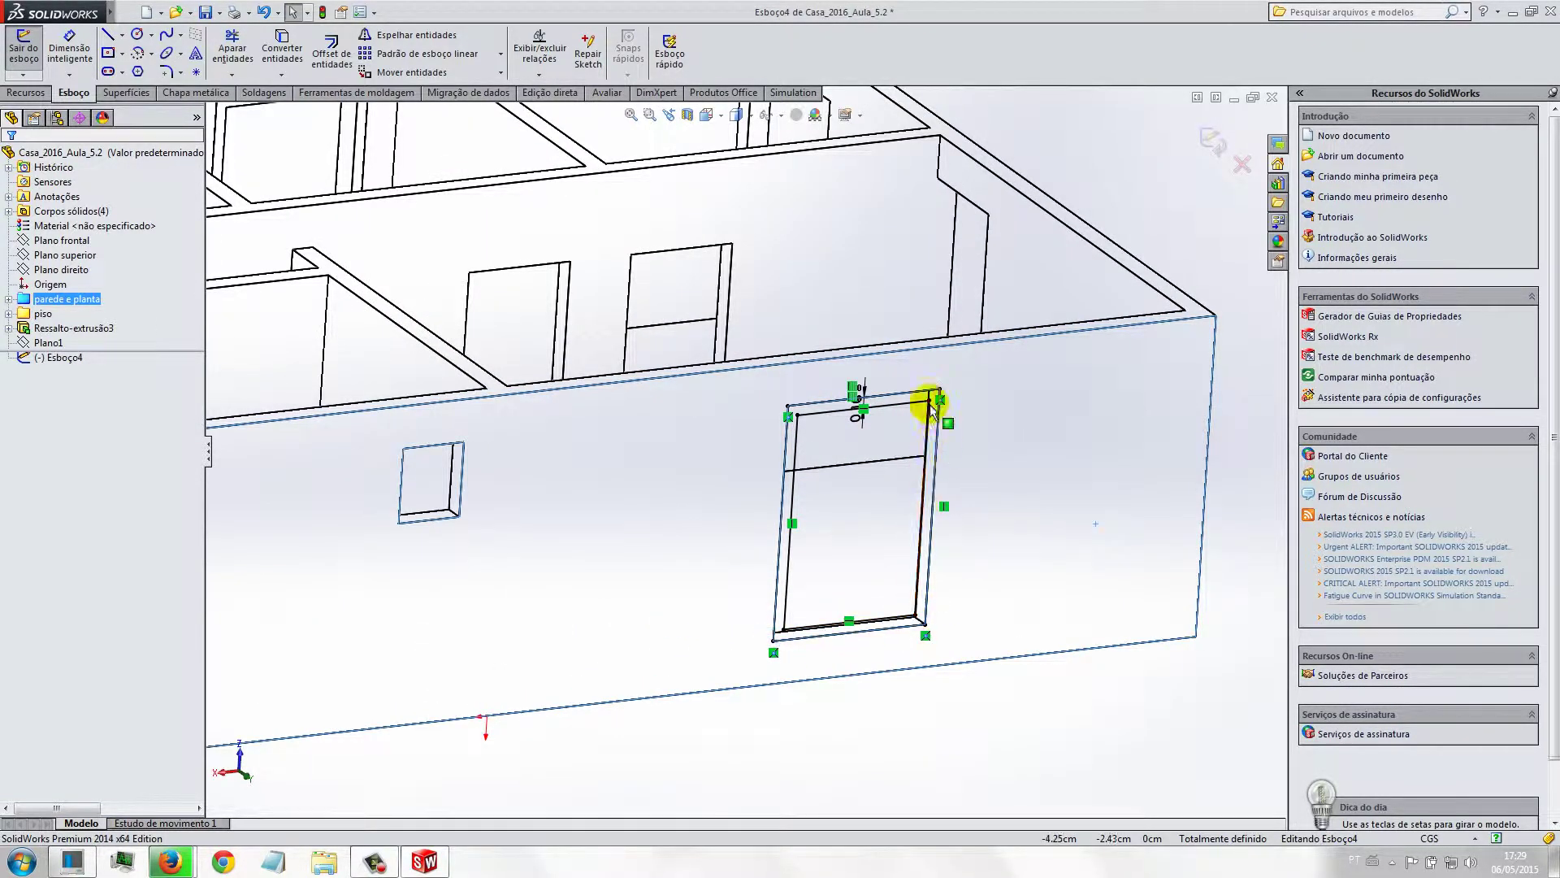
pyautogui.scroll(-1, 934, 400)
pyautogui.scroll(-3, 902, 402)
pyautogui.scroll(-2, 878, 411)
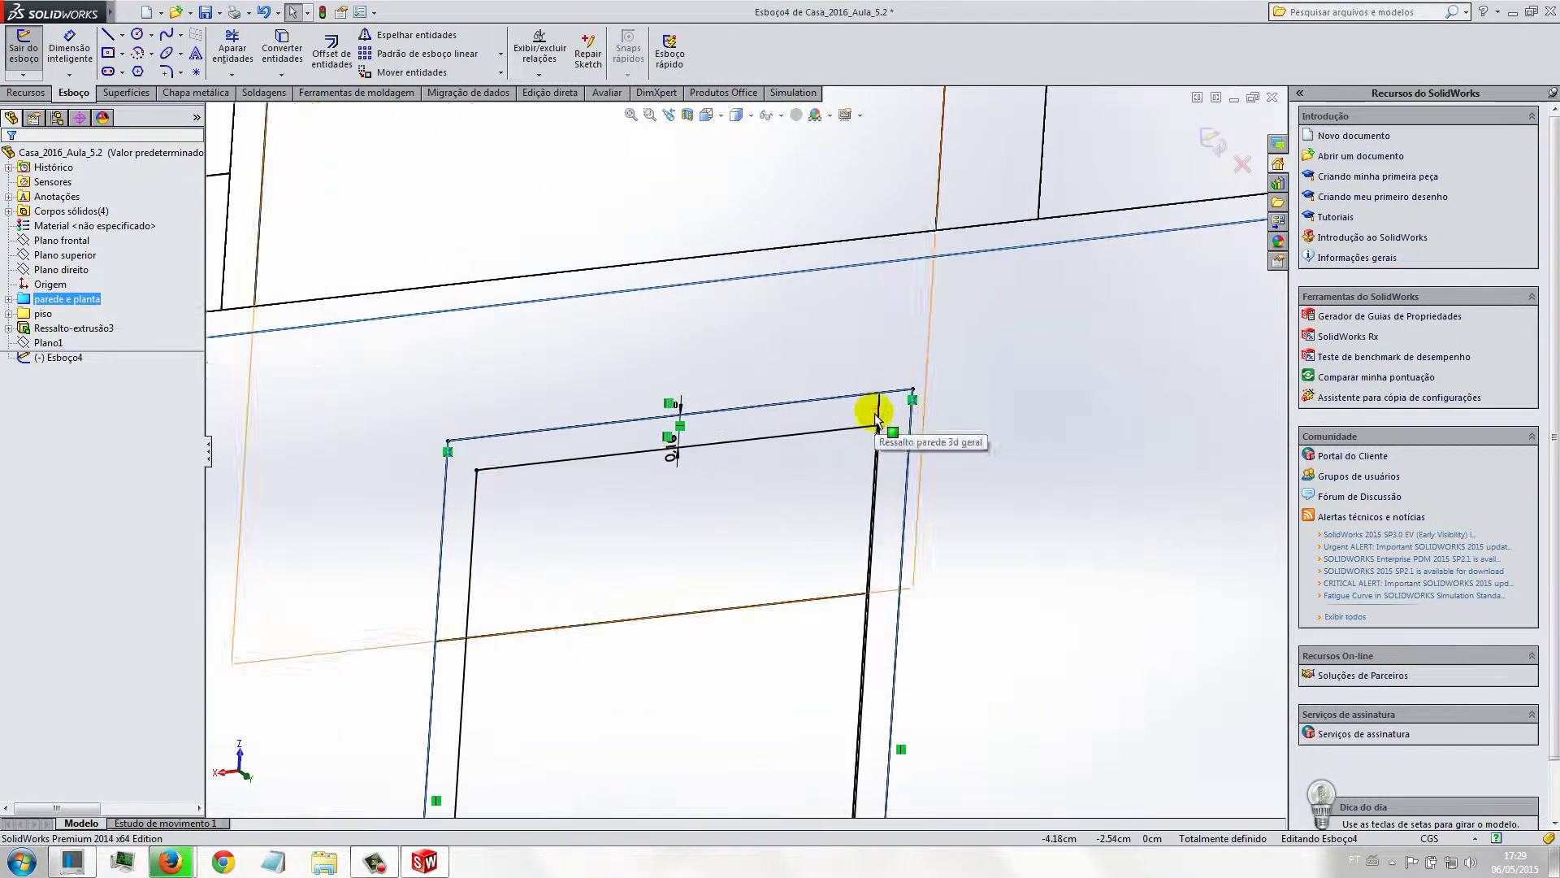
pyautogui.moveTo(875, 403)
pyautogui.mouseDown(button='middle')
pyautogui.moveTo(786, 515)
pyautogui.moveTo(752, 488)
pyautogui.moveTo(759, 470)
pyautogui.moveTo(782, 477)
pyautogui.mouseUp(button='middle')
pyautogui.scroll(-3, 788, 504)
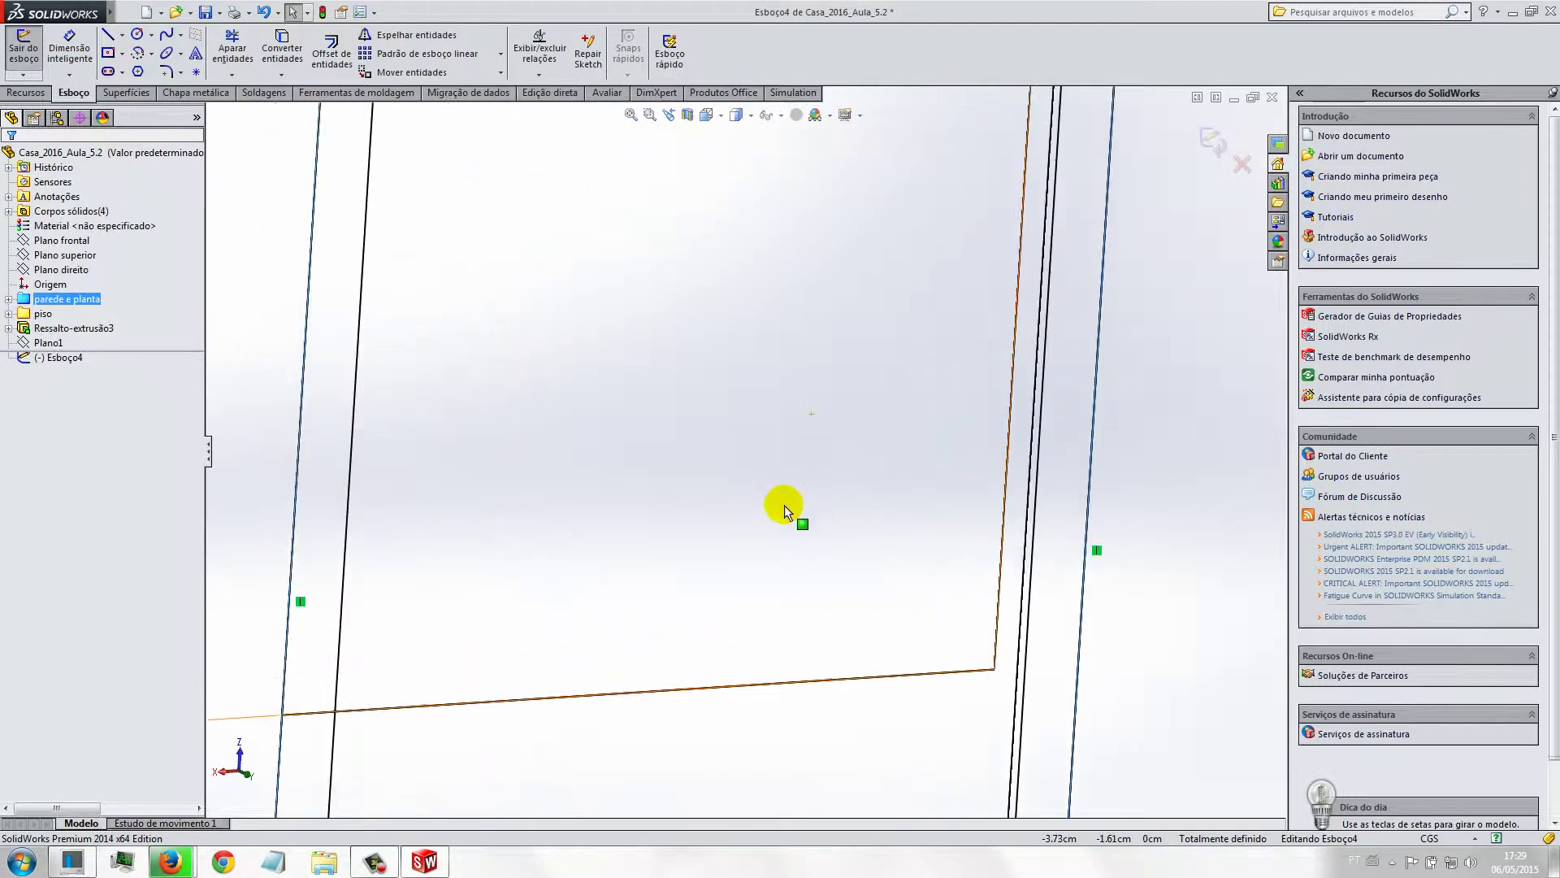
pyautogui.scroll(3, 783, 495)
pyautogui.scroll(1, 783, 498)
pyautogui.scroll(2, 782, 503)
pyautogui.scroll(2, 782, 502)
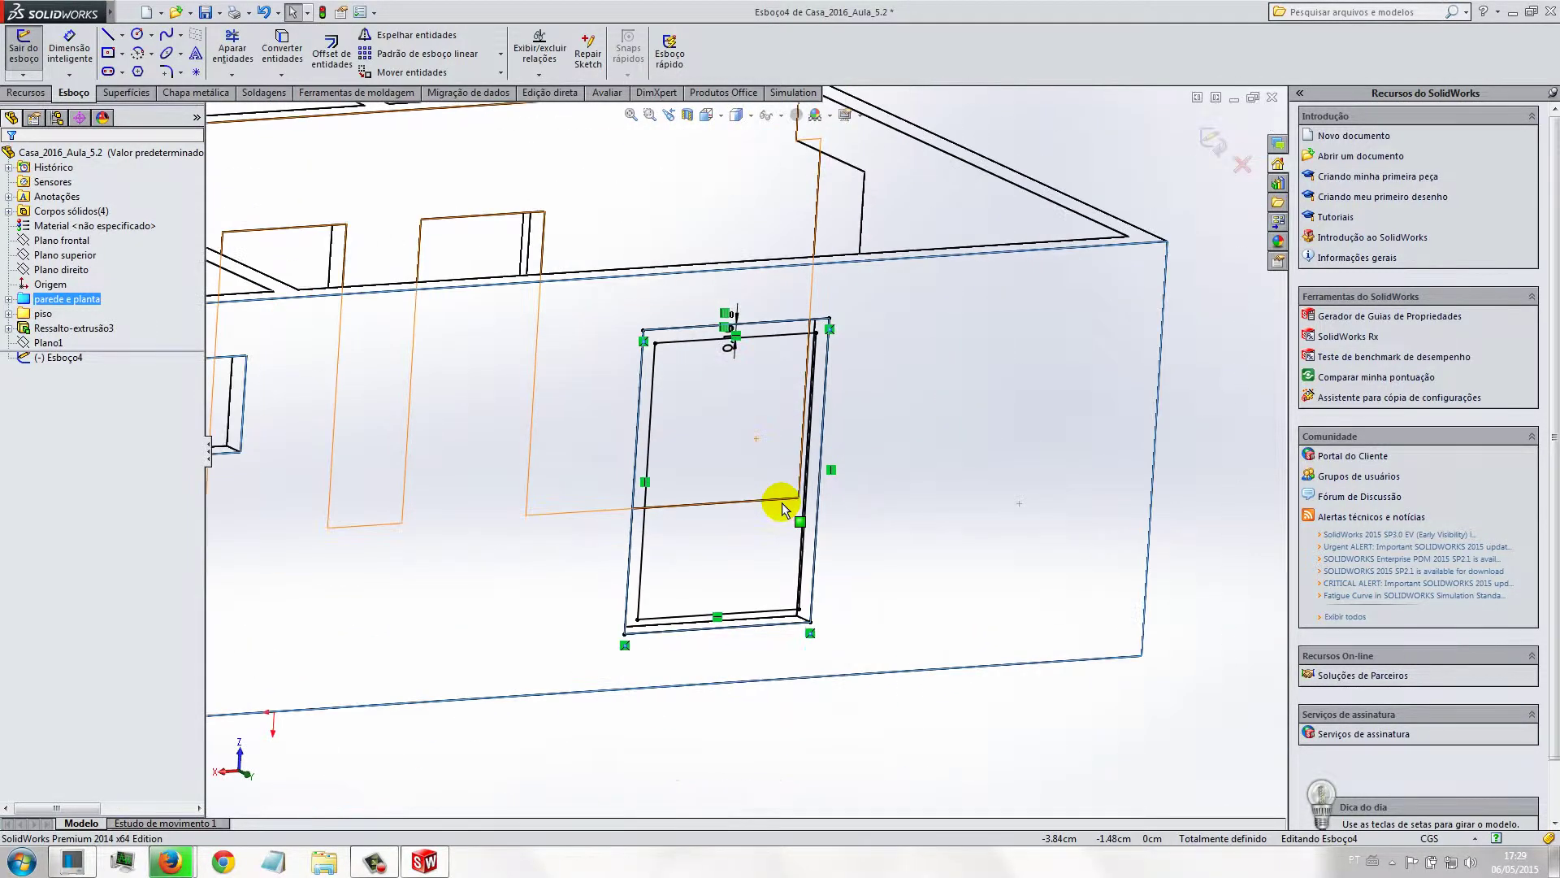
pyautogui.scroll(1, 759, 501)
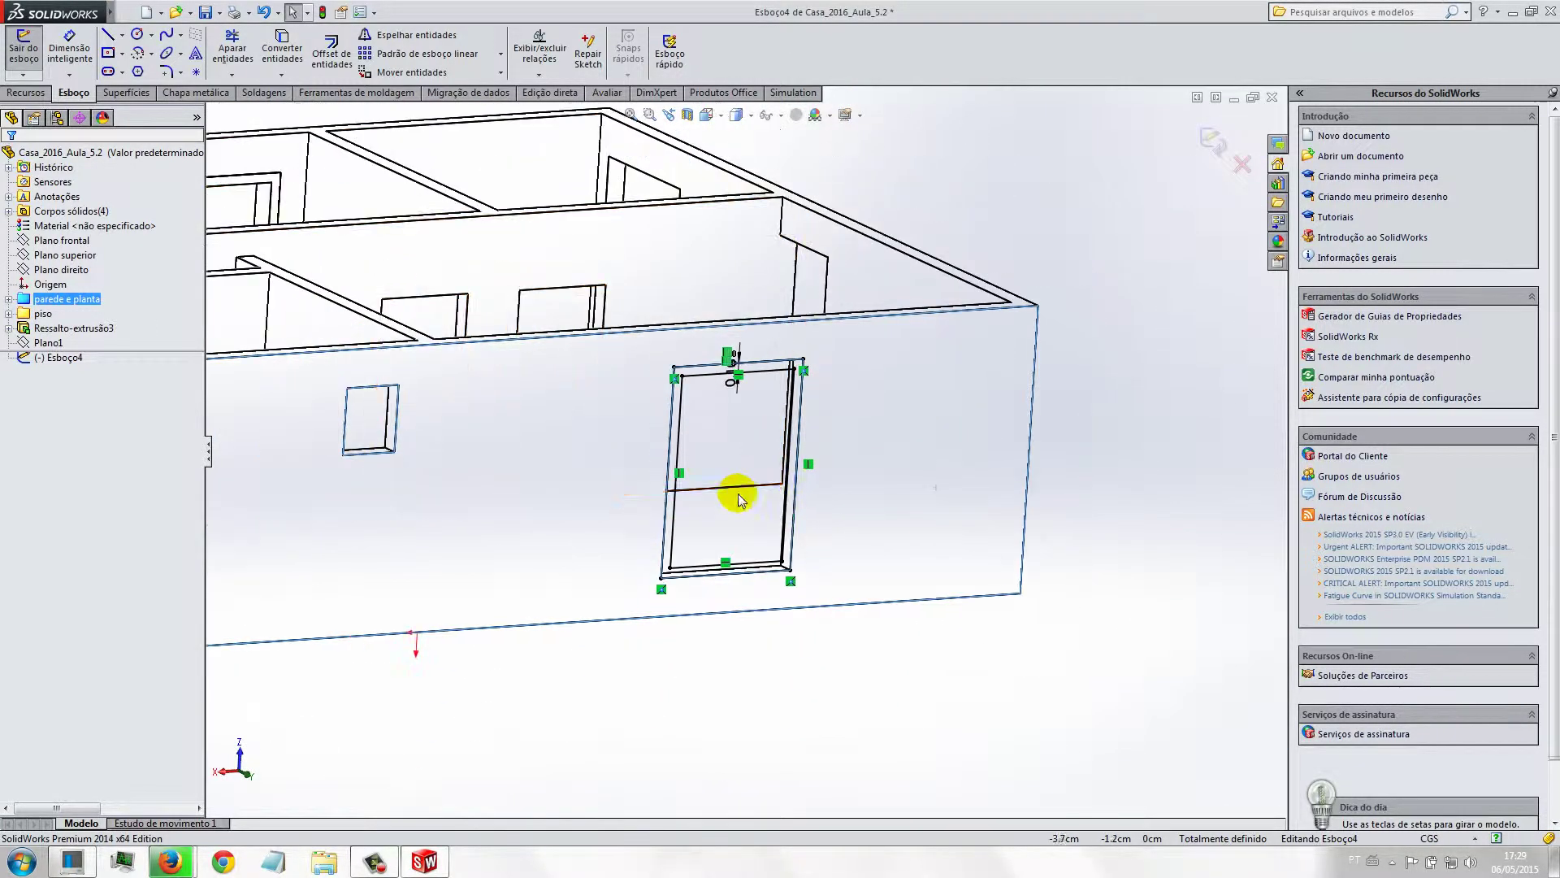
pyautogui.click(631, 116)
pyautogui.moveTo(845, 516)
pyautogui.mouseDown(button='middle')
pyautogui.moveTo(829, 522)
pyautogui.moveTo(842, 529)
pyautogui.moveTo(758, 490)
pyautogui.mouseUp(button='middle')
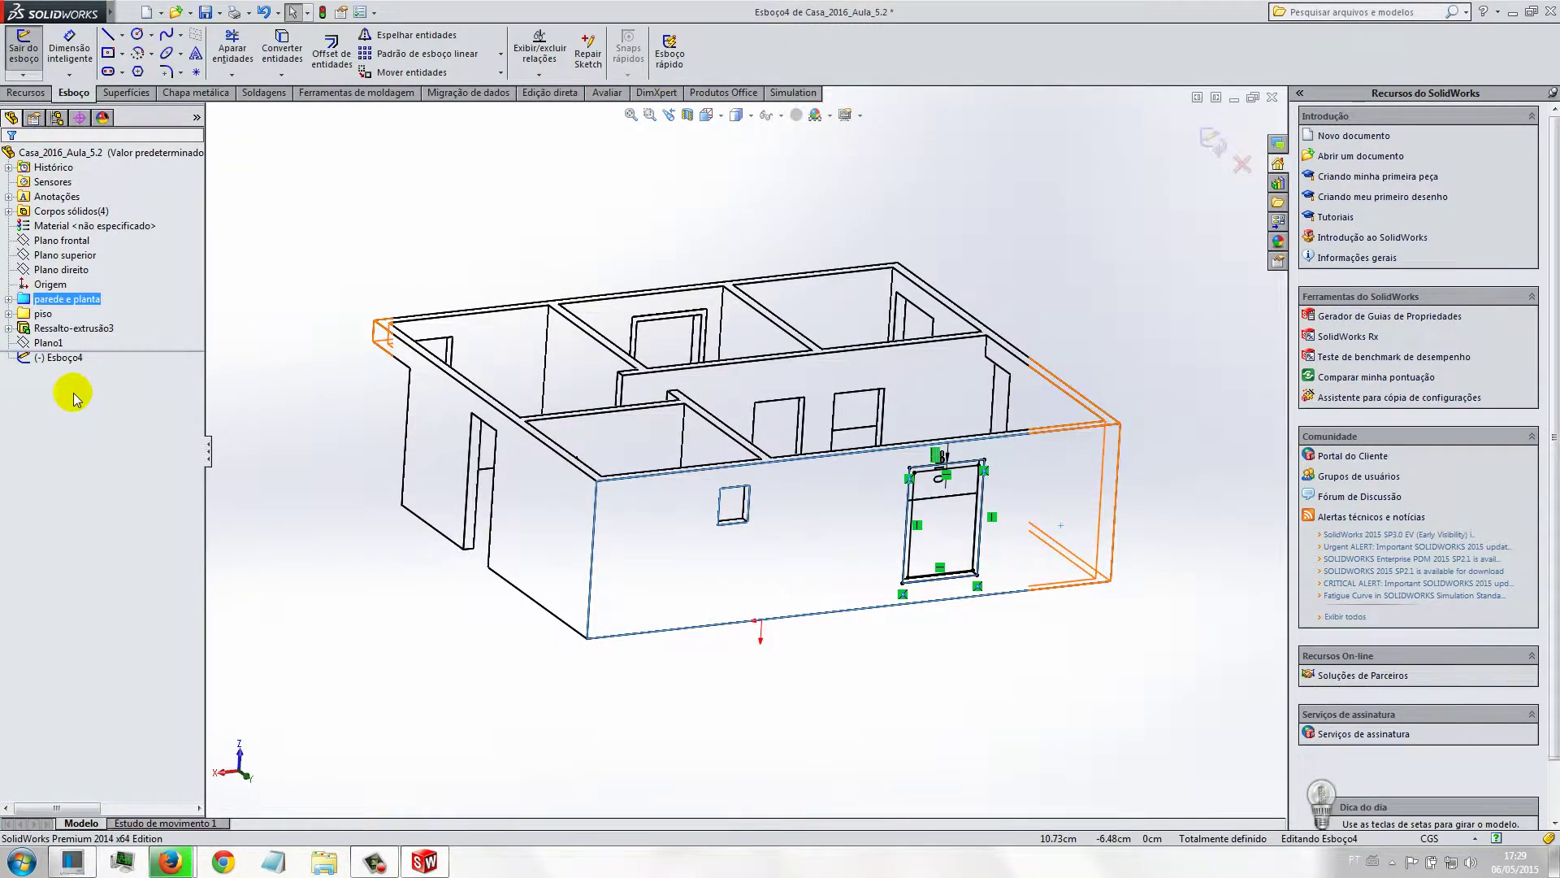
# Step: Hide the wall body of Ressalto parede 3d geral in the parede e planta folder
pyautogui.click(8, 300)
pyautogui.rightClick(82, 314)
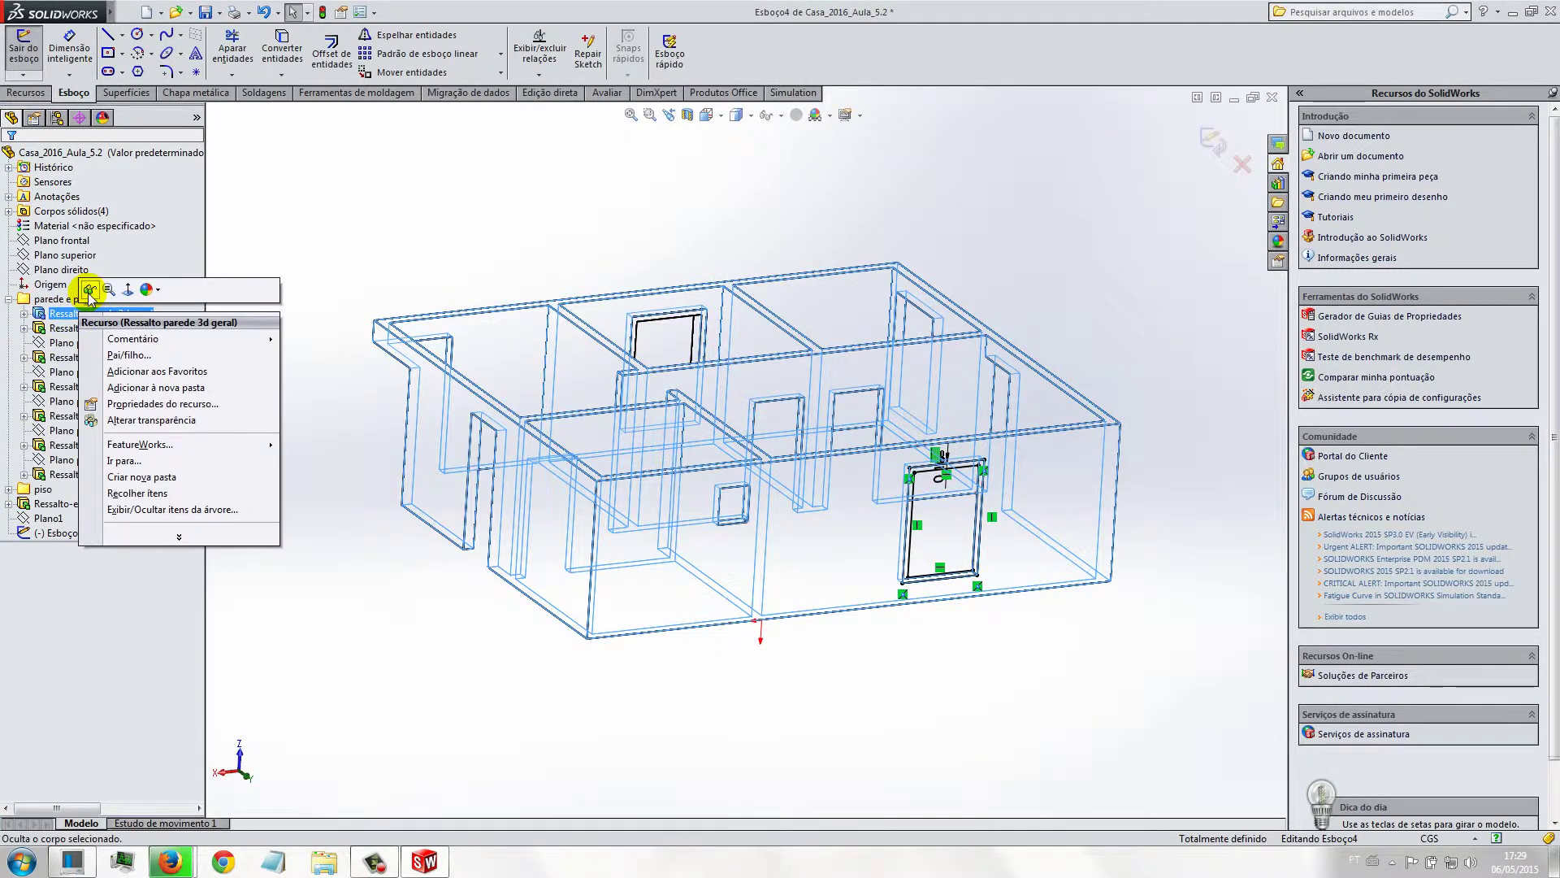
pyautogui.click(89, 291)
pyautogui.click(8, 299)
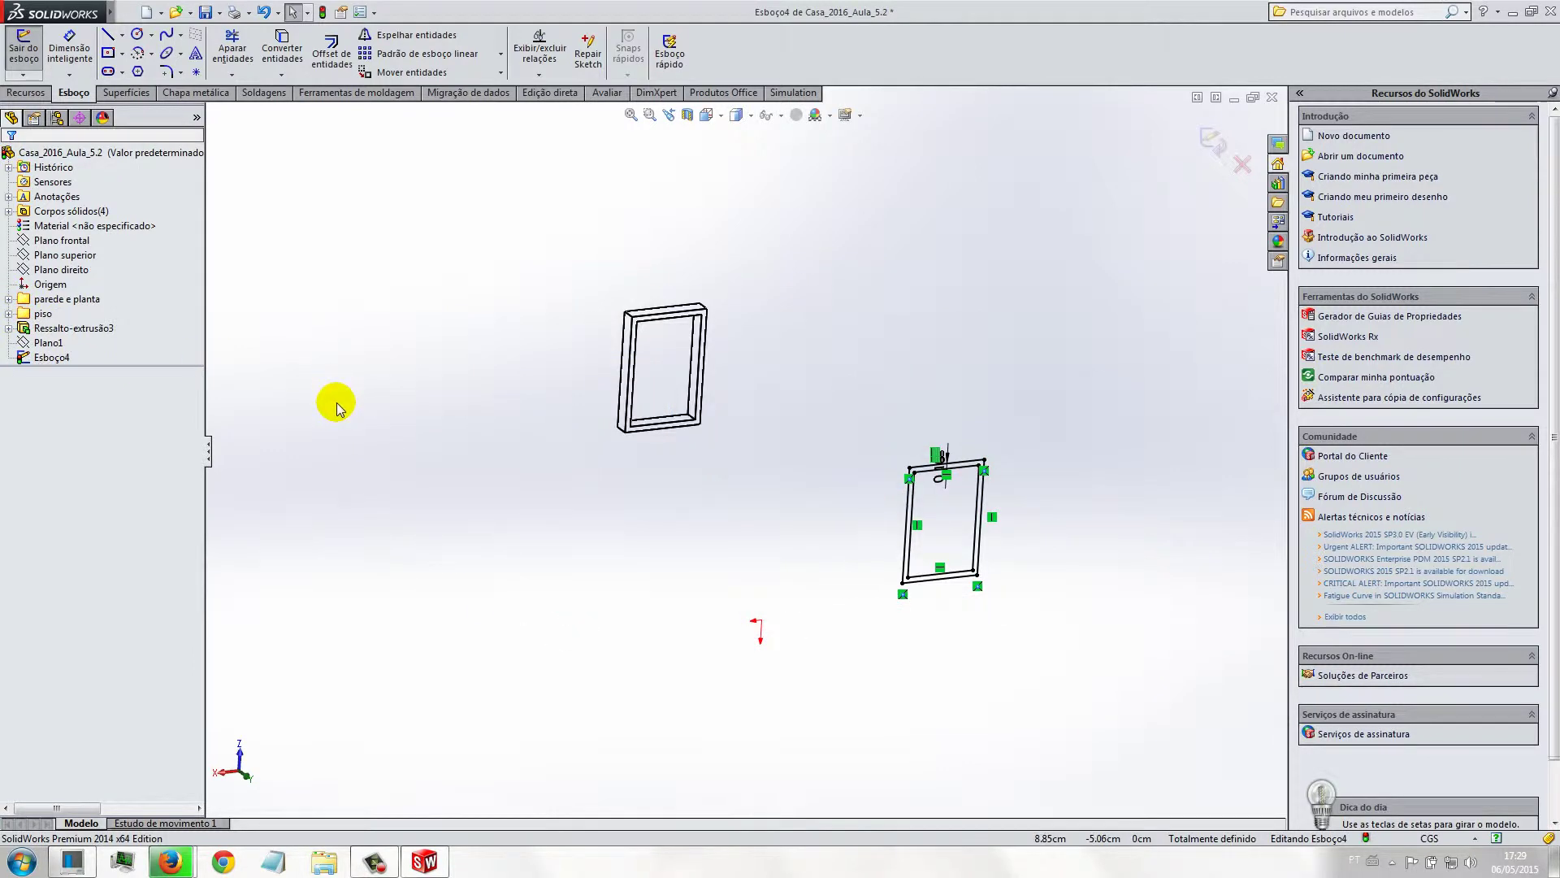
# Step: Select Ressalto-extrusão3 to locate the existing window frame, then clear the selection
pyautogui.click(76, 329)
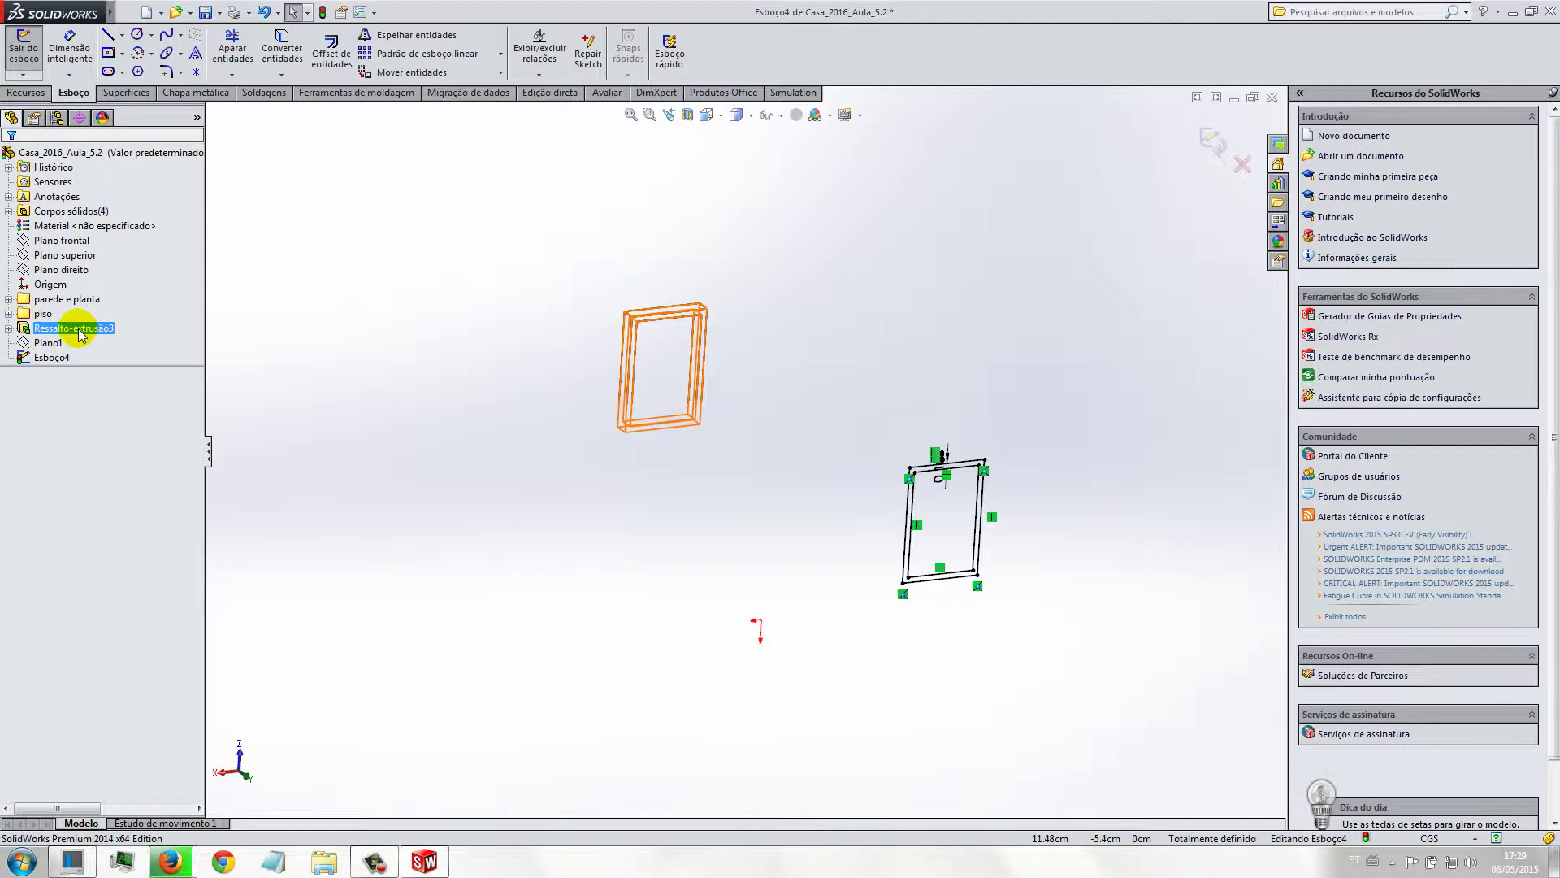
pyautogui.click(465, 375)
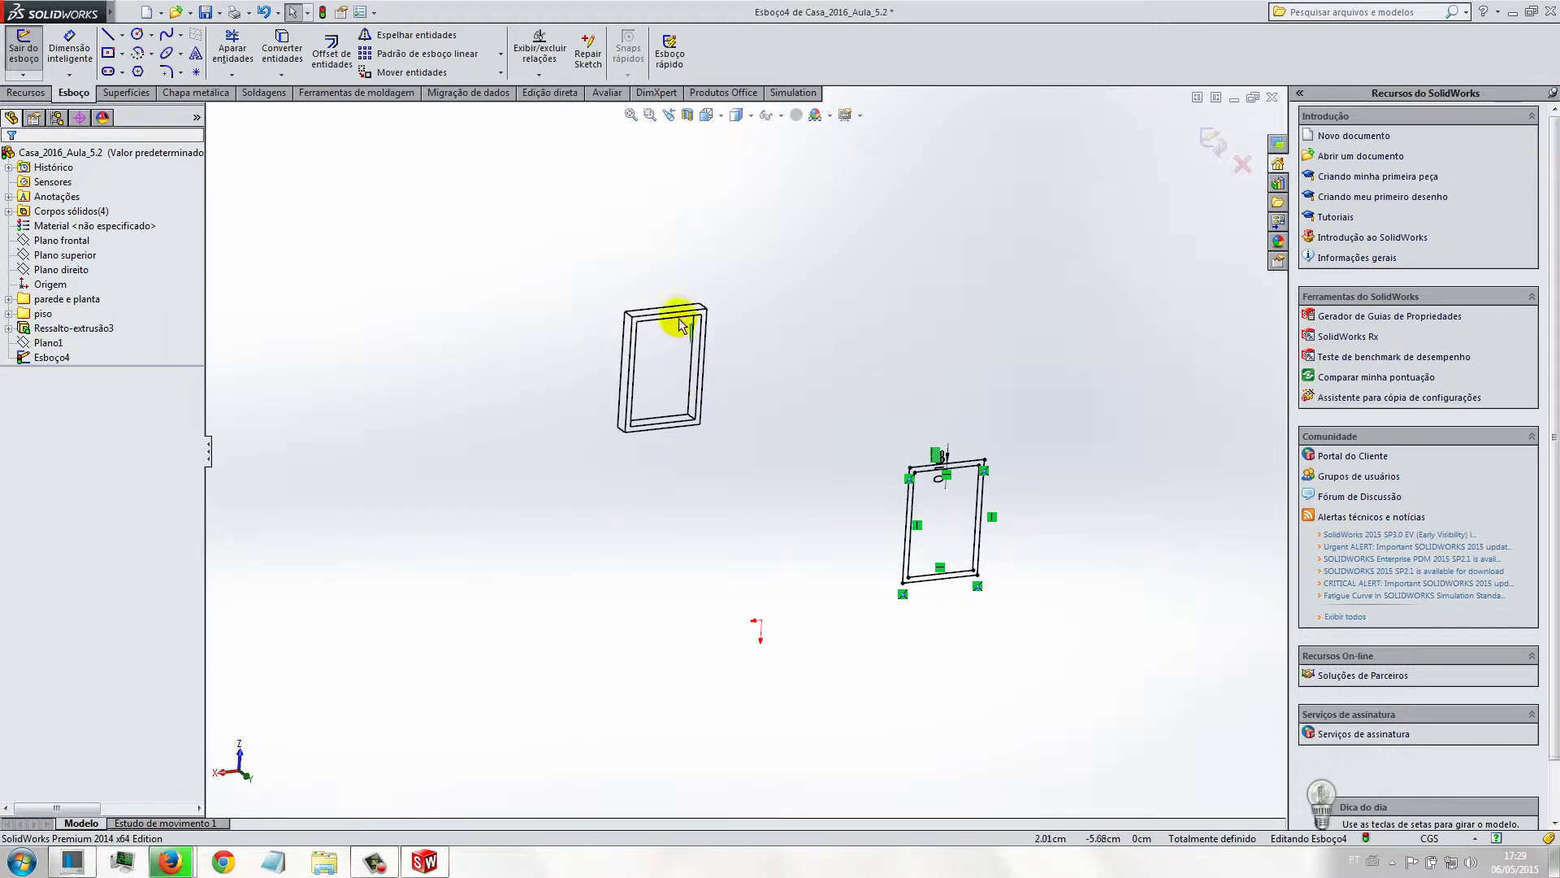
pyautogui.click(97, 329)
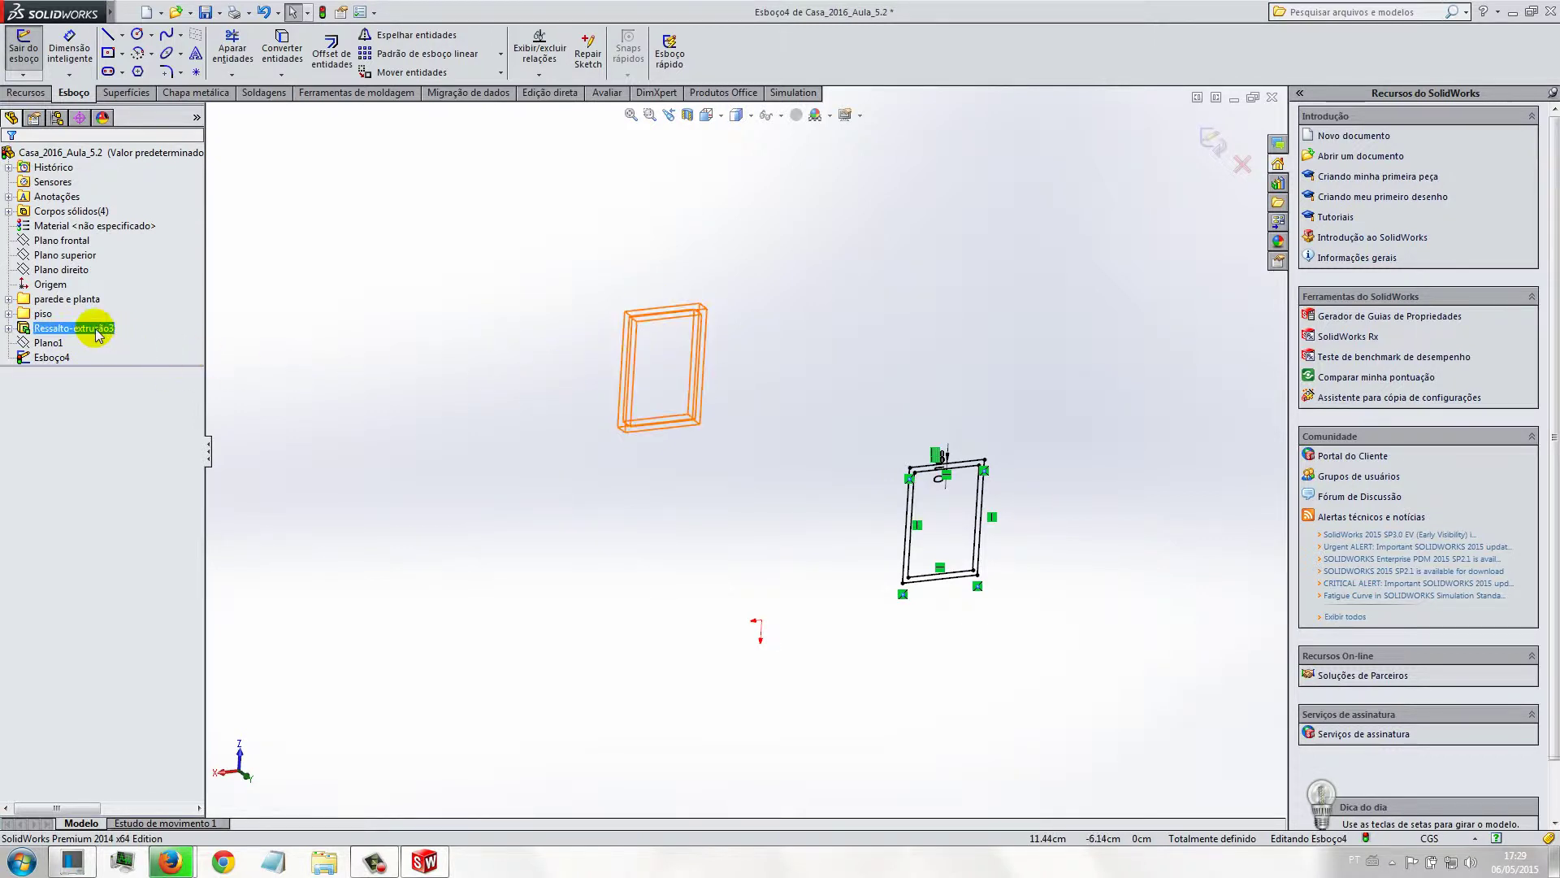
pyautogui.click(551, 372)
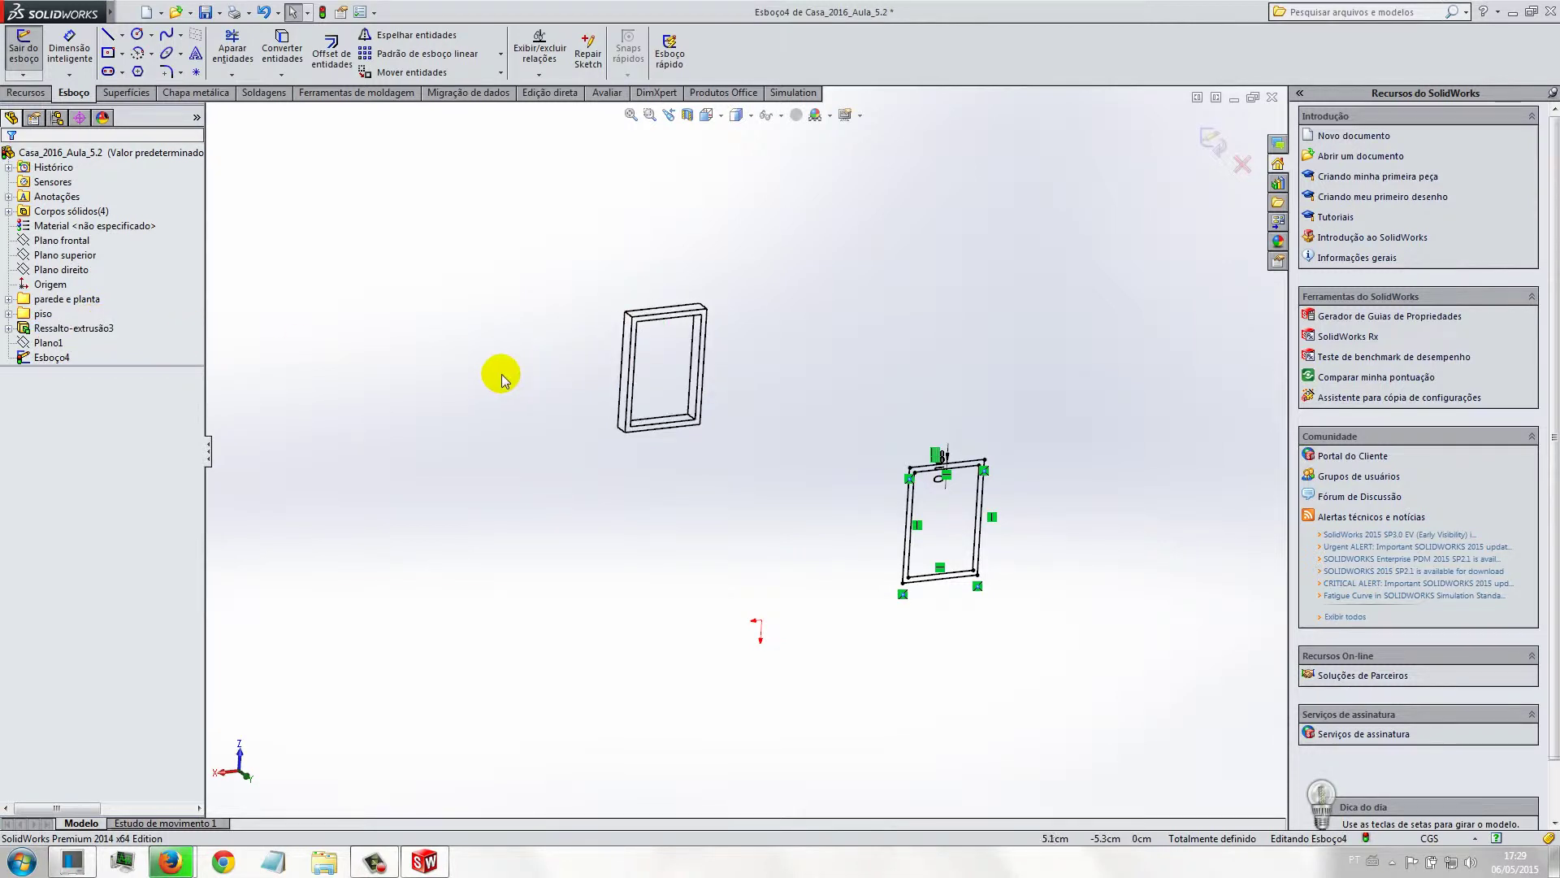
# Step: Extrude Esboço4 reversed 0.1cm in Direction 1 and 0.20cm in Direction 2
pyautogui.click(27, 93)
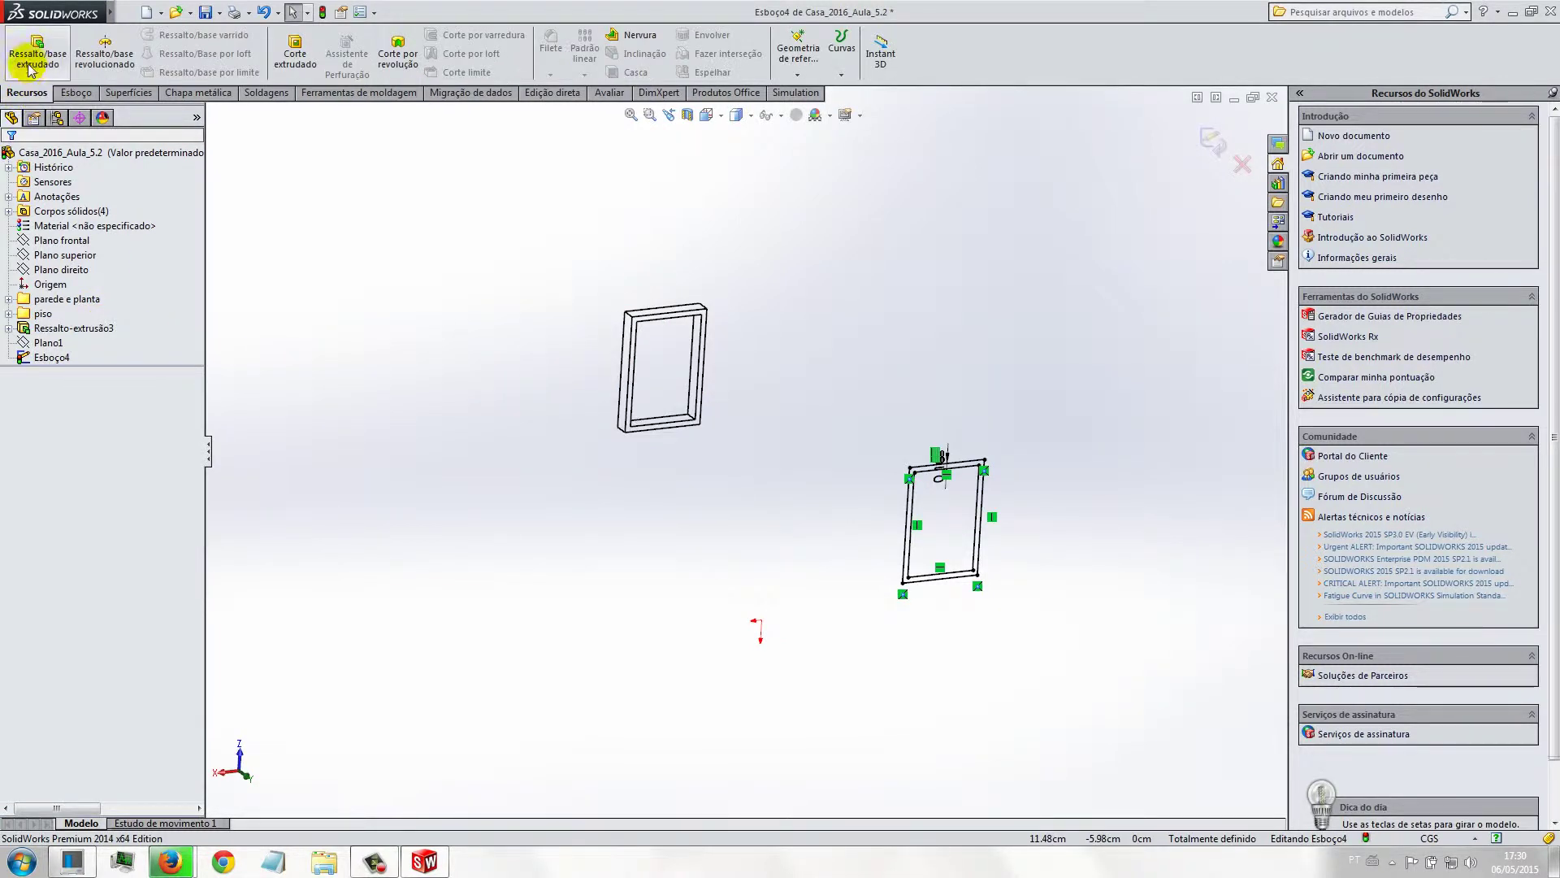
pyautogui.click(38, 50)
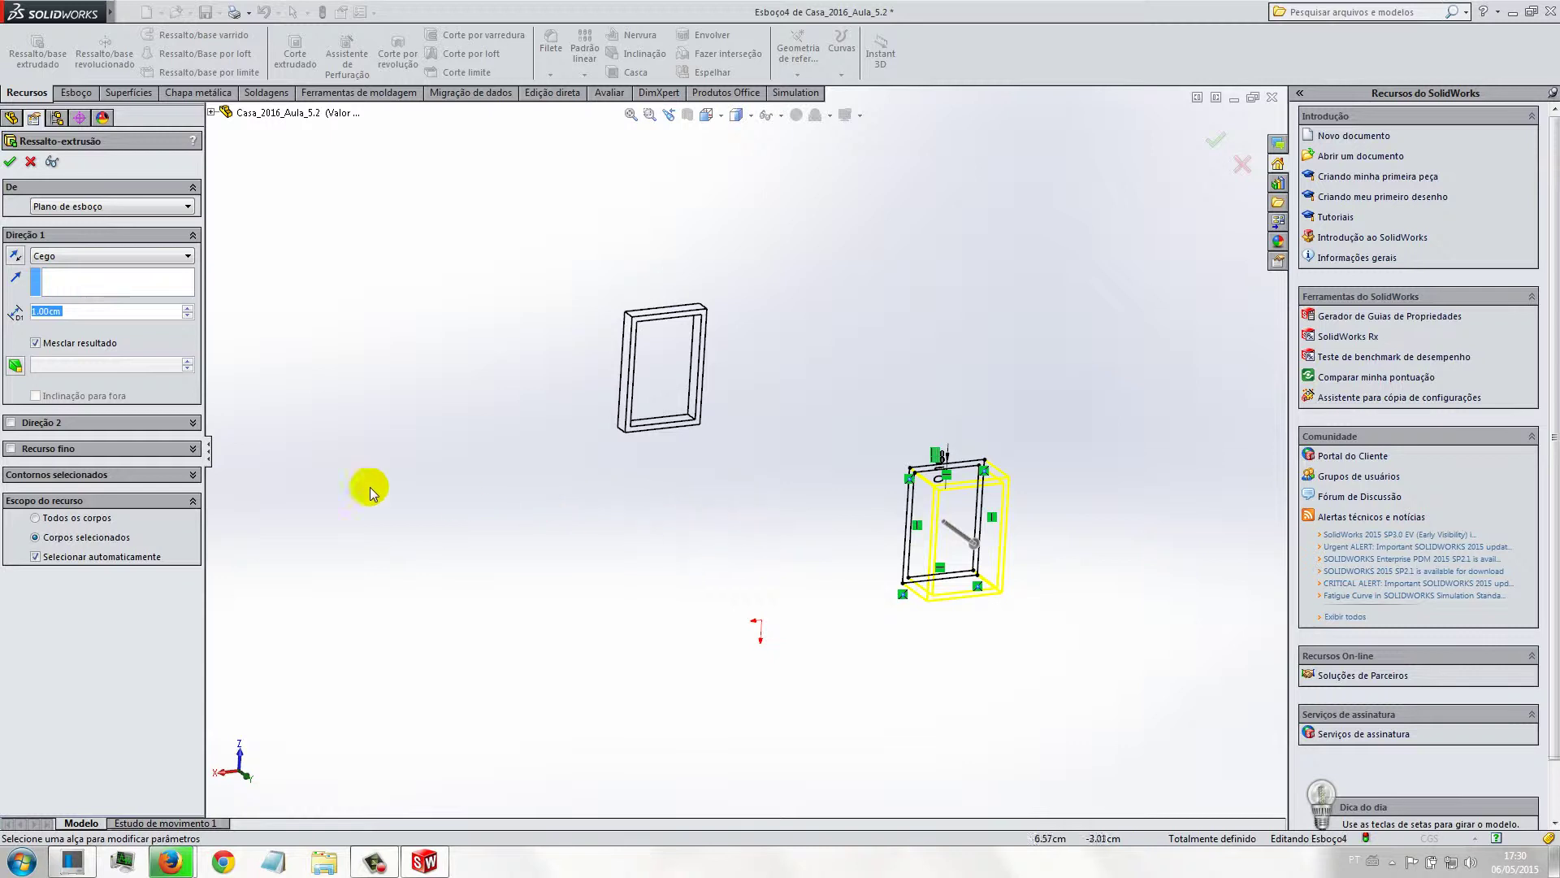
pyautogui.click(23, 259)
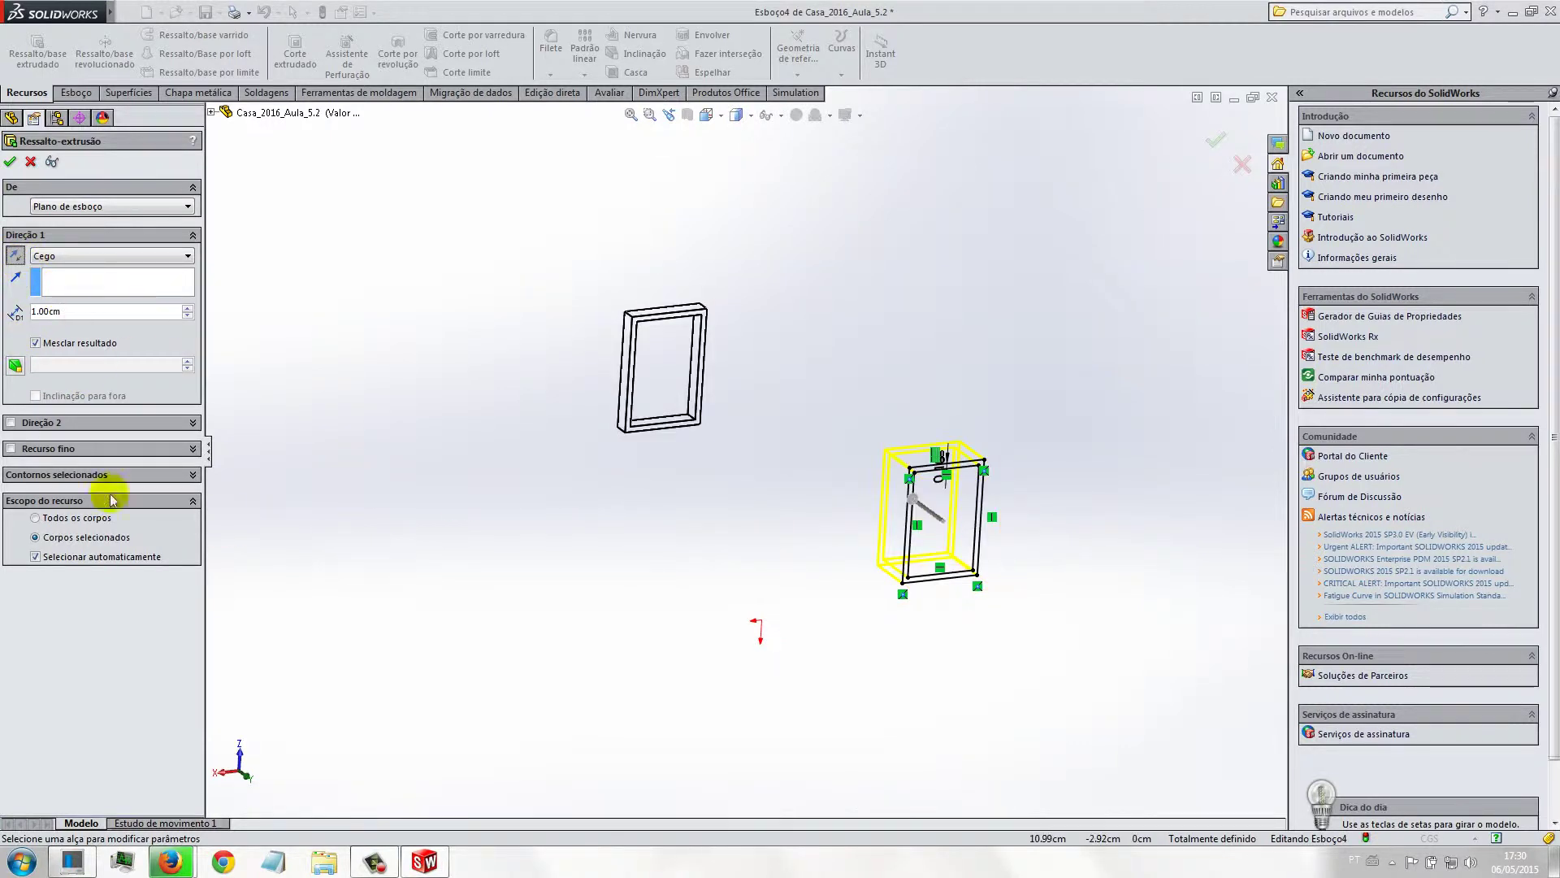
pyautogui.write('0.')
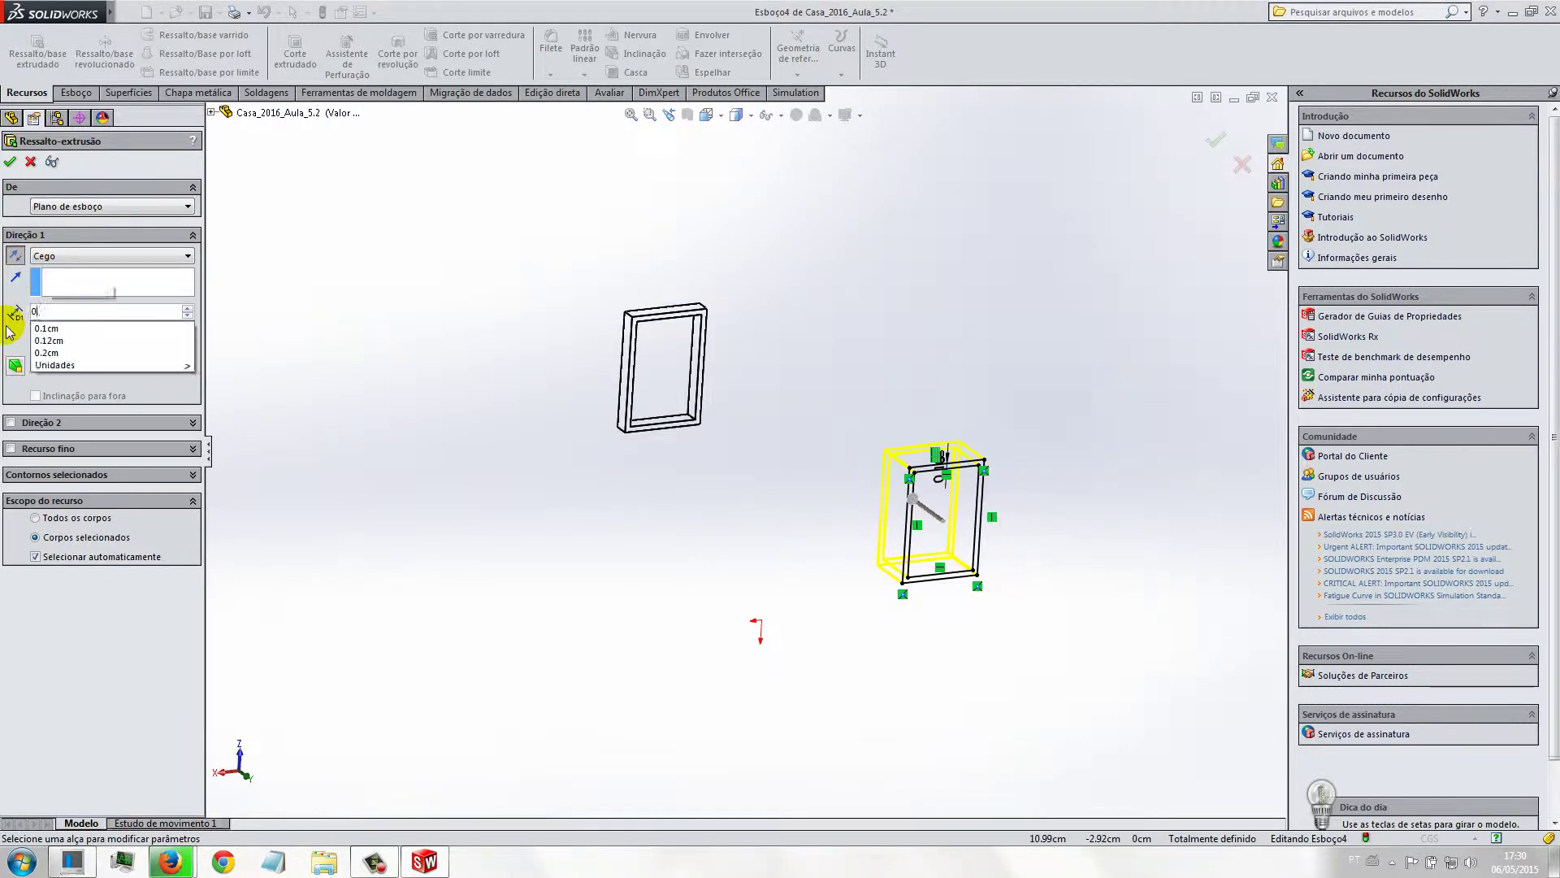
pyautogui.write('1')
pyautogui.press('Return')
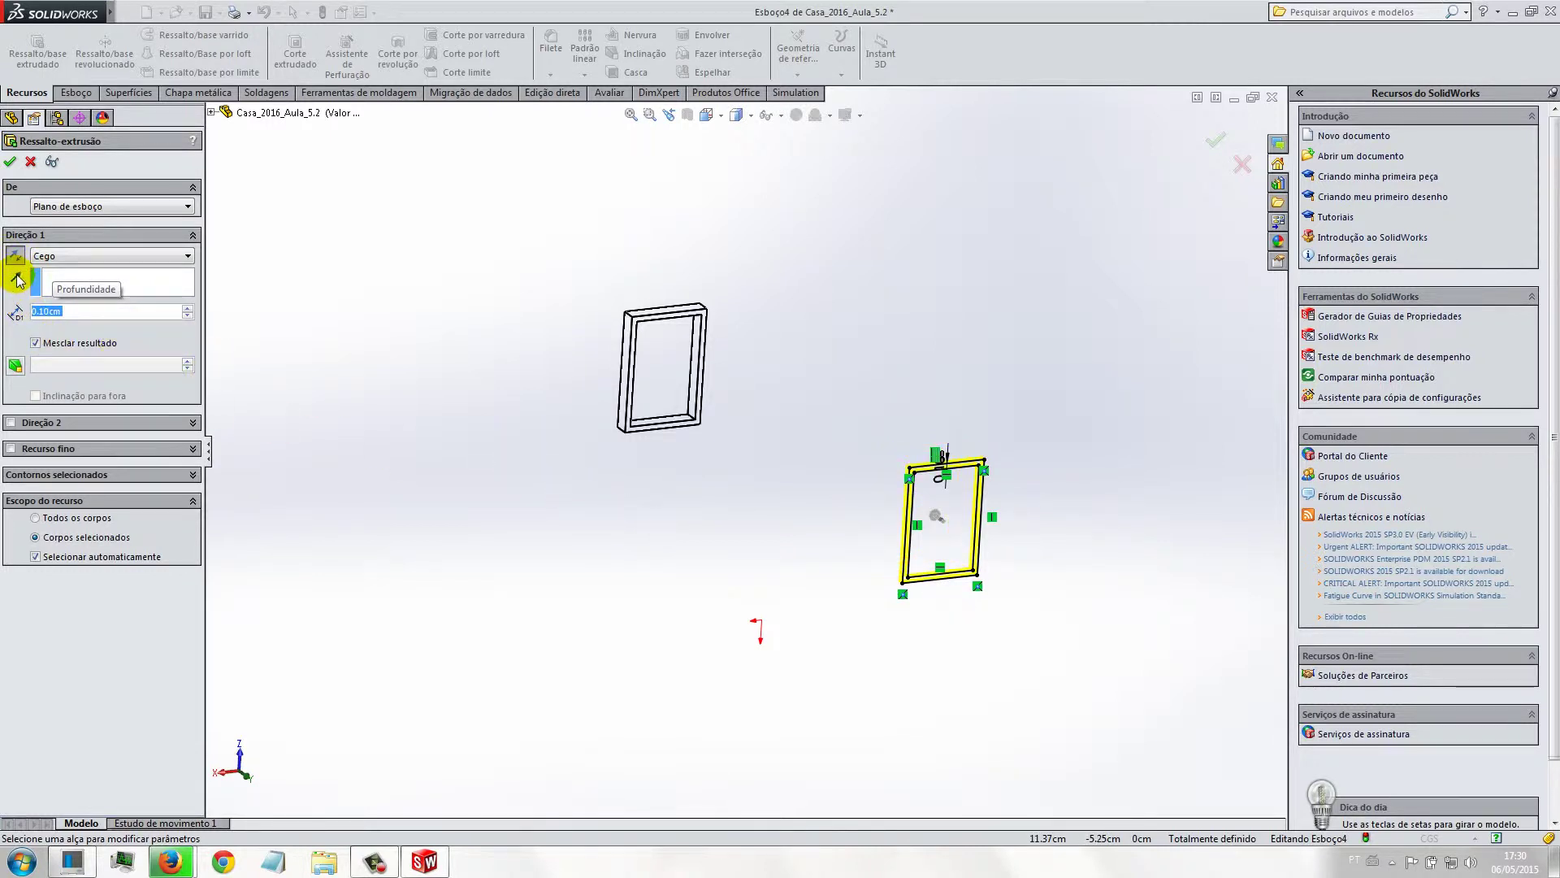
pyautogui.moveTo(620, 533); pyautogui.dragTo(656, 559, button='middle')
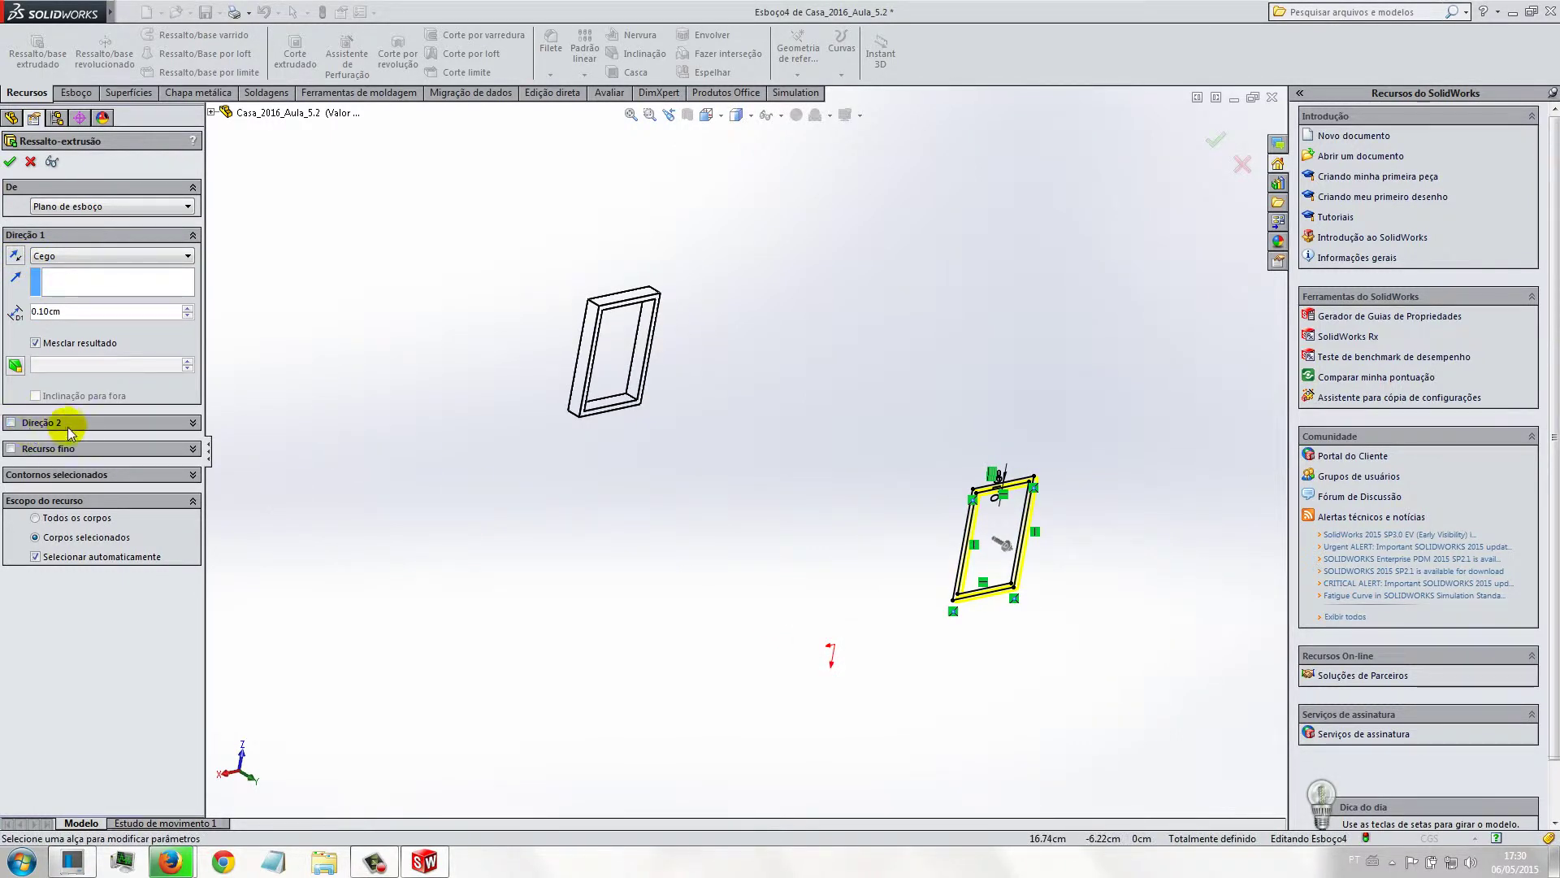
pyautogui.click(23, 423)
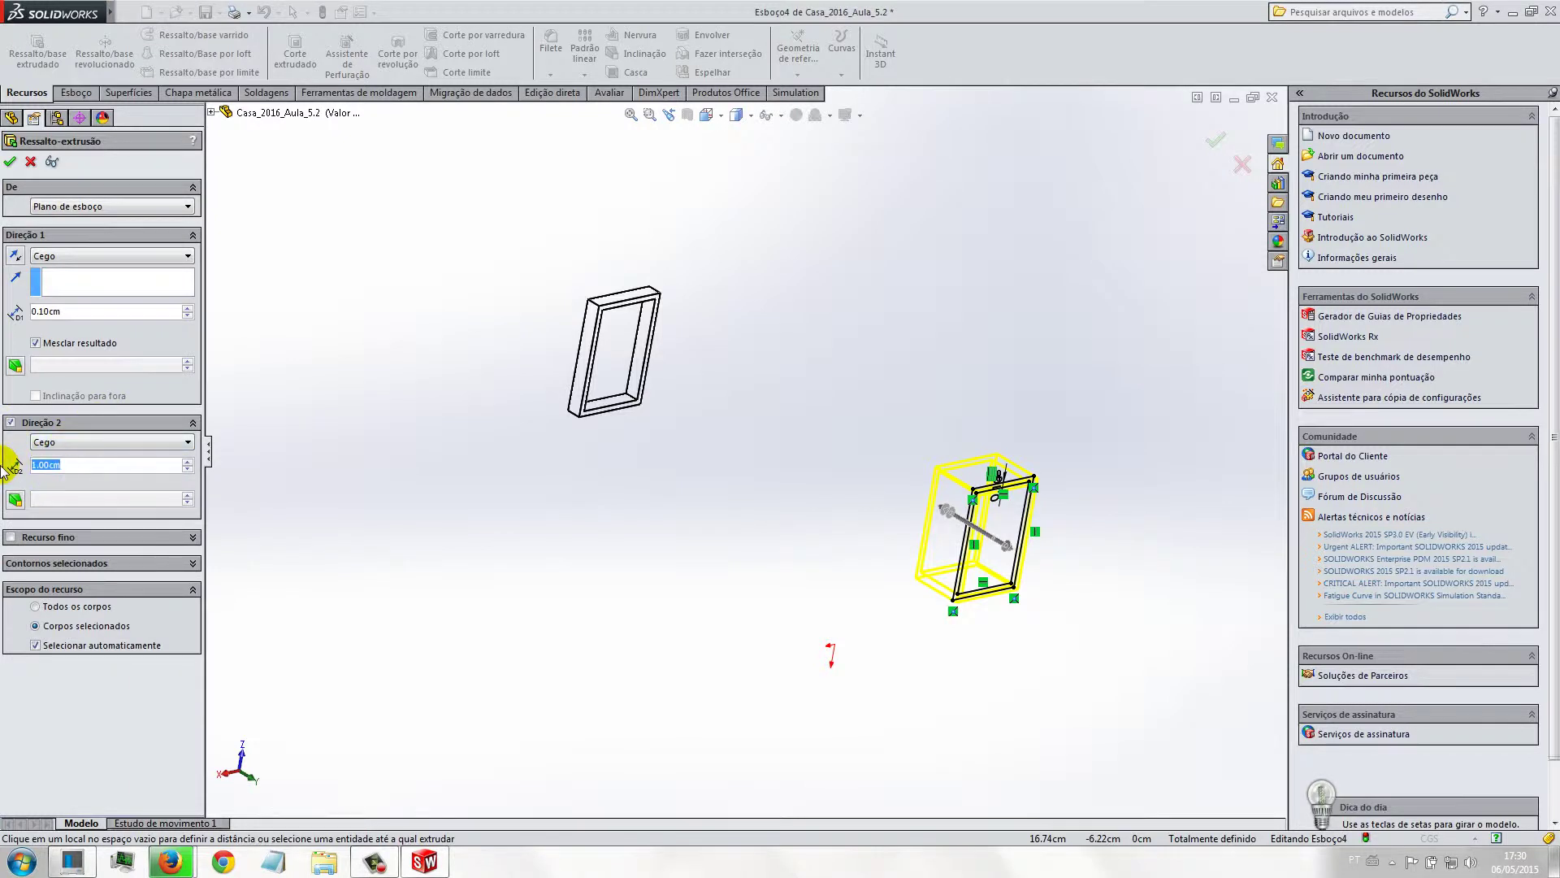
pyautogui.write('0.20')
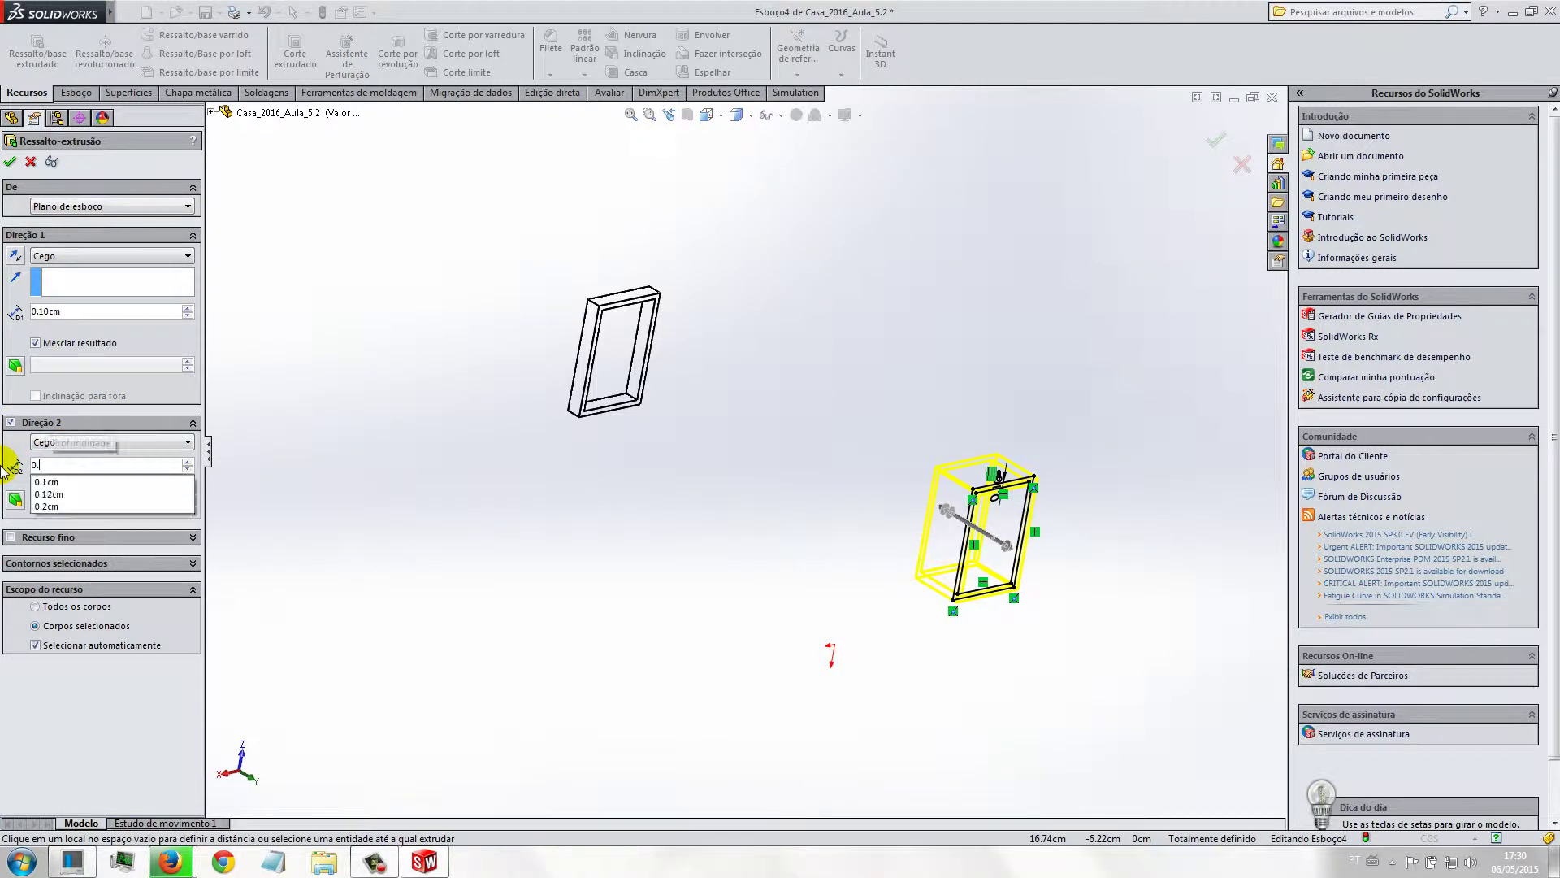
pyautogui.press('Return')
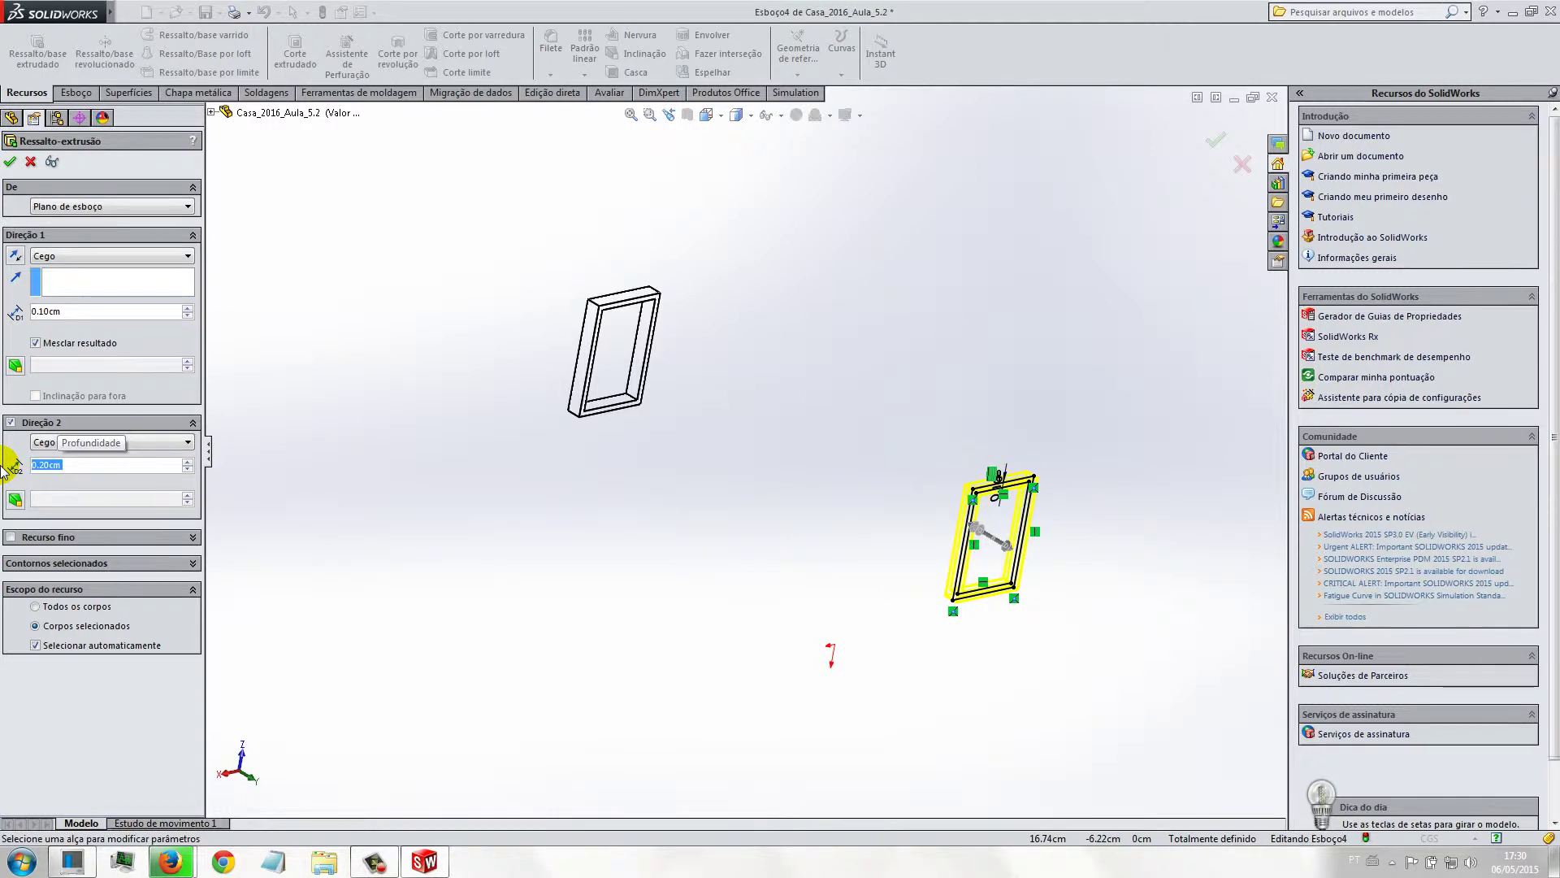
# Step: Accept the extrusion as Ressalto-extrusão4, then hide and re-show Ressalto-extrusão3
pyautogui.click(11, 163)
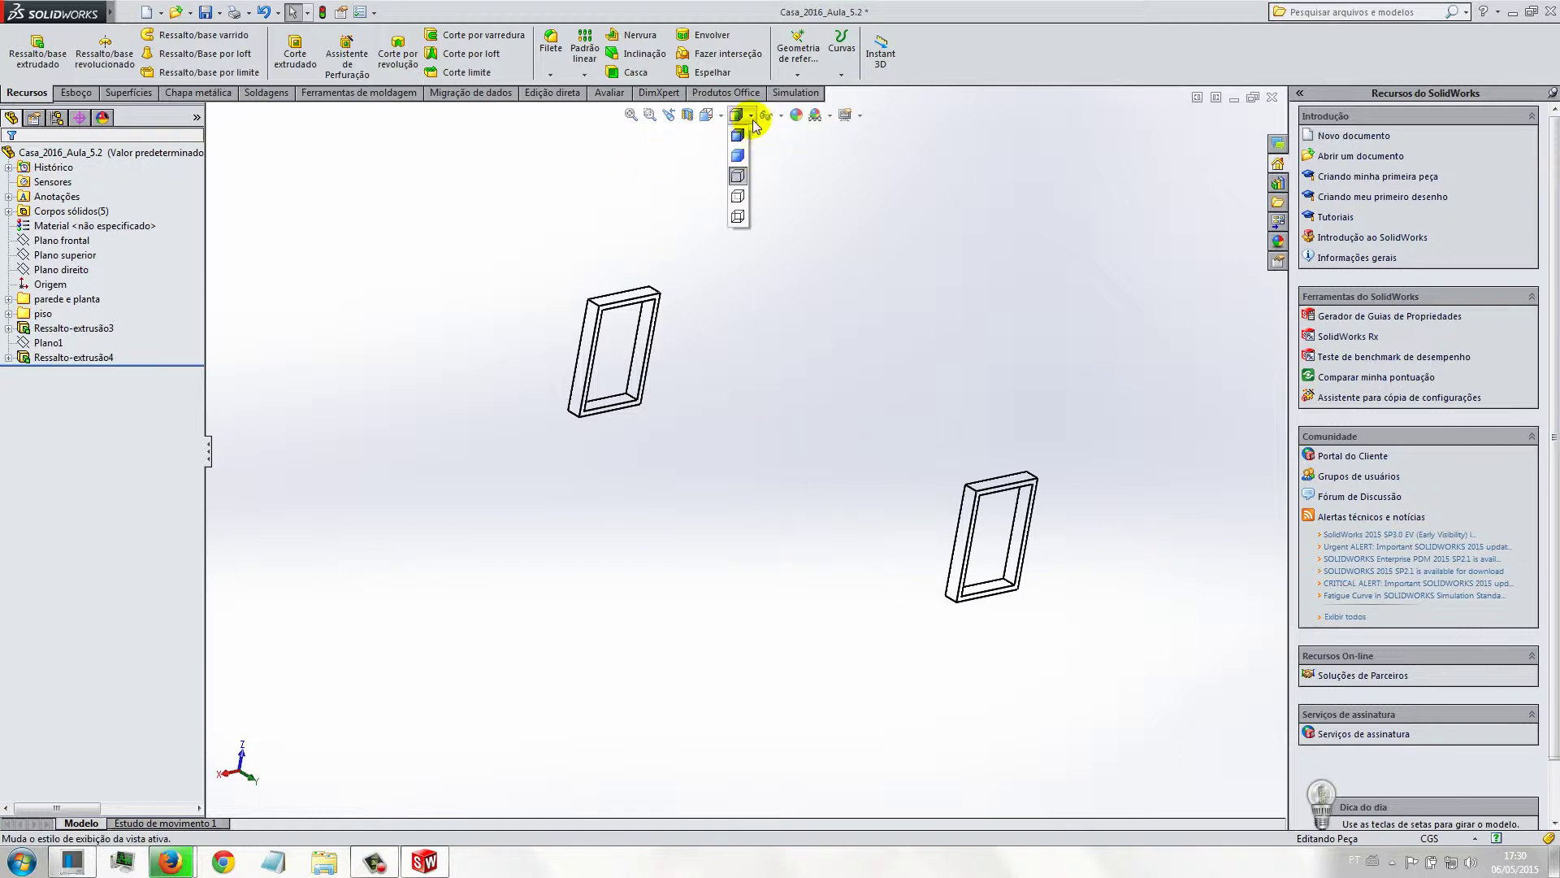
pyautogui.click(59, 332)
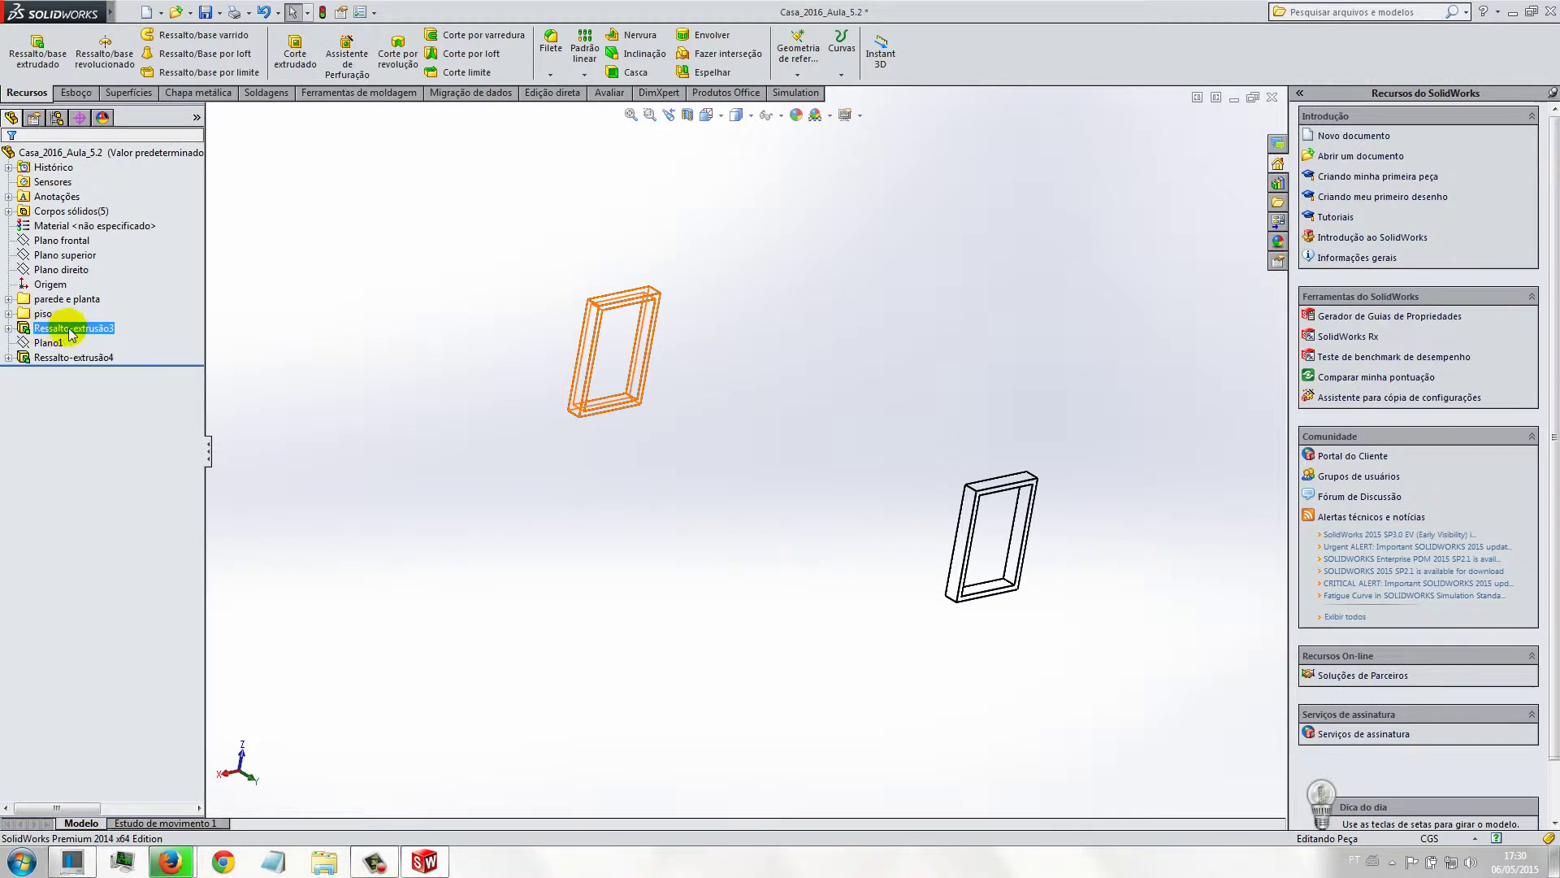
pyautogui.rightClick(71, 333)
pyautogui.click(81, 302)
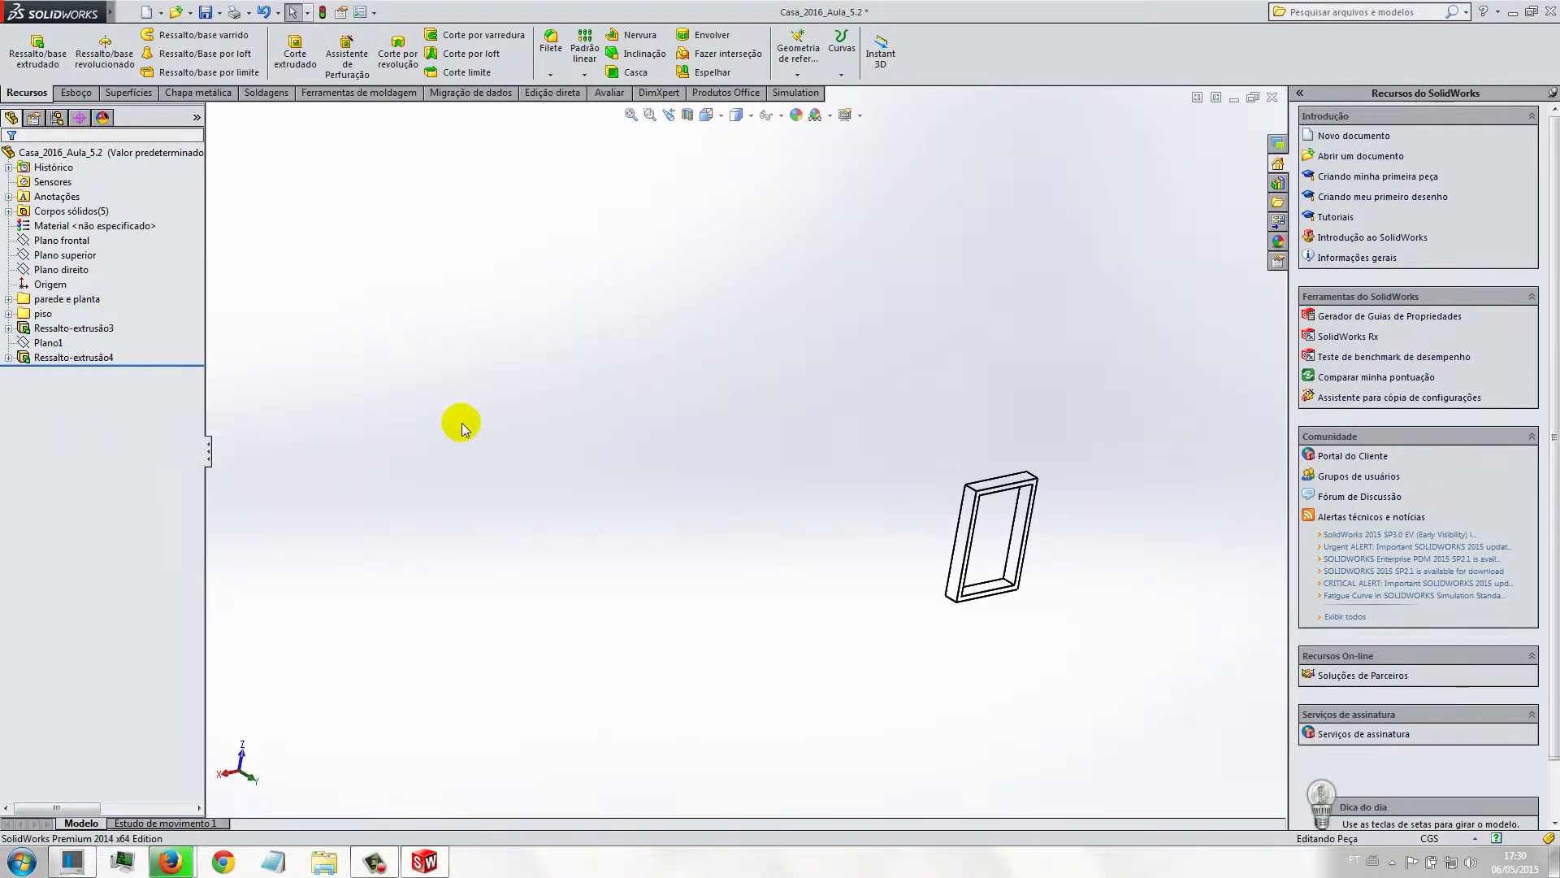
pyautogui.rightClick(85, 335)
pyautogui.click(118, 294)
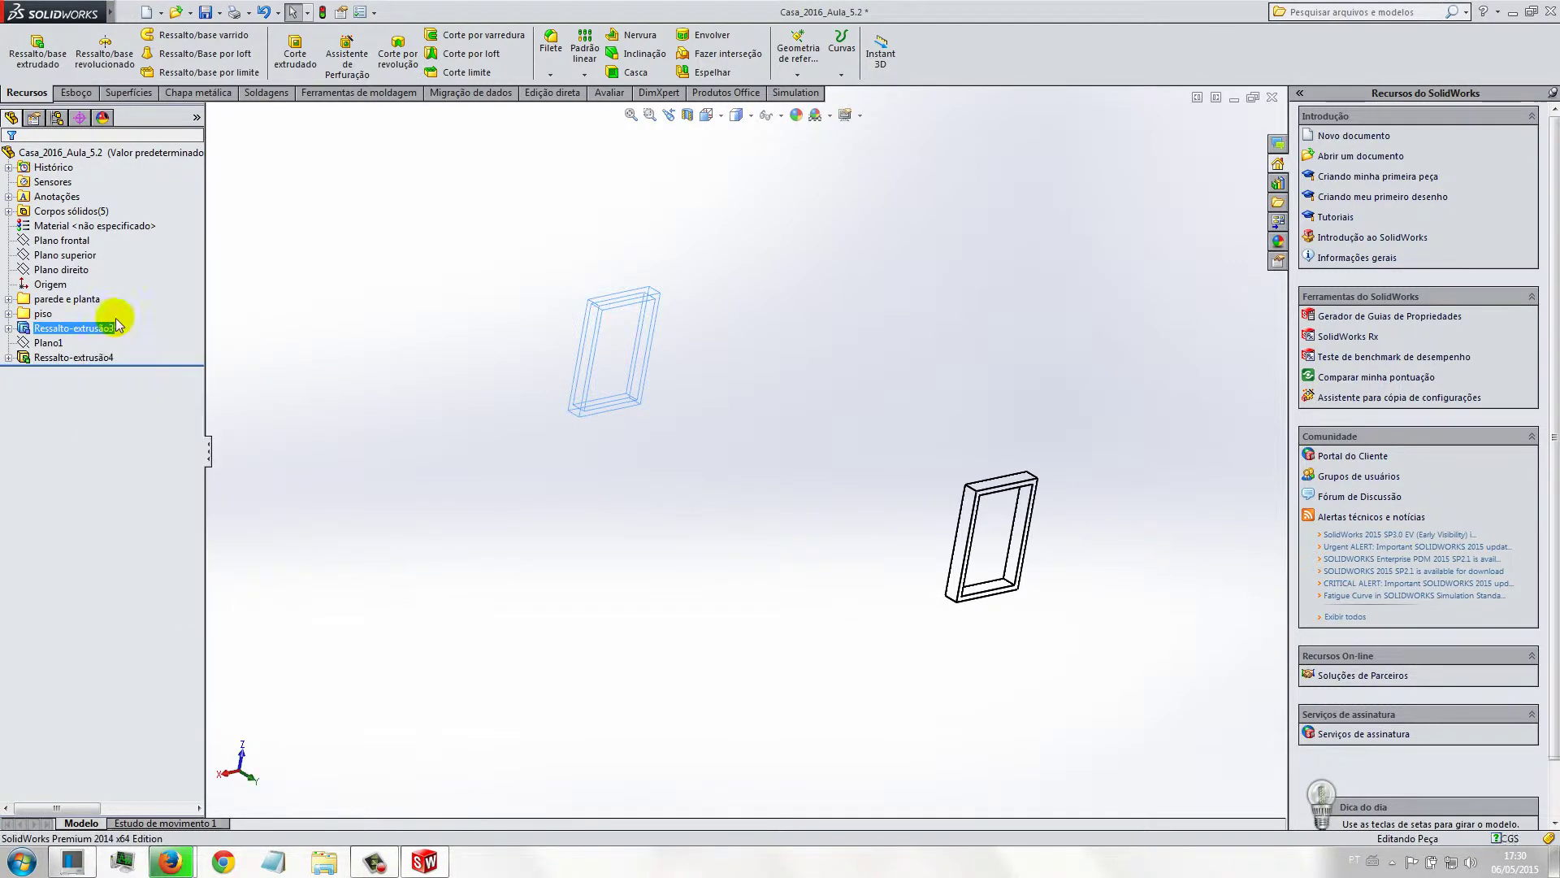
pyautogui.click(435, 421)
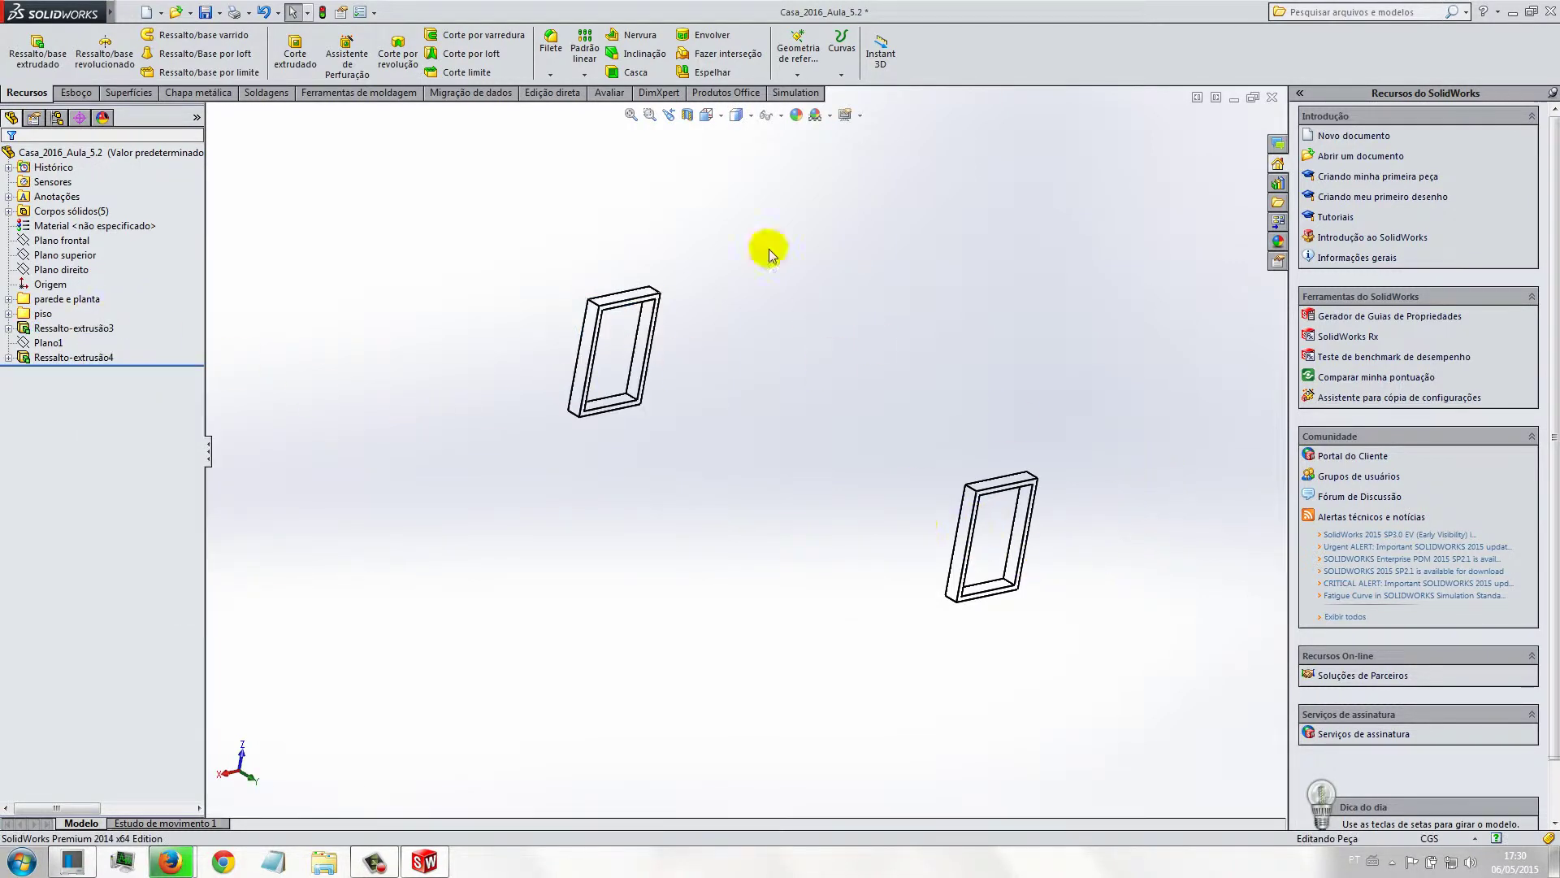
# Step: Display the model Shaded with Edges and zoom in on the grey frame
pyautogui.click(737, 135)
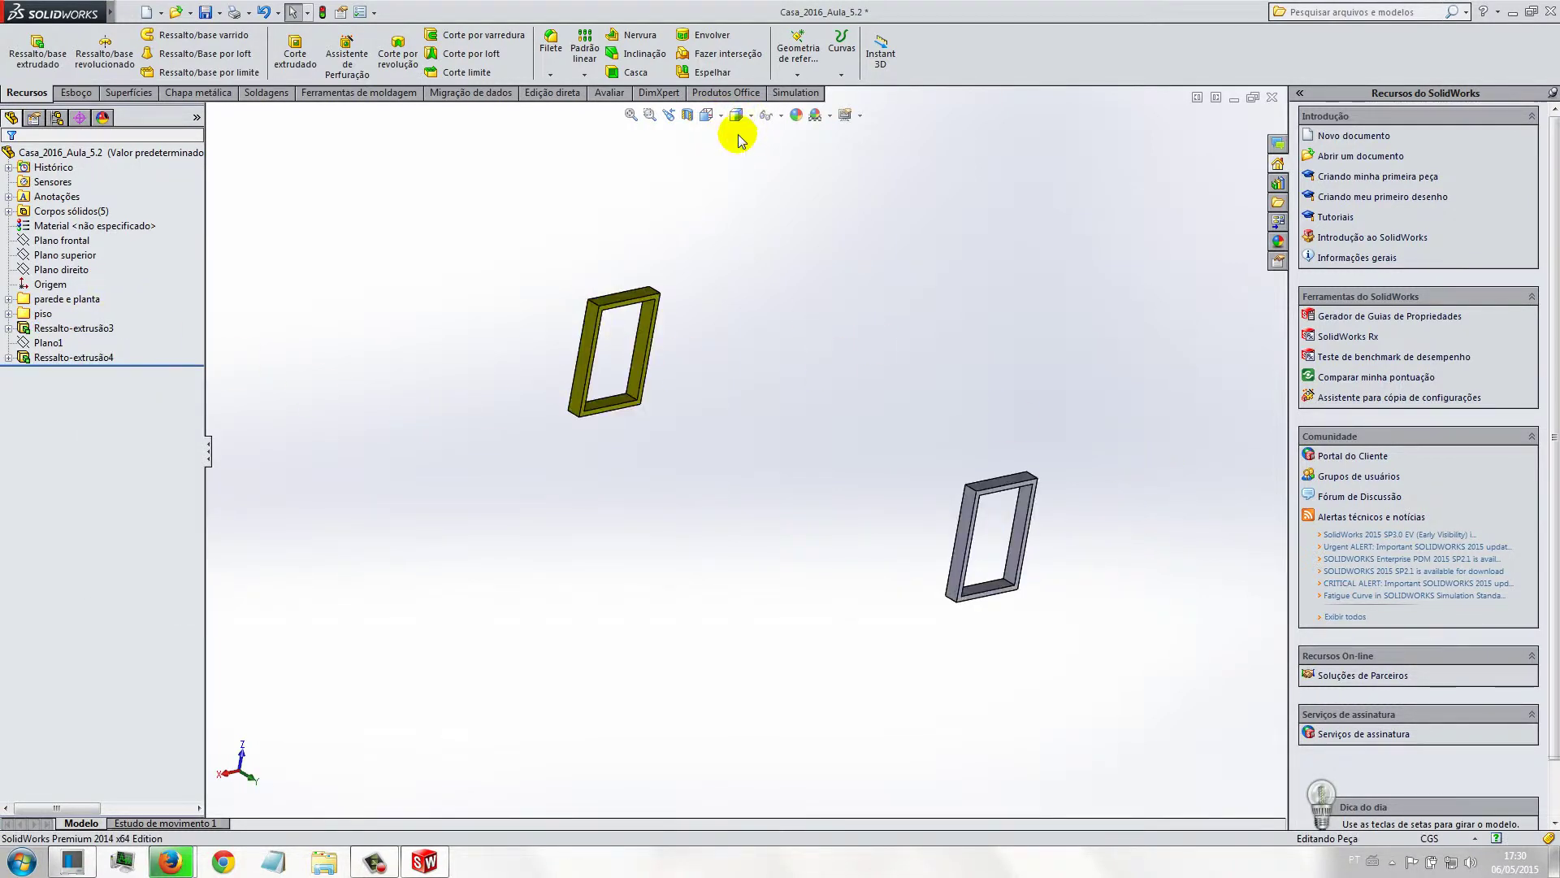
pyautogui.scroll(-1, 934, 608)
pyautogui.scroll(-2, 935, 454)
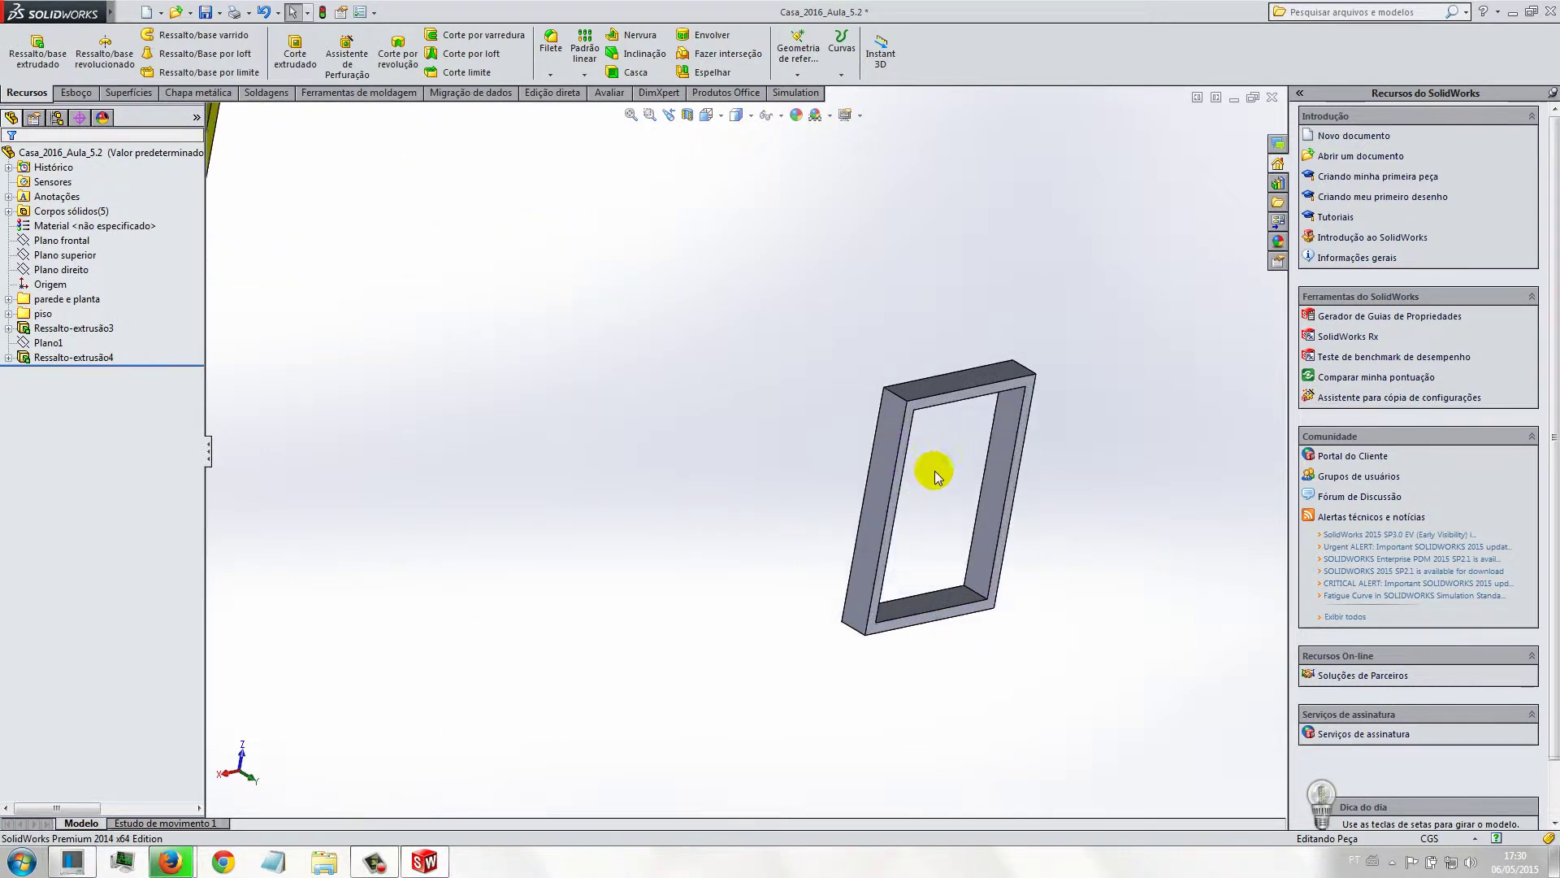
pyautogui.scroll(-2, 1032, 470)
# Step: Select the grey frame's top inner, front and remaining faces
pyautogui.click(902, 651)
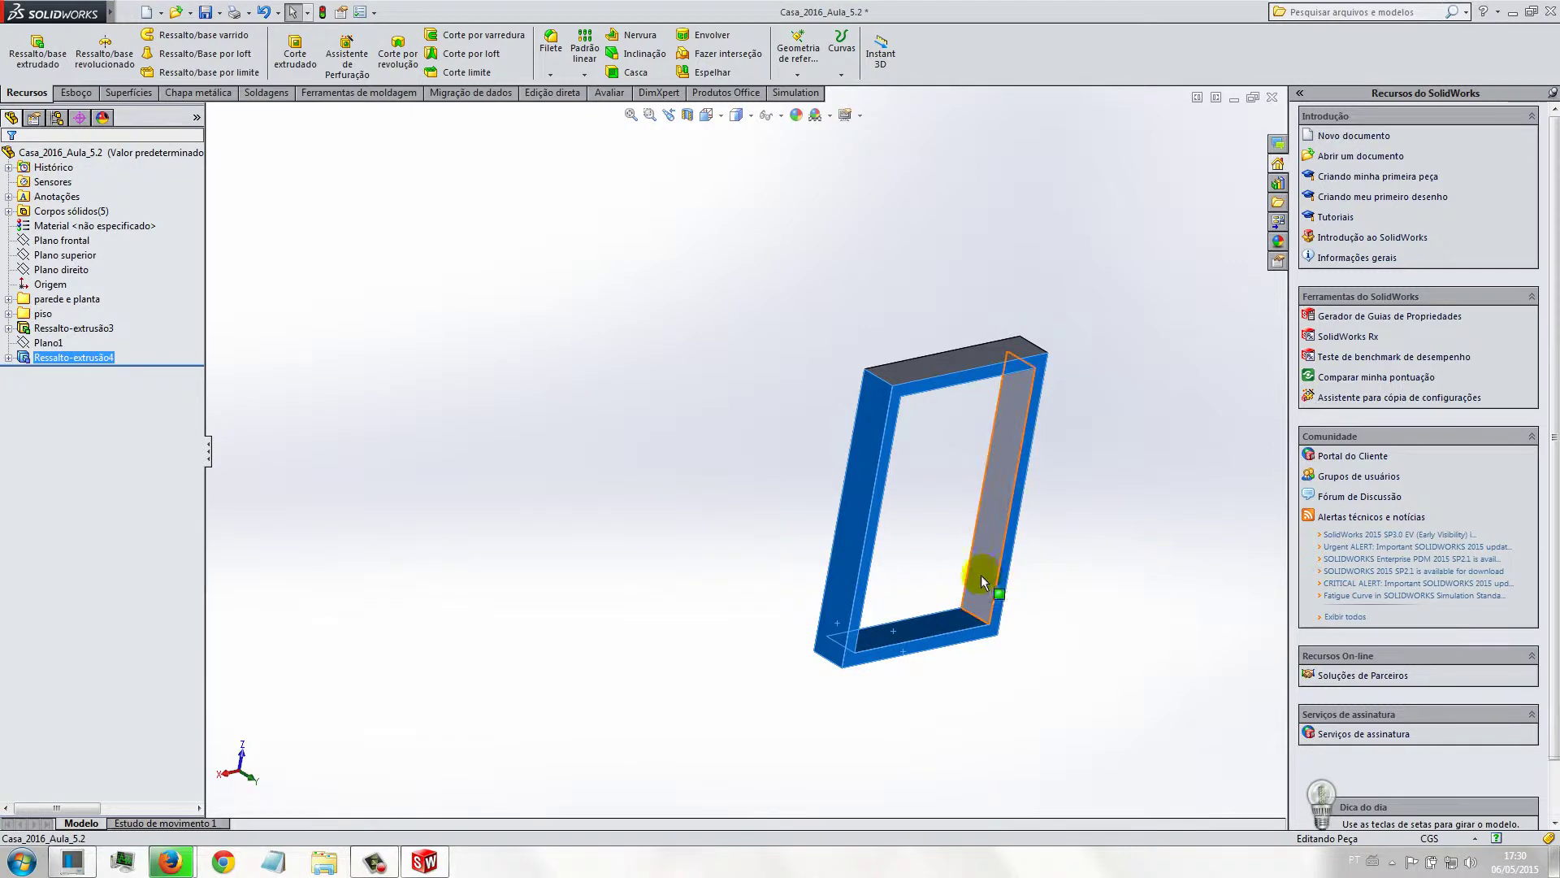
pyautogui.moveTo(773, 617)
pyautogui.mouseDown(button='middle')
pyautogui.moveTo(759, 425)
pyautogui.moveTo(805, 383)
pyautogui.mouseUp(button='middle')
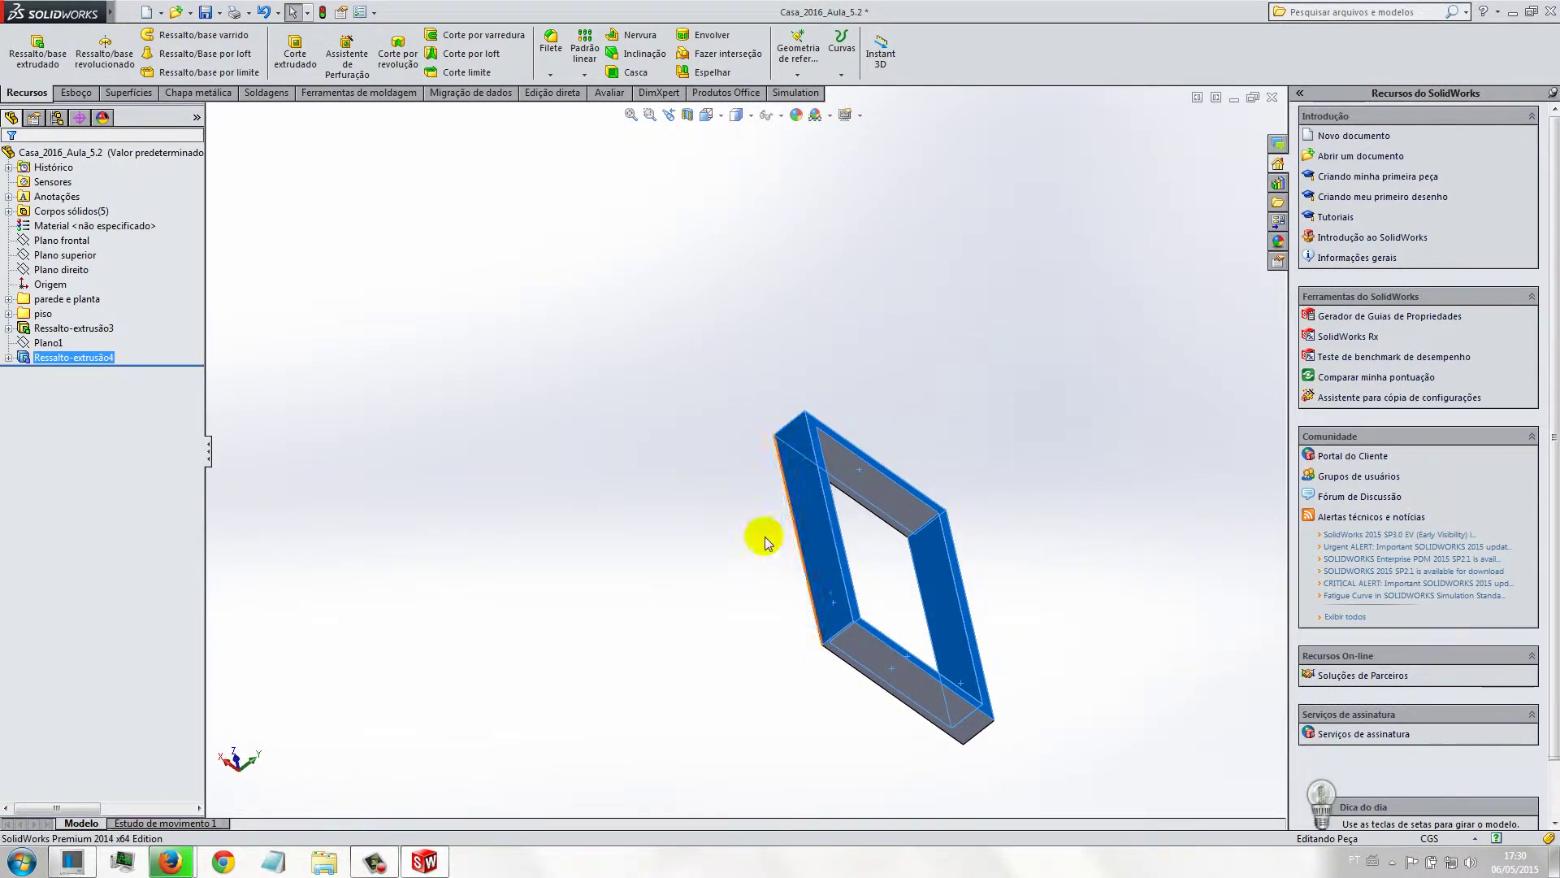
pyautogui.click(897, 492)
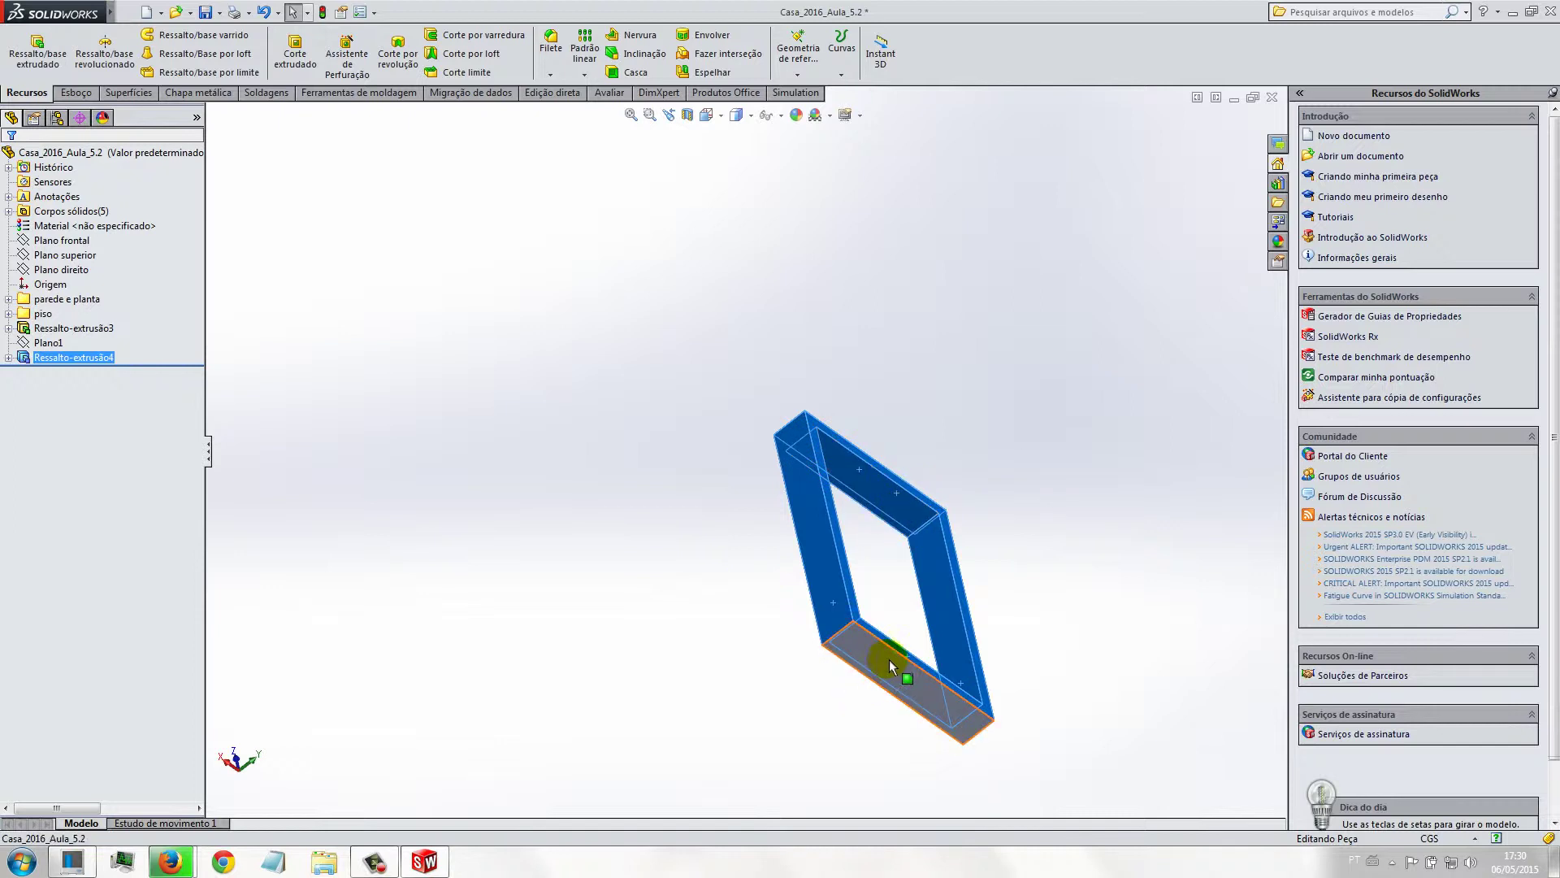
pyautogui.moveTo(1122, 662)
pyautogui.mouseDown(button='middle')
pyautogui.moveTo(837, 557)
pyautogui.moveTo(866, 560)
pyautogui.mouseUp(button='middle')
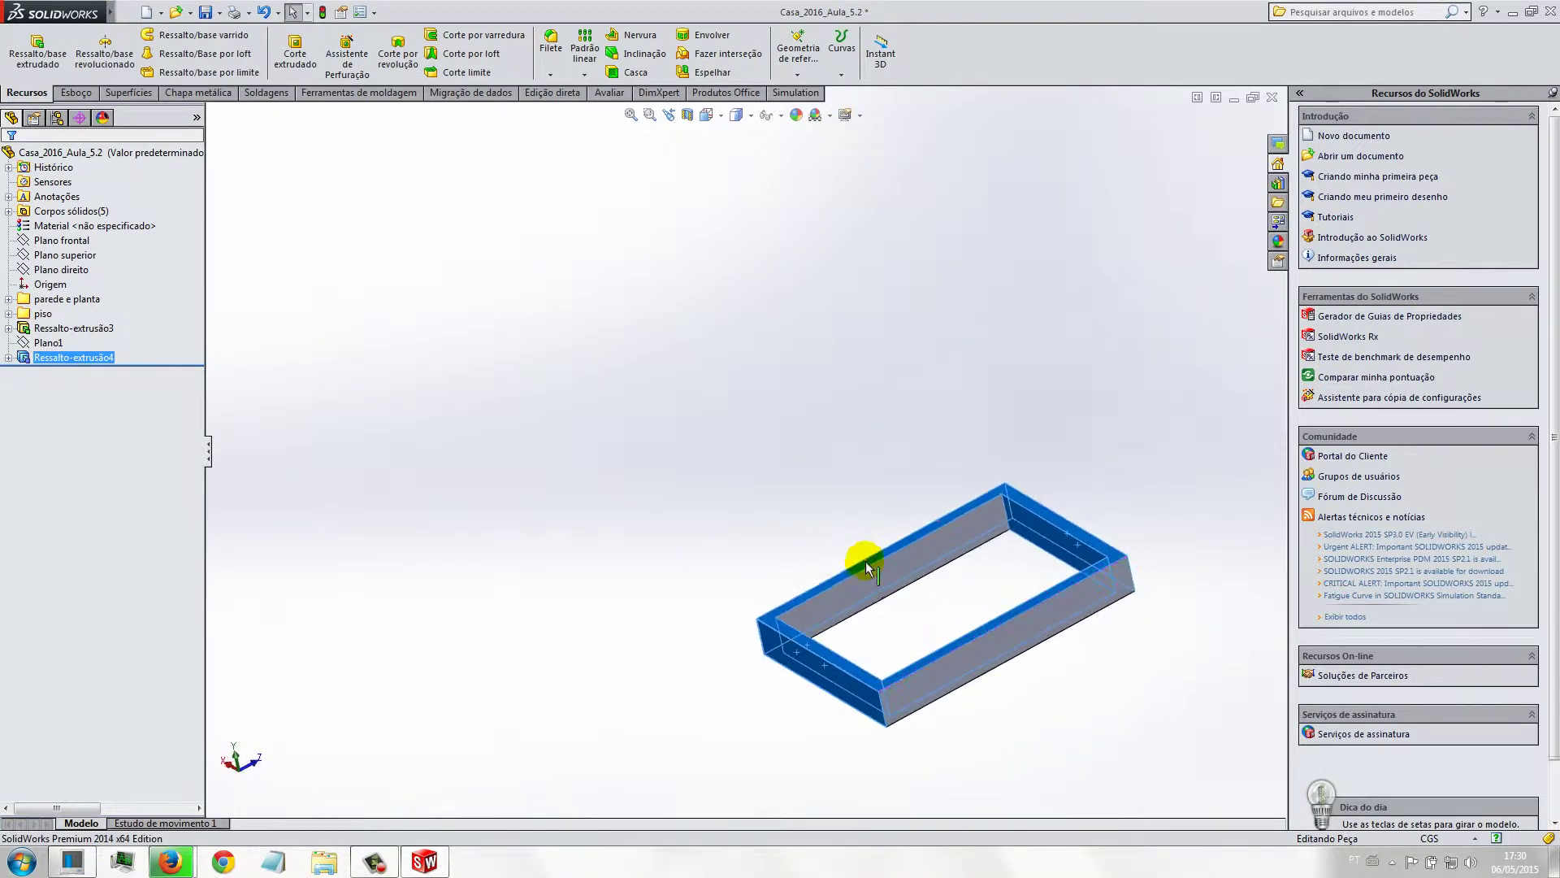
pyautogui.click(888, 577)
pyautogui.click(958, 661)
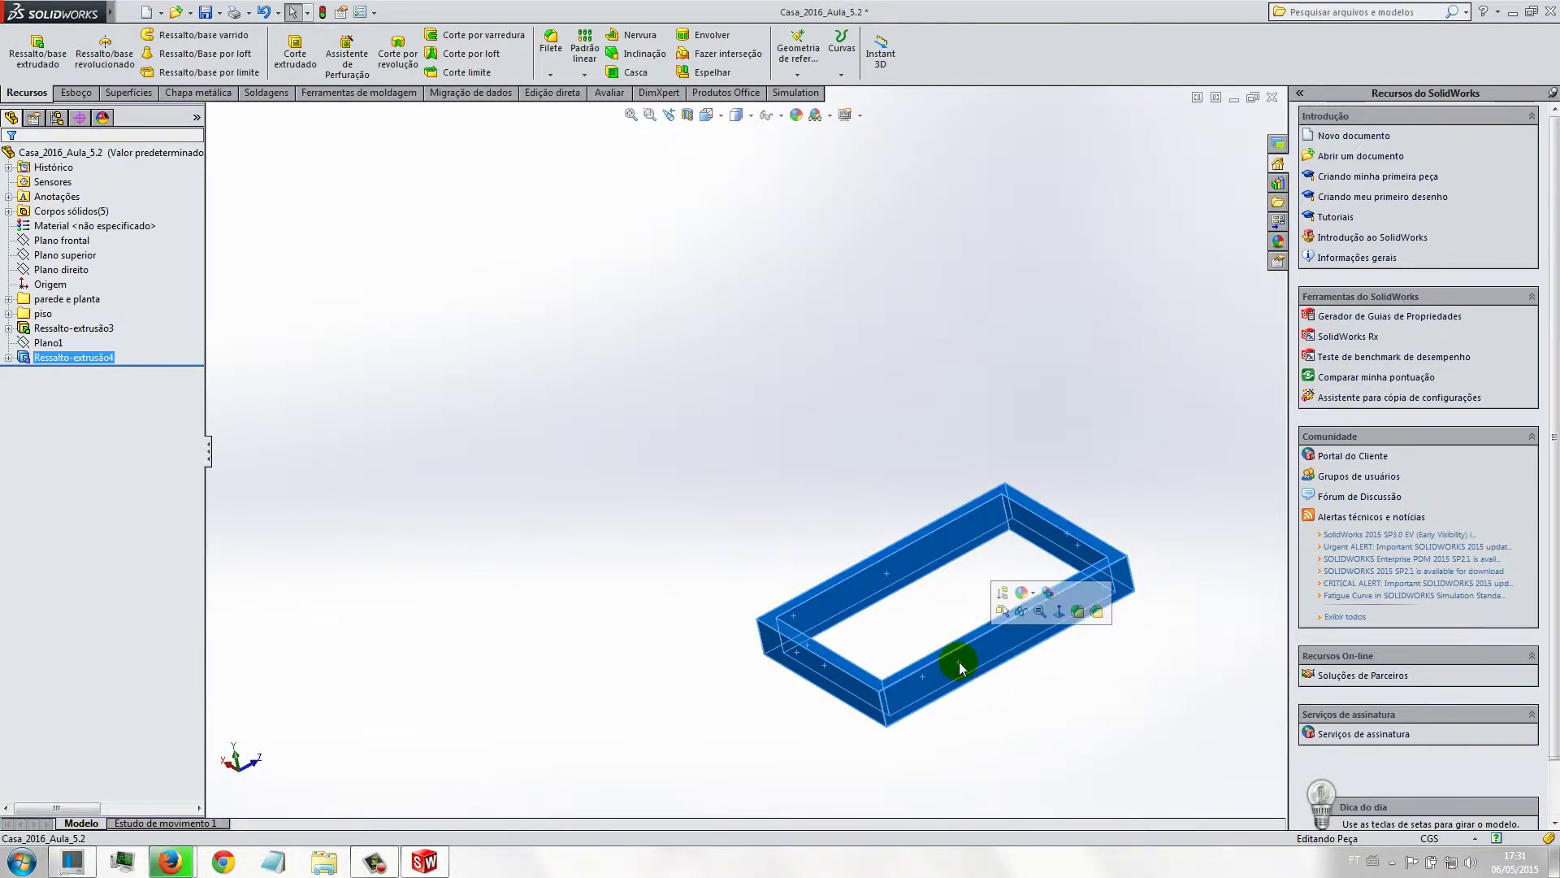
# Step: Colour the selected frame faces olive yellow (RGB 192,192,0) and view both frames
pyautogui.click(1024, 592)
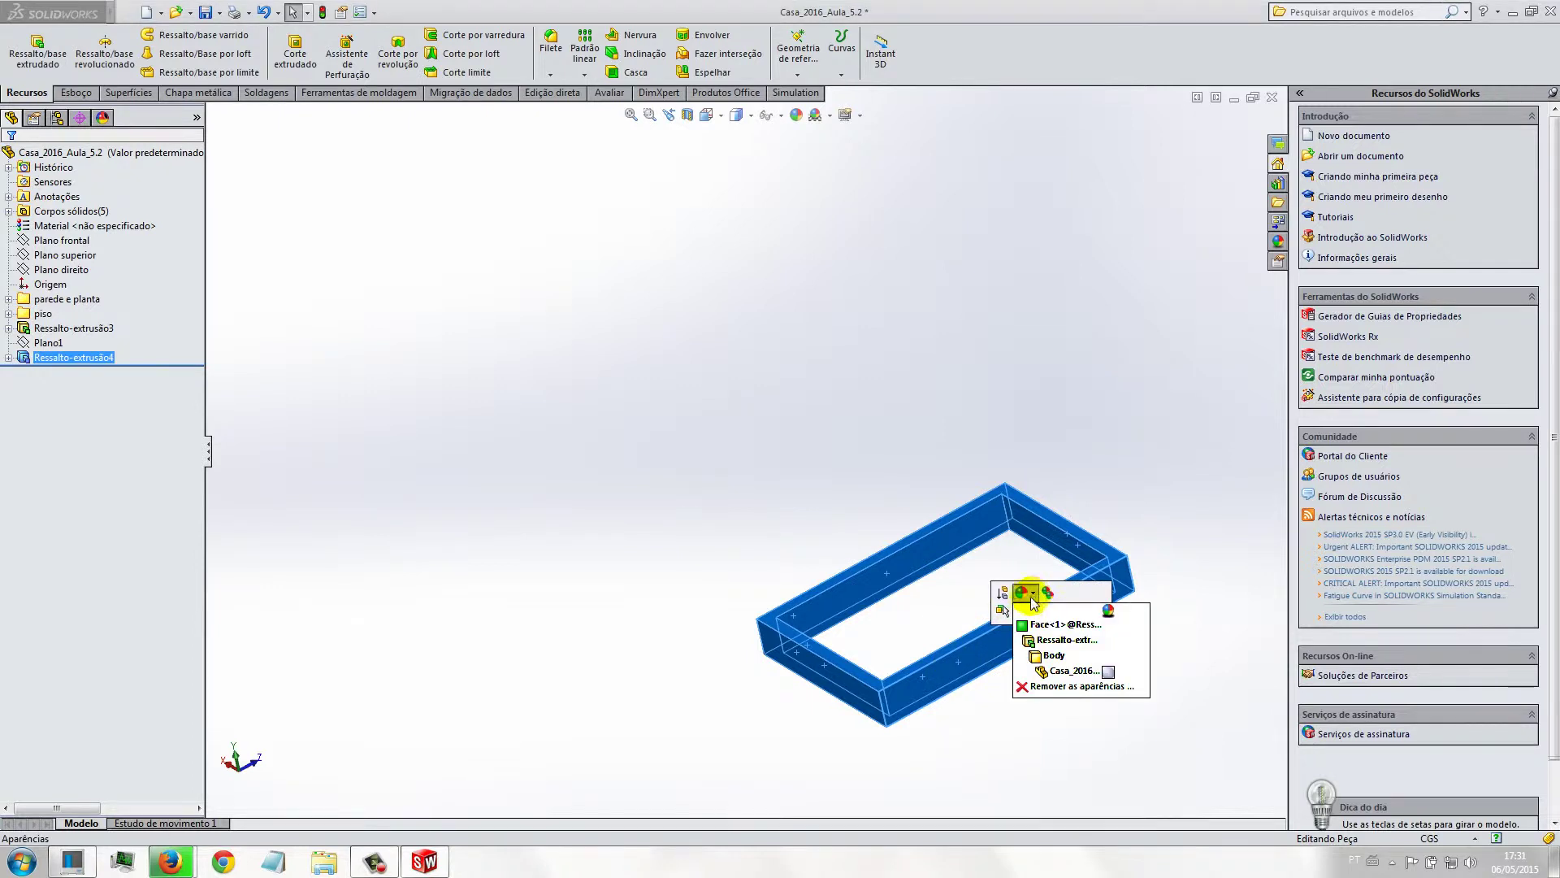
pyautogui.click(1038, 626)
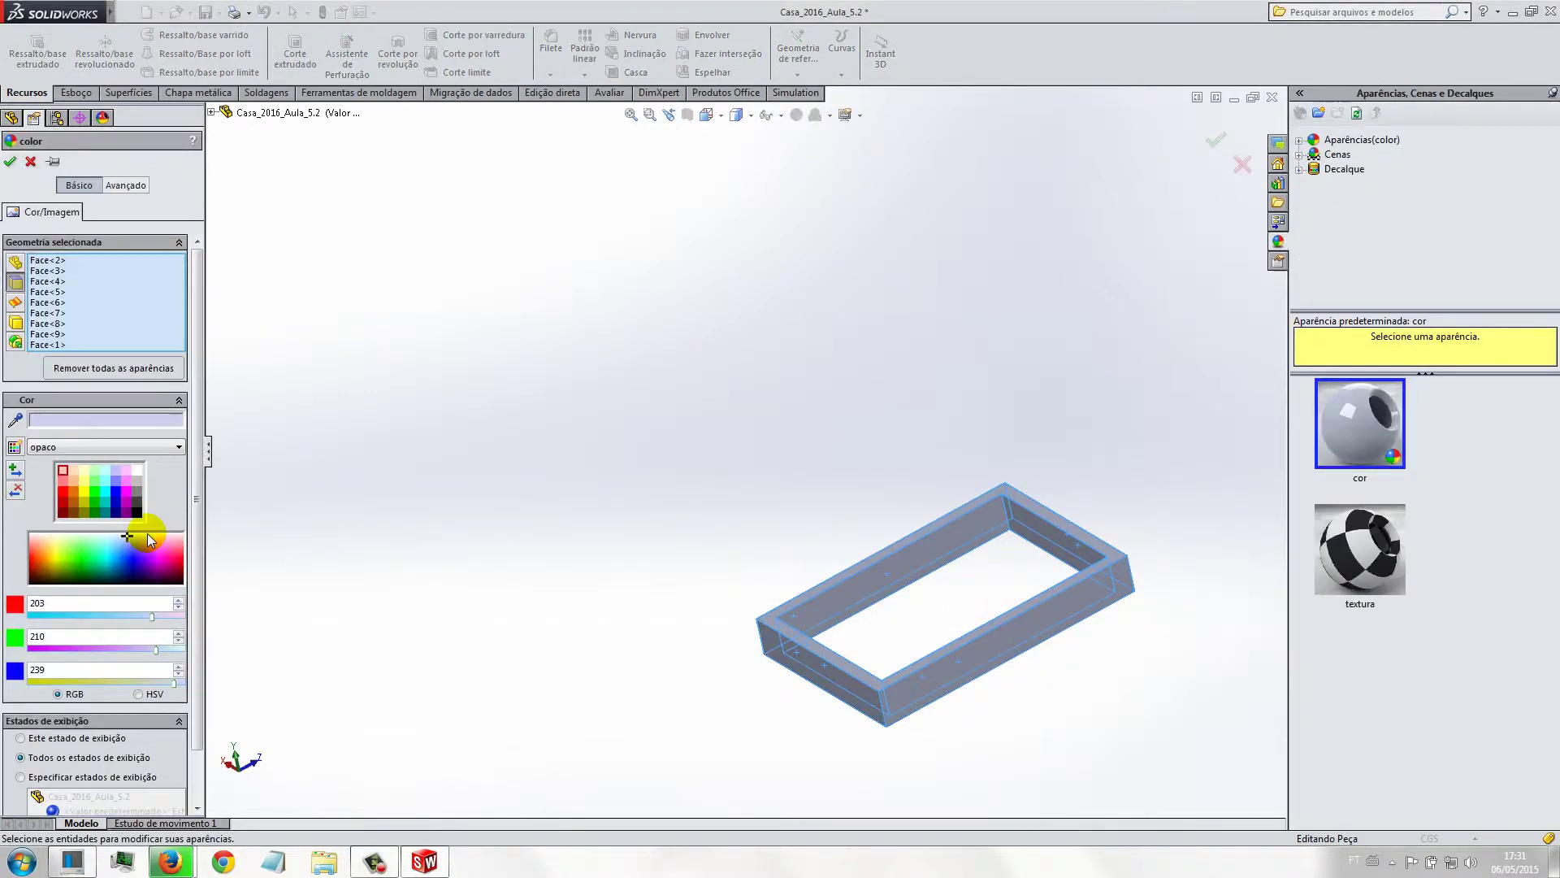
pyautogui.click(82, 503)
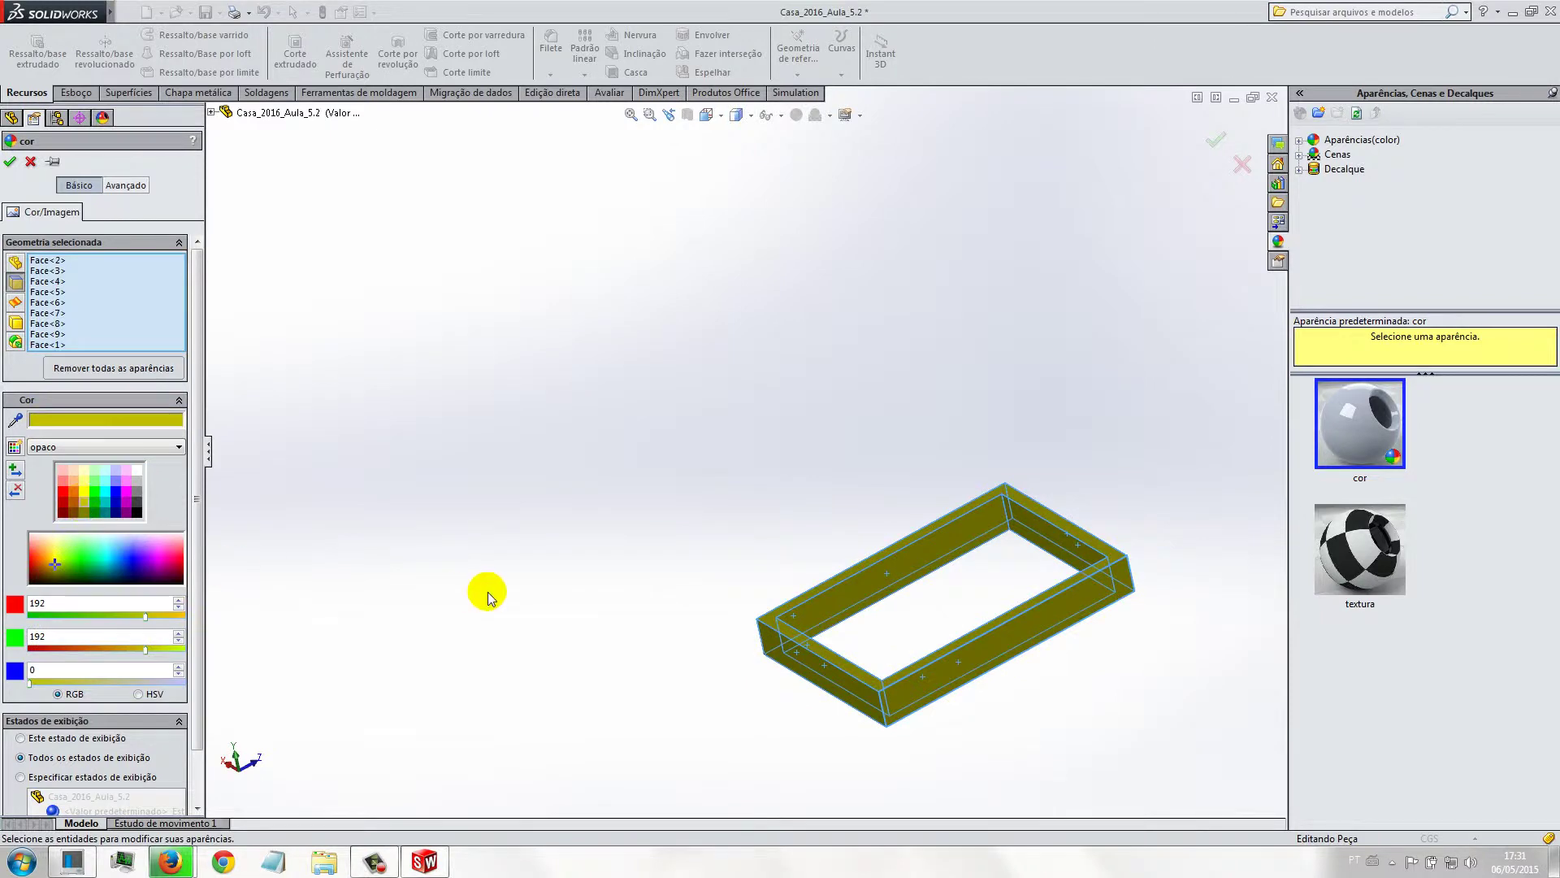
pyautogui.click(1216, 147)
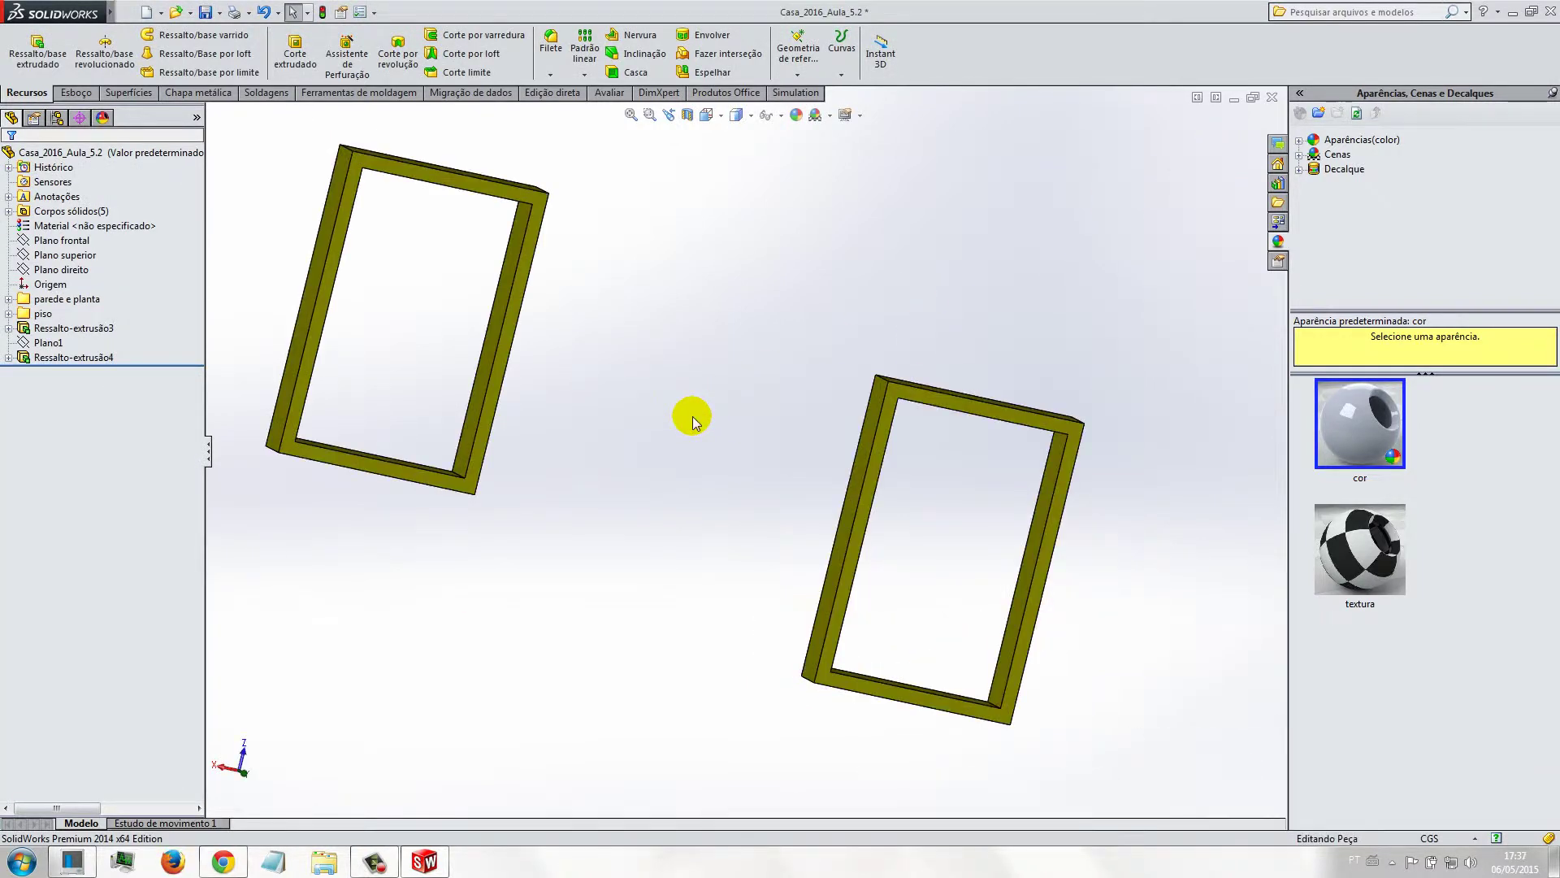
pyautogui.moveTo(665, 358)
pyautogui.mouseDown(button='middle')
pyautogui.moveTo(669, 393)
pyautogui.moveTo(669, 349)
pyautogui.moveTo(697, 358)
pyautogui.moveTo(673, 364)
pyautogui.mouseUp(button='middle')
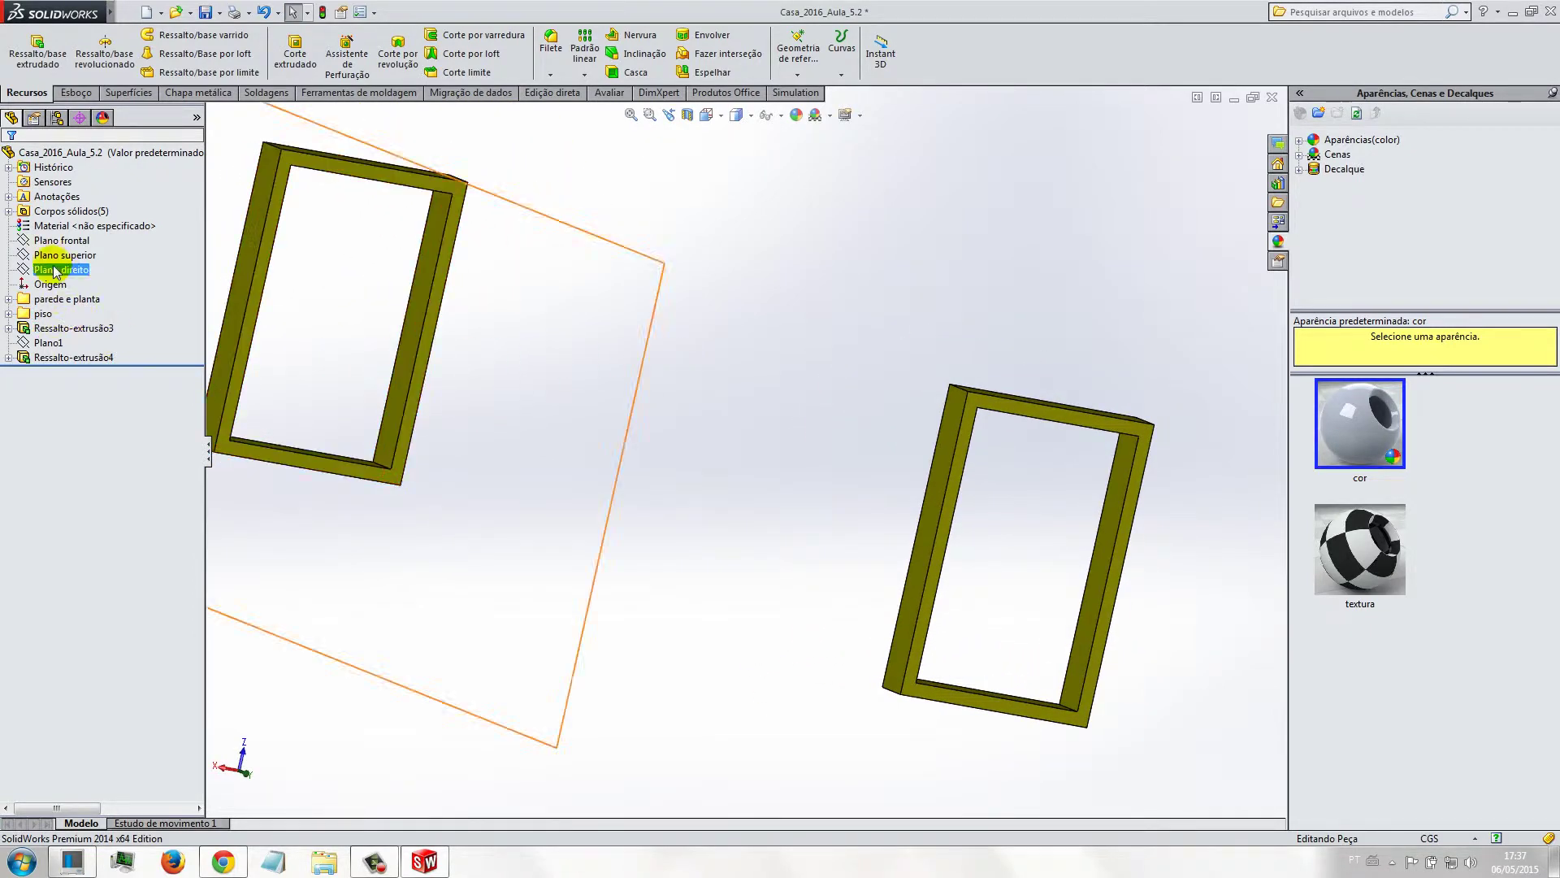
# Step: Show the hidden house walls under the 'parede e planta' folder
pyautogui.click(9, 299)
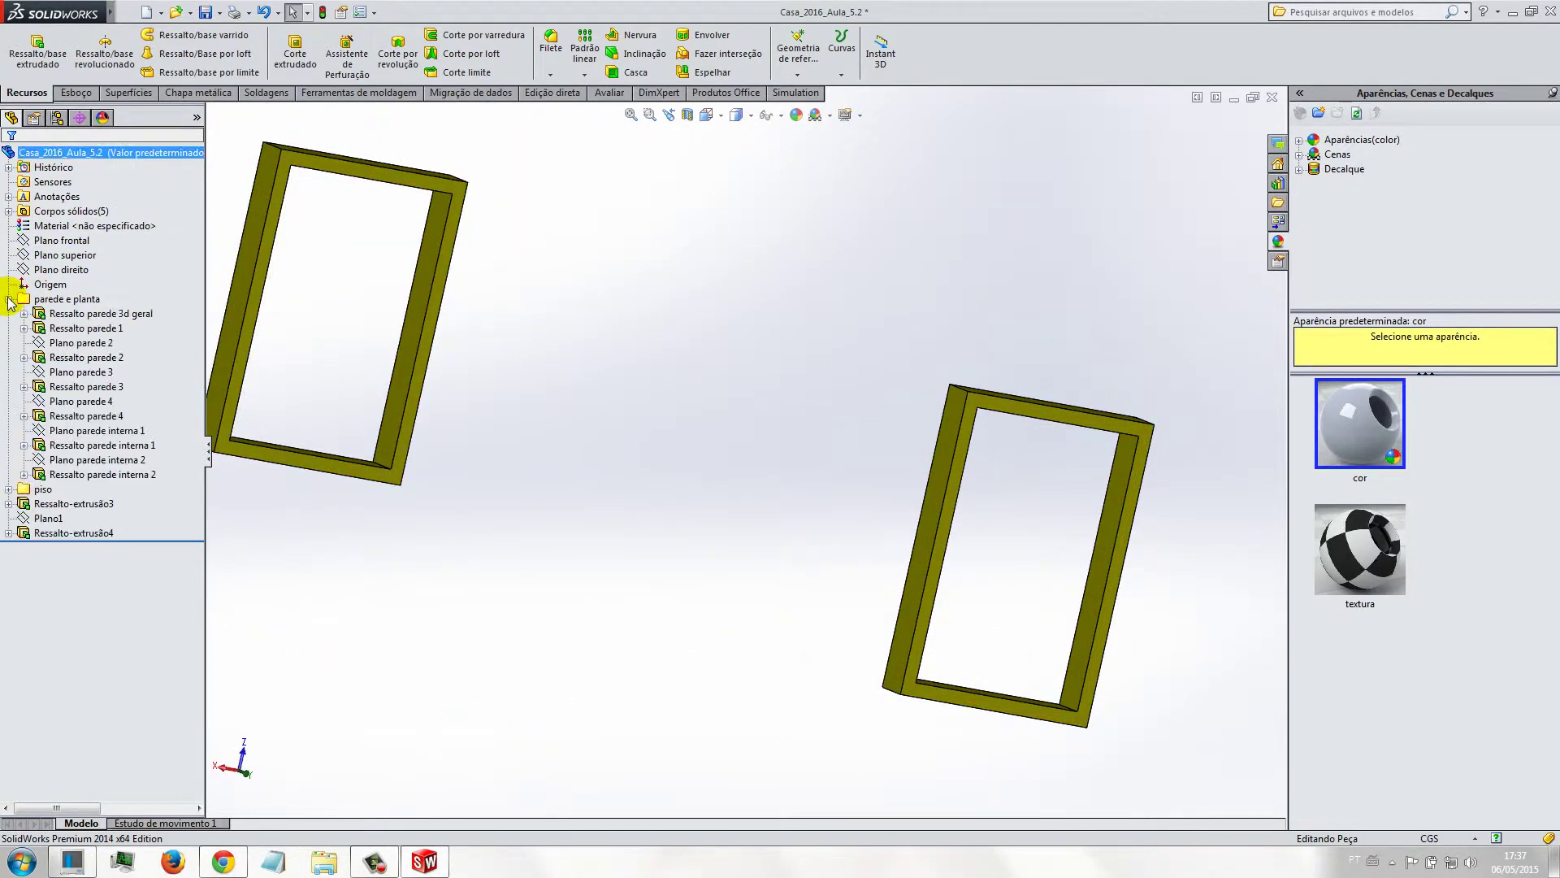
pyautogui.rightClick(73, 313)
pyautogui.click(81, 294)
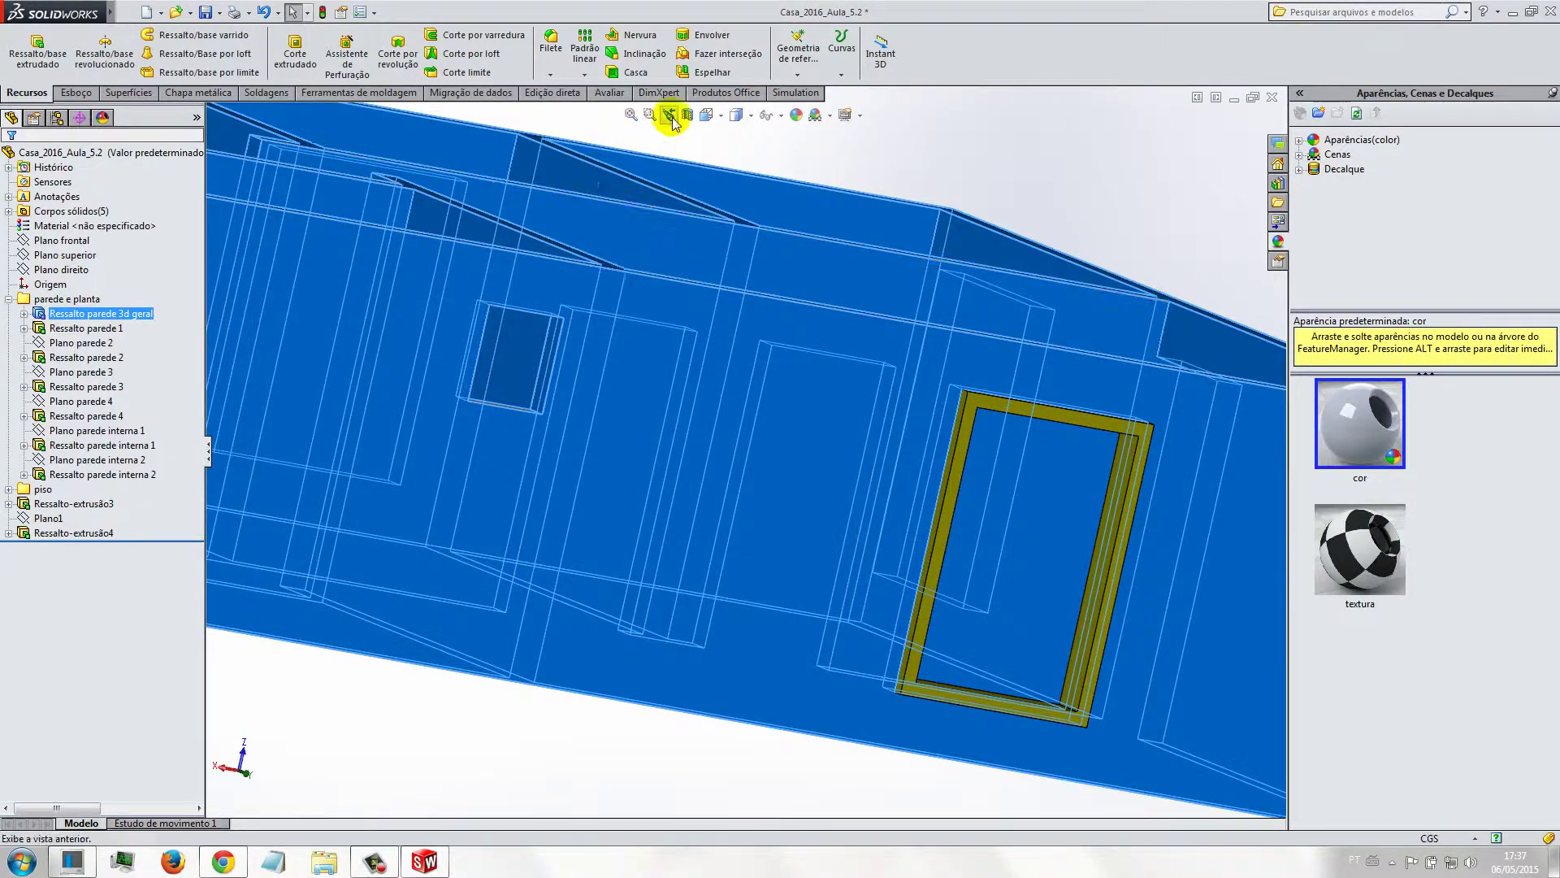
# Step: Zoom to fit the whole house, then orbit and zoom toward a wall opening
pyautogui.click(745, 116)
pyautogui.click(739, 136)
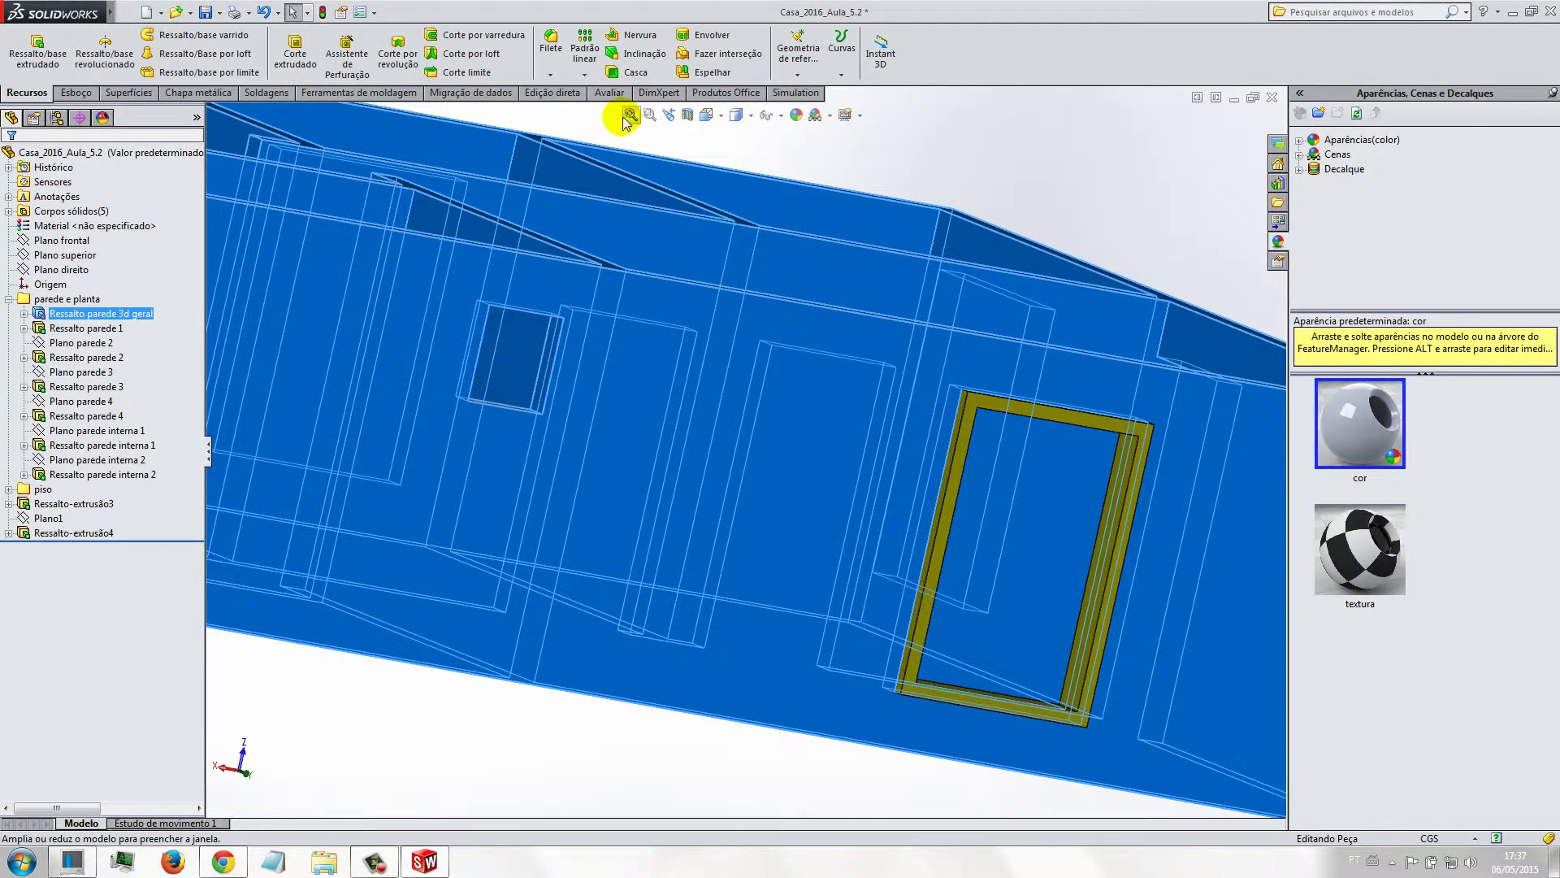
pyautogui.click(631, 114)
pyautogui.click(324, 390)
pyautogui.moveTo(324, 391)
pyautogui.mouseDown(button='middle')
pyautogui.moveTo(342, 348)
pyautogui.moveTo(428, 373)
pyautogui.moveTo(407, 418)
pyautogui.moveTo(453, 564)
pyautogui.moveTo(366, 488)
pyautogui.moveTo(505, 529)
pyautogui.moveTo(488, 582)
pyautogui.moveTo(383, 443)
pyautogui.moveTo(512, 401)
pyautogui.moveTo(471, 438)
pyautogui.moveTo(501, 457)
pyautogui.moveTo(369, 477)
pyautogui.moveTo(404, 529)
pyautogui.moveTo(404, 512)
pyautogui.moveTo(453, 484)
pyautogui.moveTo(348, 338)
pyautogui.moveTo(645, 425)
pyautogui.moveTo(523, 423)
pyautogui.moveTo(644, 331)
pyautogui.mouseUp(button='middle')
pyautogui.scroll(-3, 683, 329)
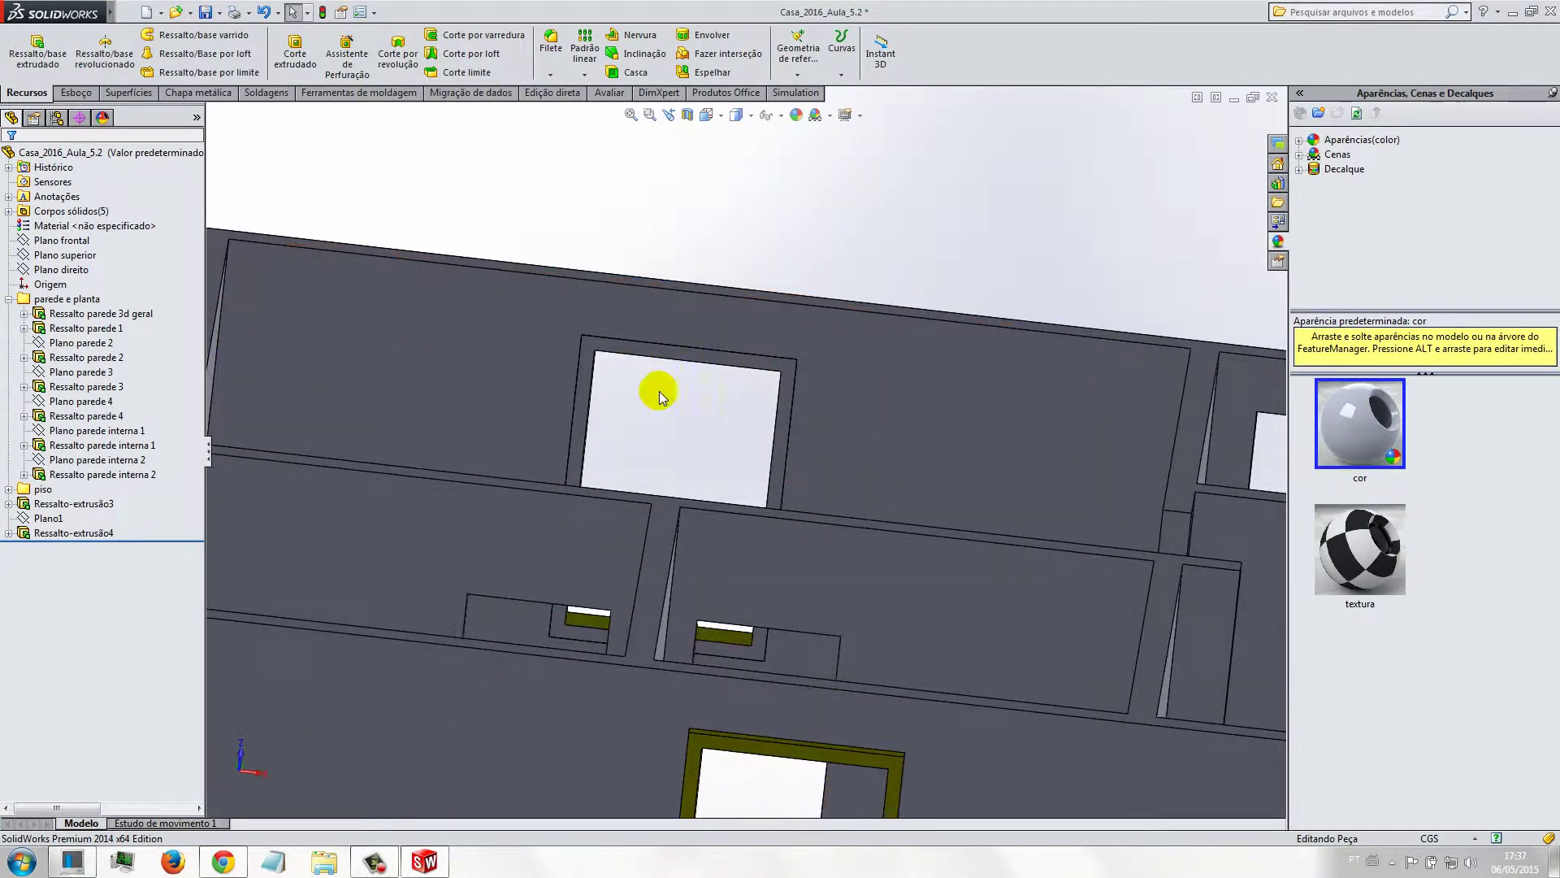
# Step: Colour the frame's front face in the wall opening olive yellow (RGB 192,192,0)
pyautogui.moveTo(655, 390)
pyautogui.mouseDown(button='middle')
pyautogui.moveTo(602, 376)
pyautogui.moveTo(568, 412)
pyautogui.moveTo(583, 443)
pyautogui.moveTo(599, 425)
pyautogui.mouseUp(button='middle')
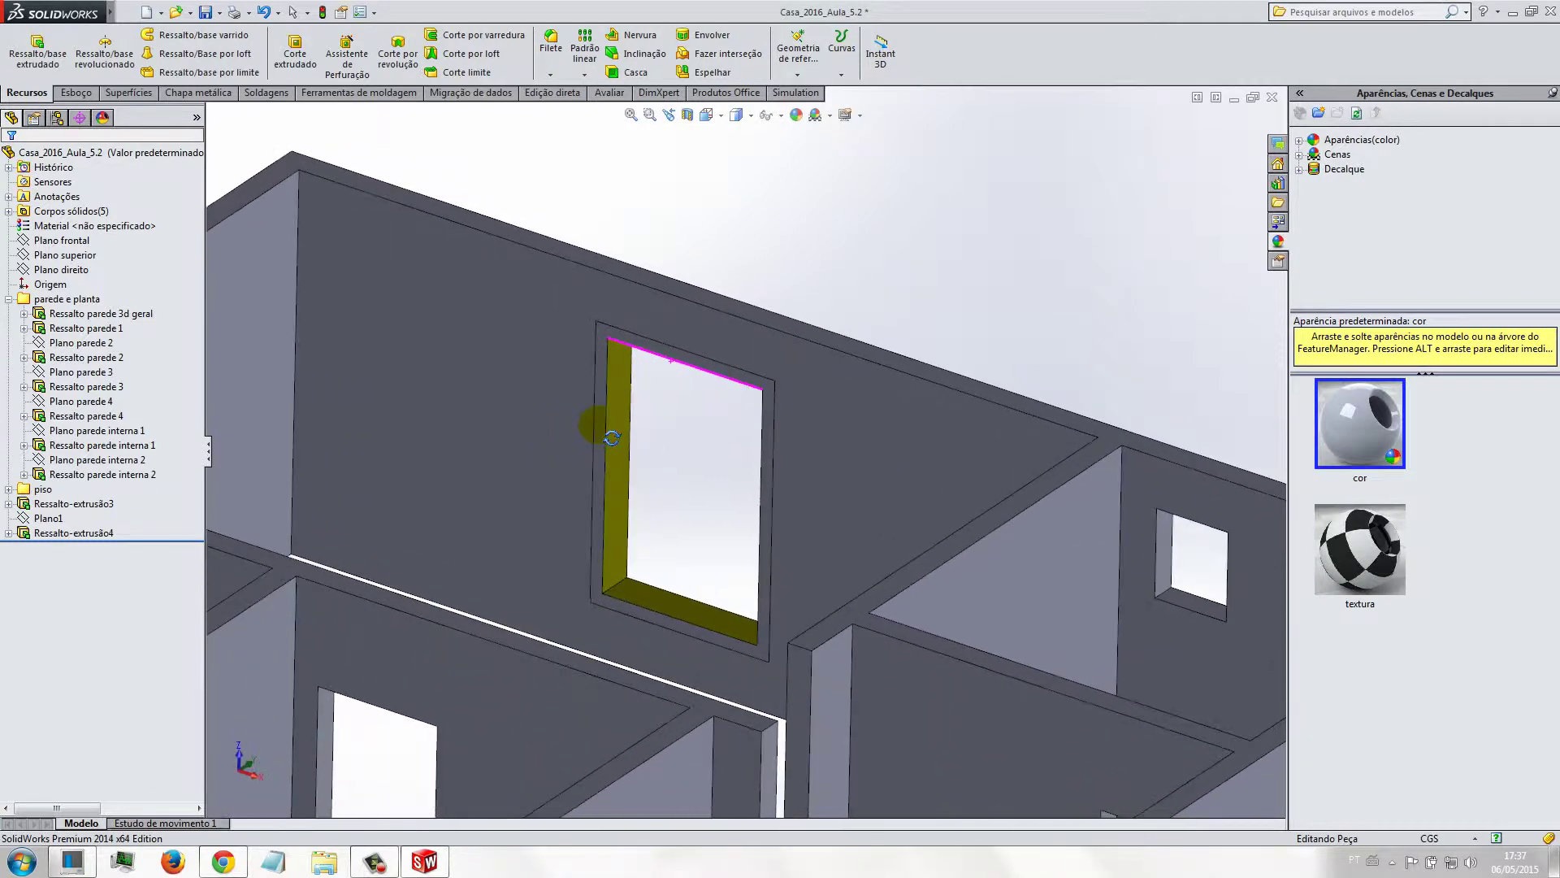
pyautogui.click(675, 358)
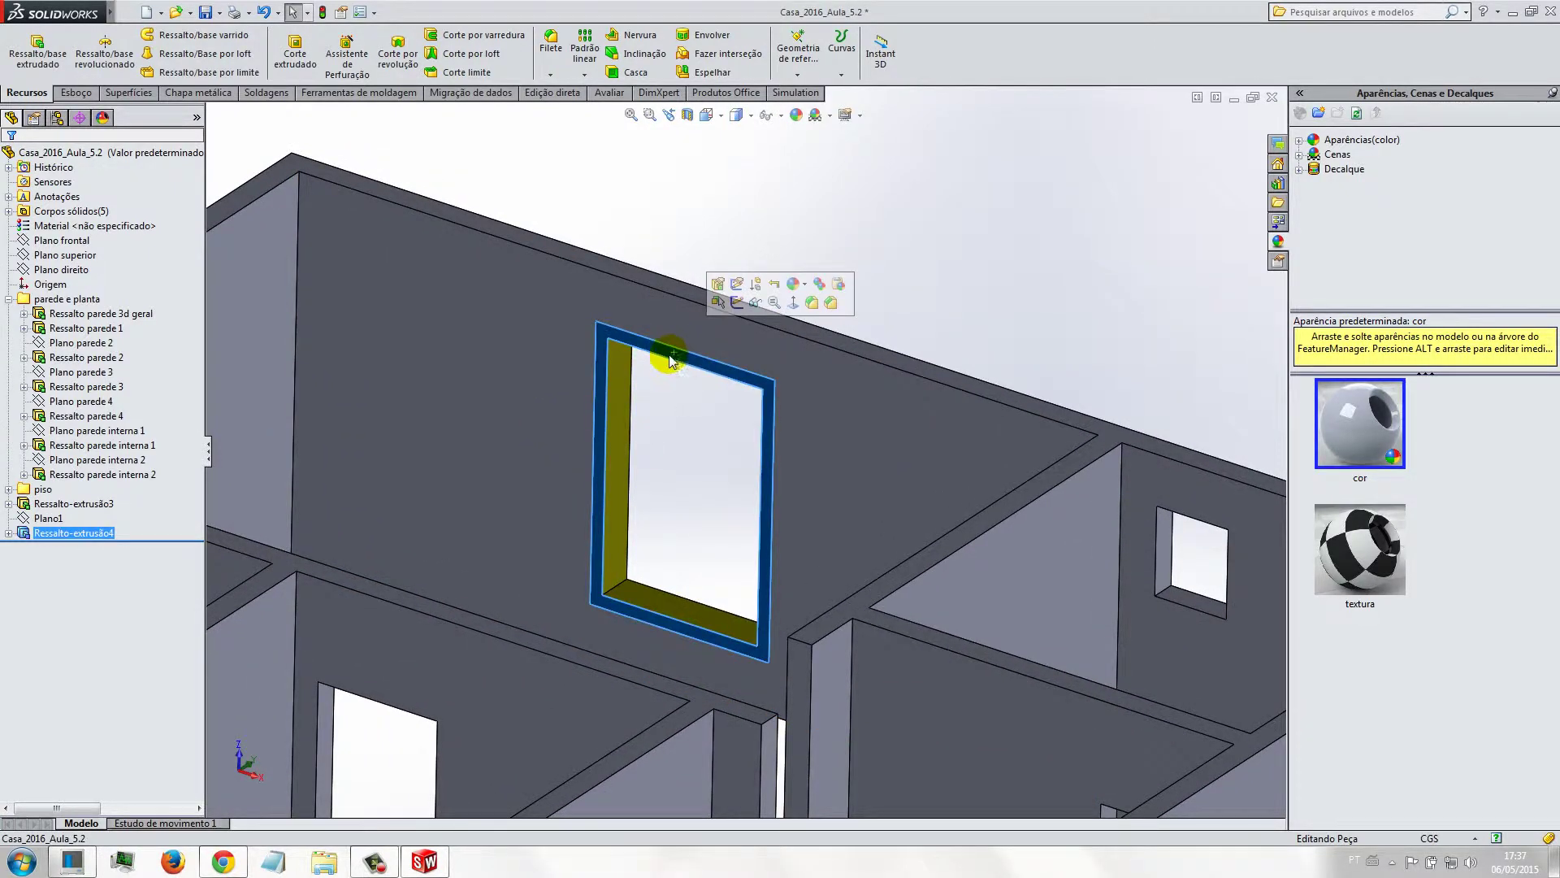
pyautogui.click(796, 283)
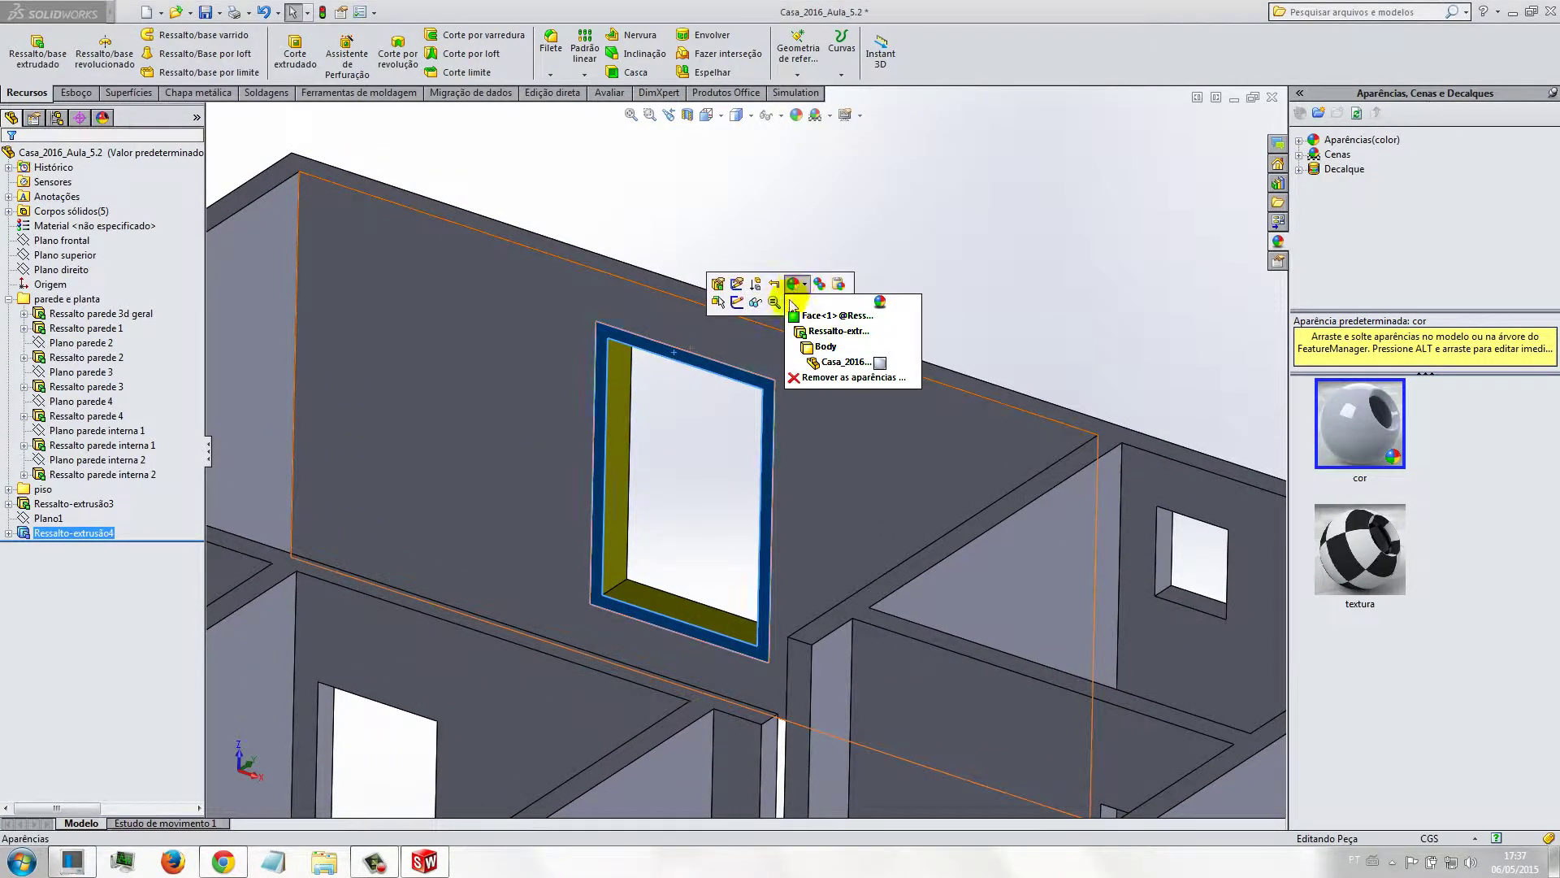
pyautogui.click(800, 316)
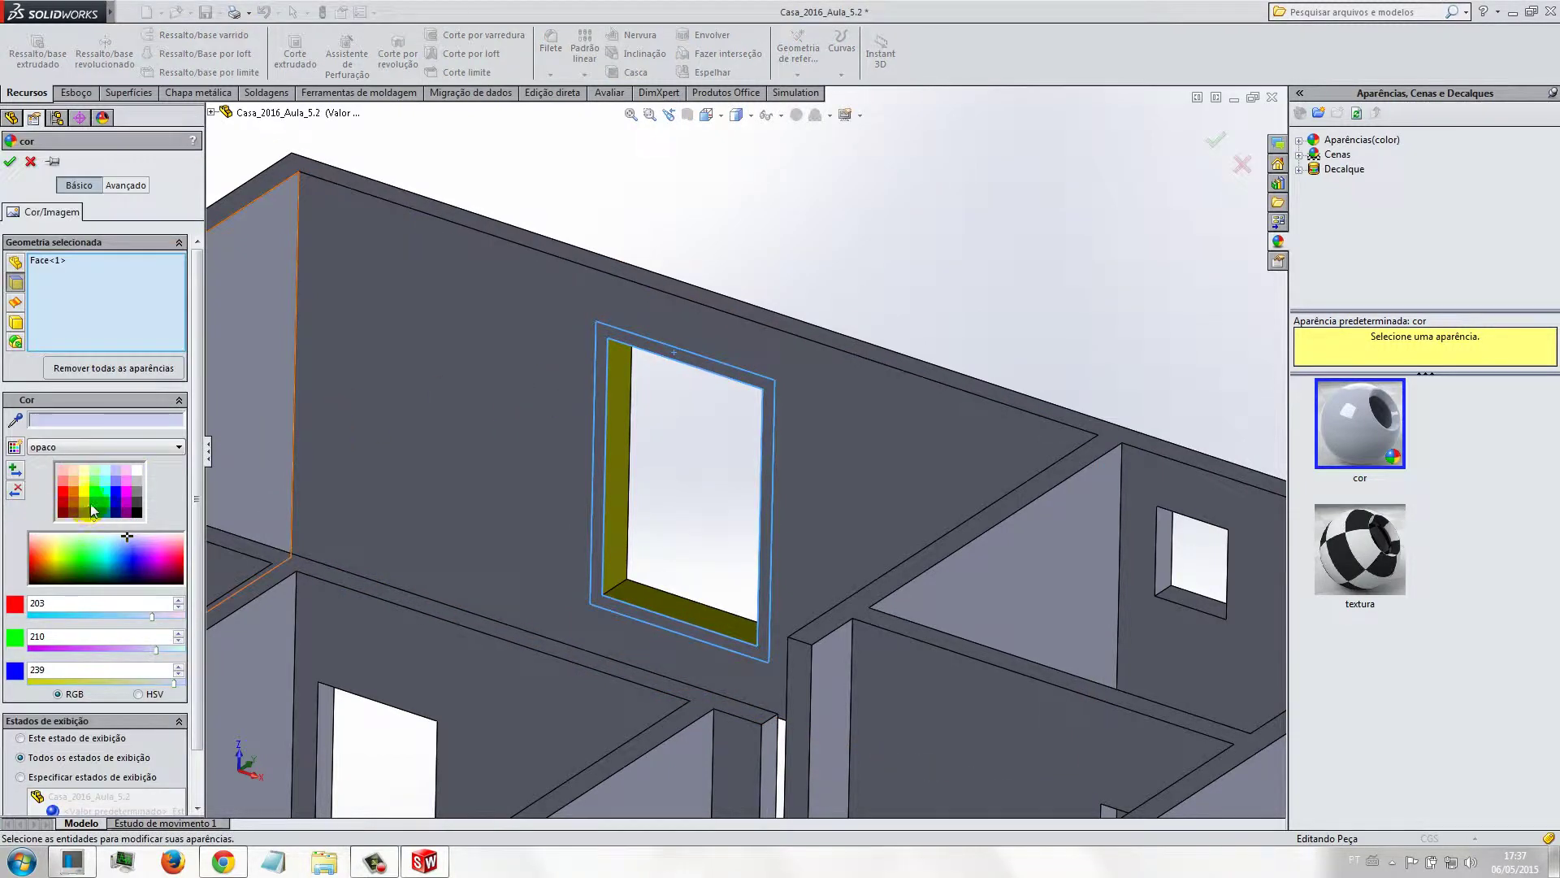
pyautogui.click(85, 500)
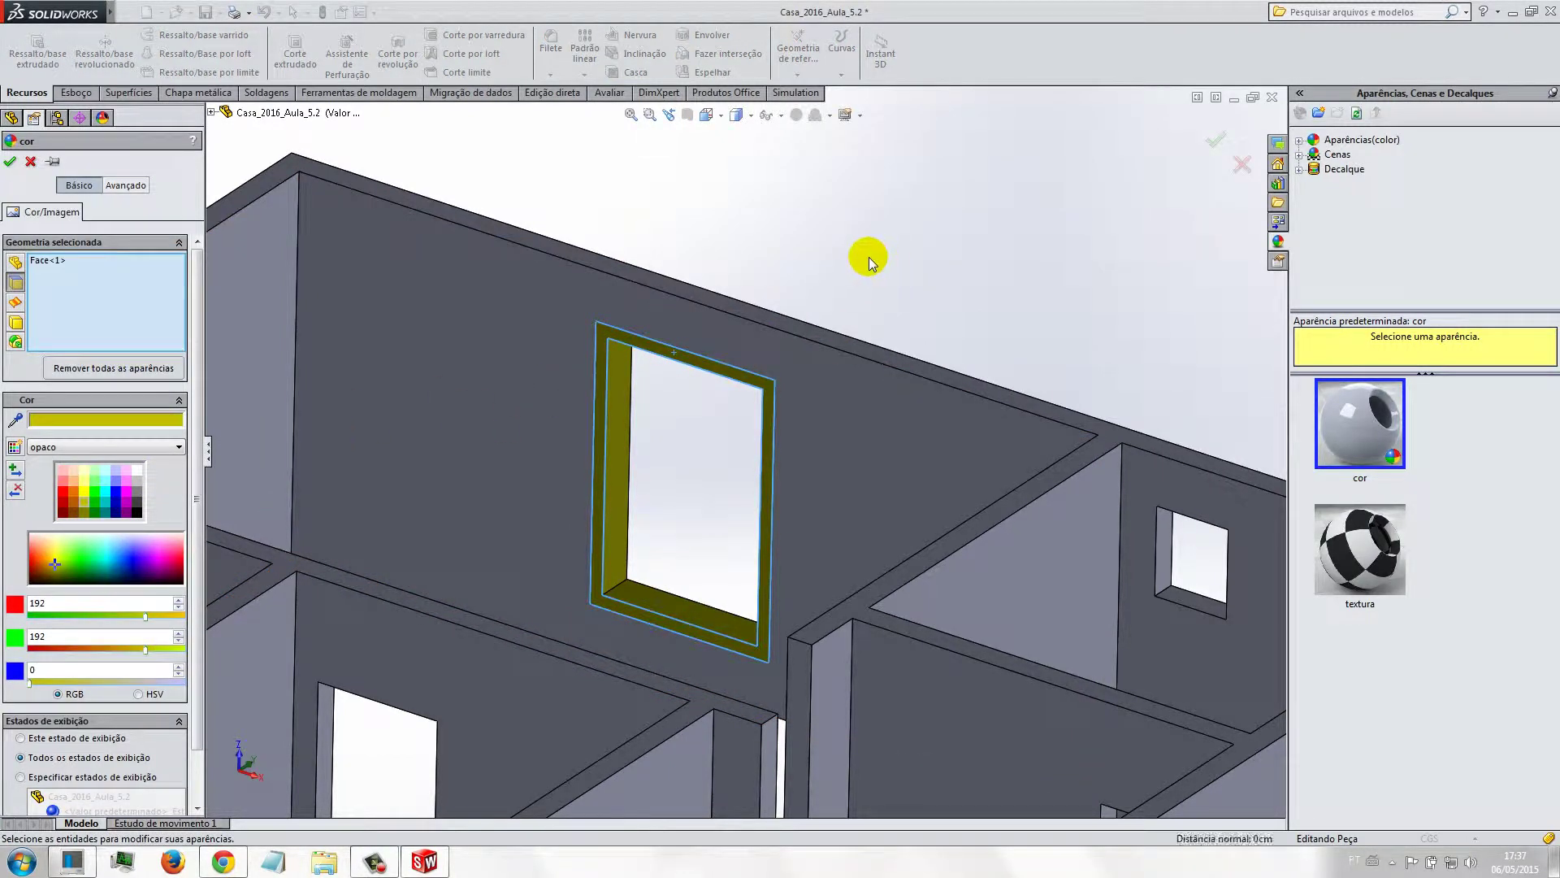
pyautogui.click(1215, 141)
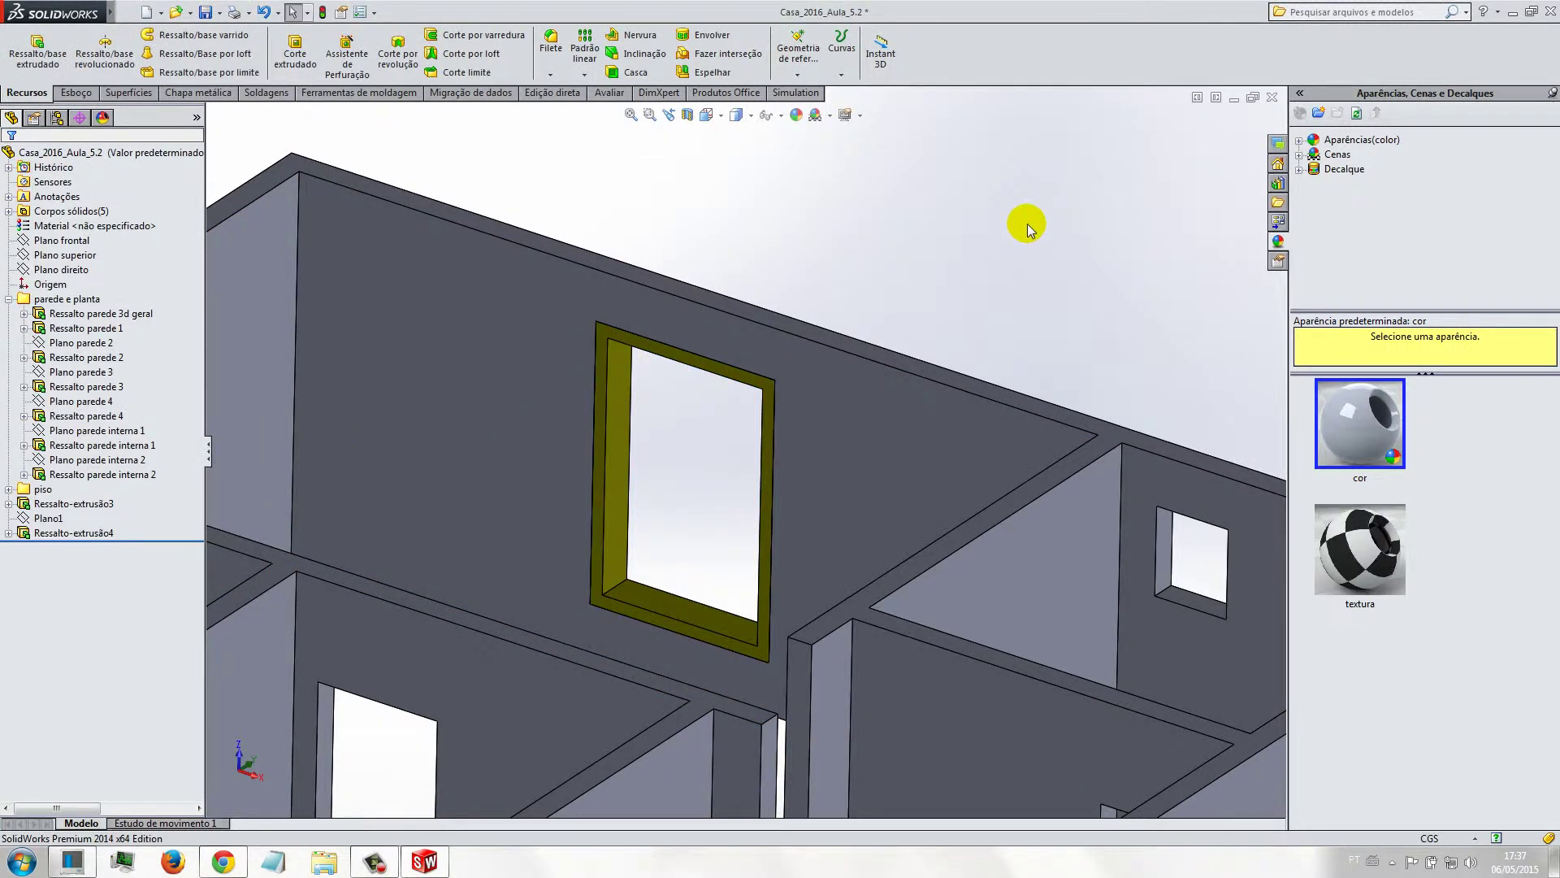
pyautogui.scroll(-1, 671, 419)
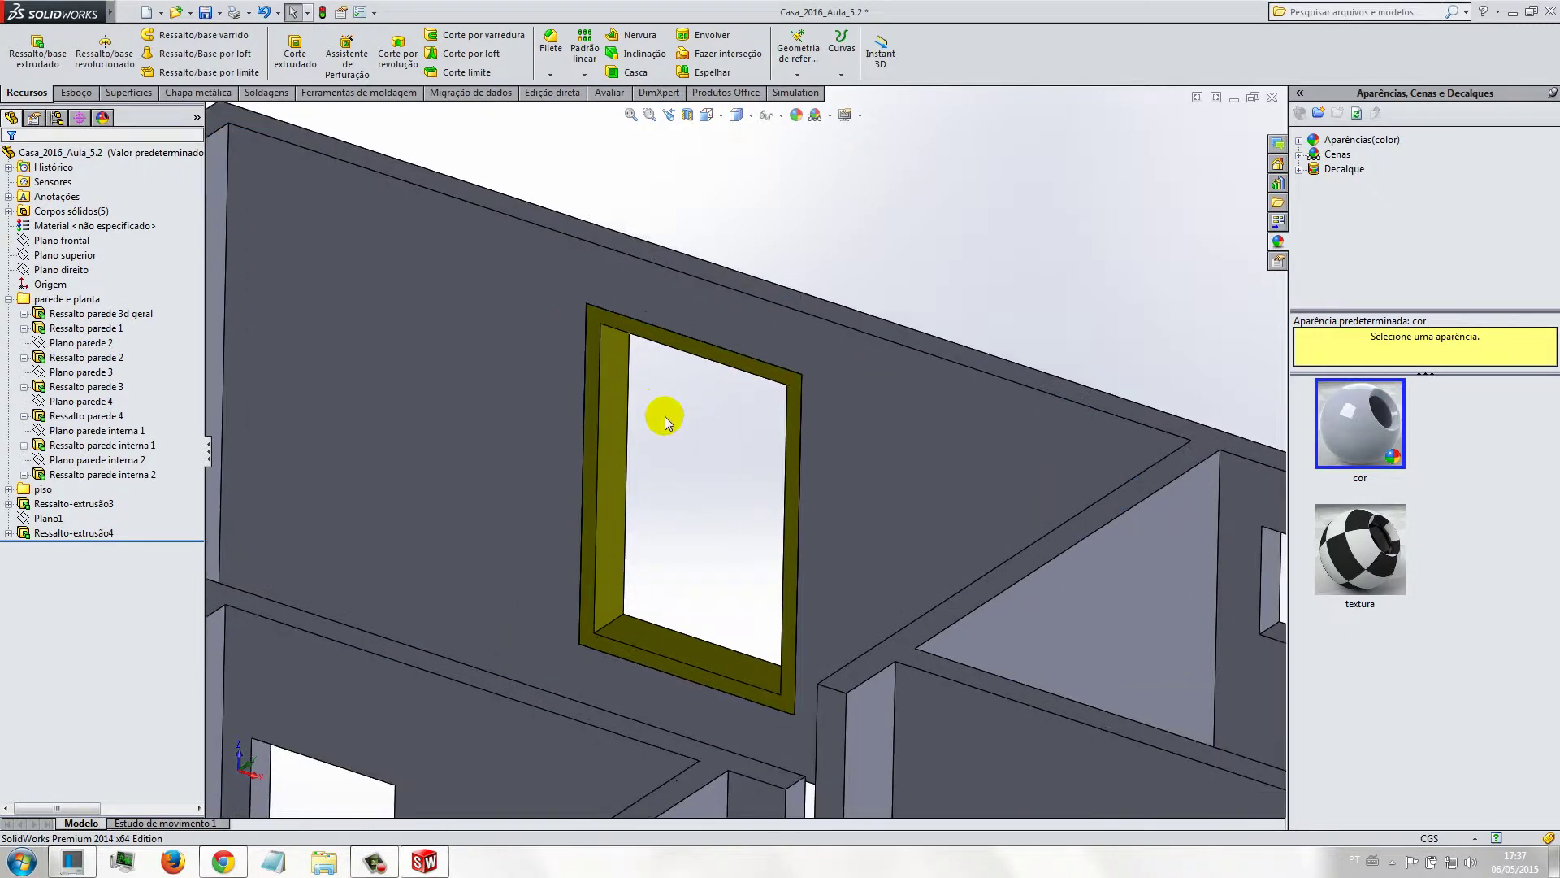
# Step: Zoom to fit the whole house with both yellow window frames in view
pyautogui.click(631, 114)
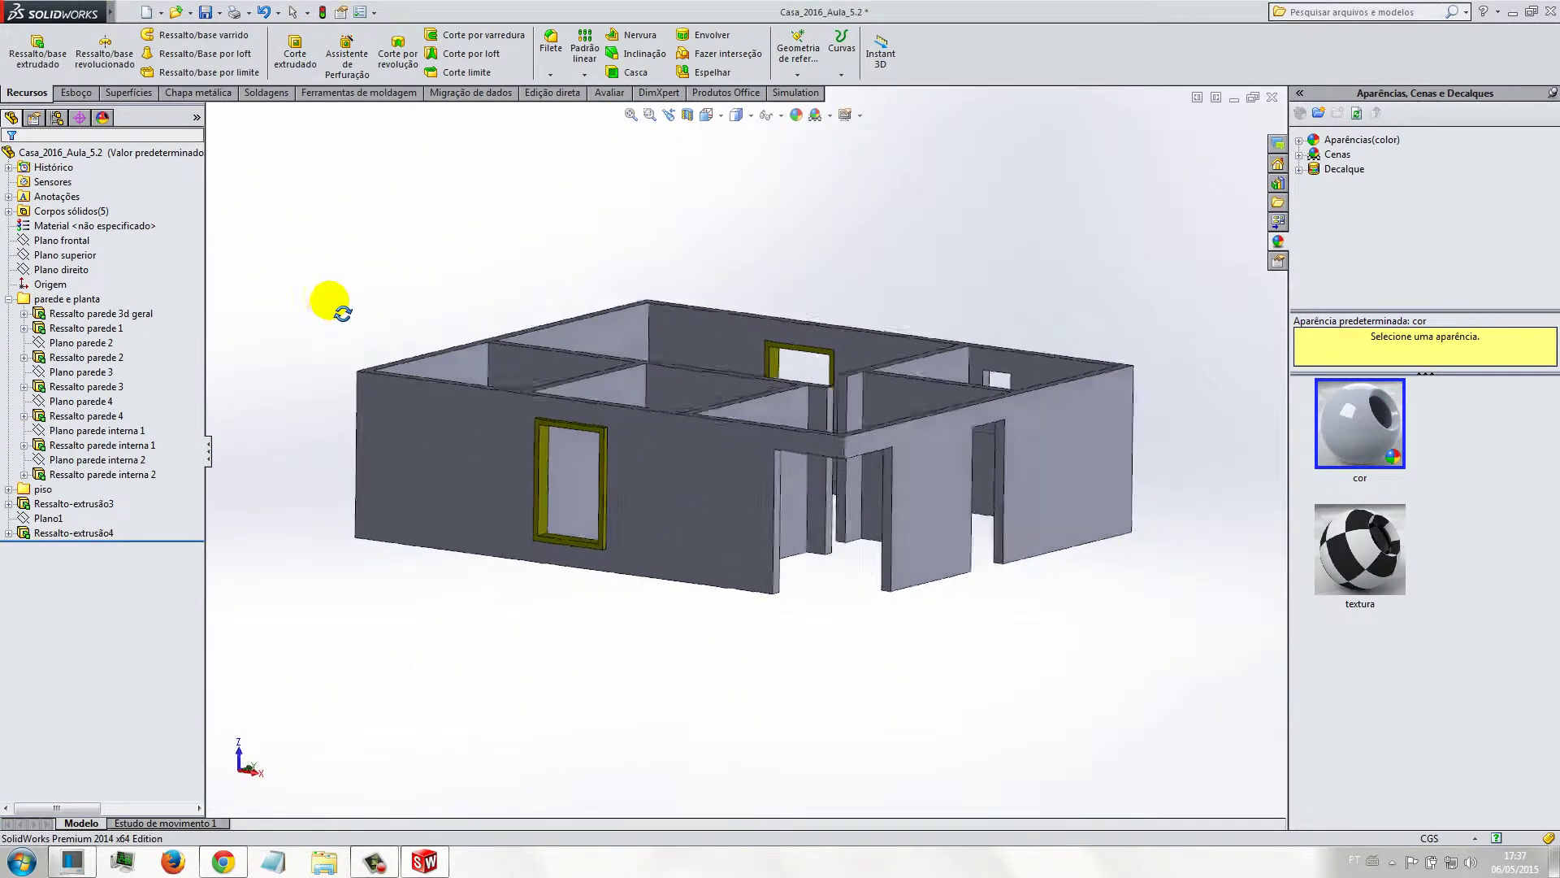